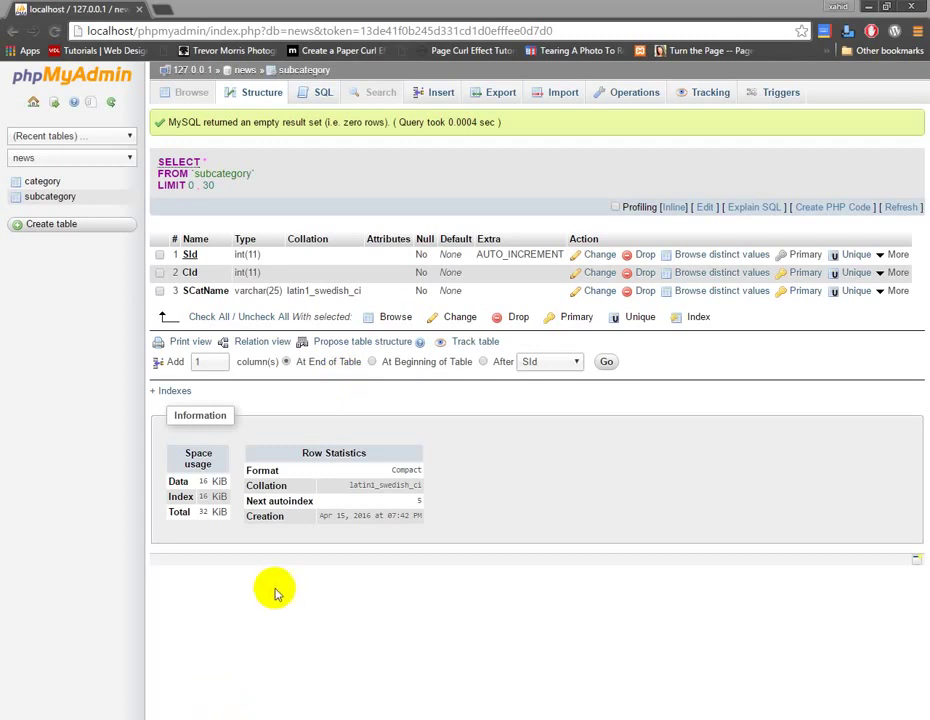
# Open a blank new-table form in the news database, ready to enter the table name.
pyautogui.click(38, 226)
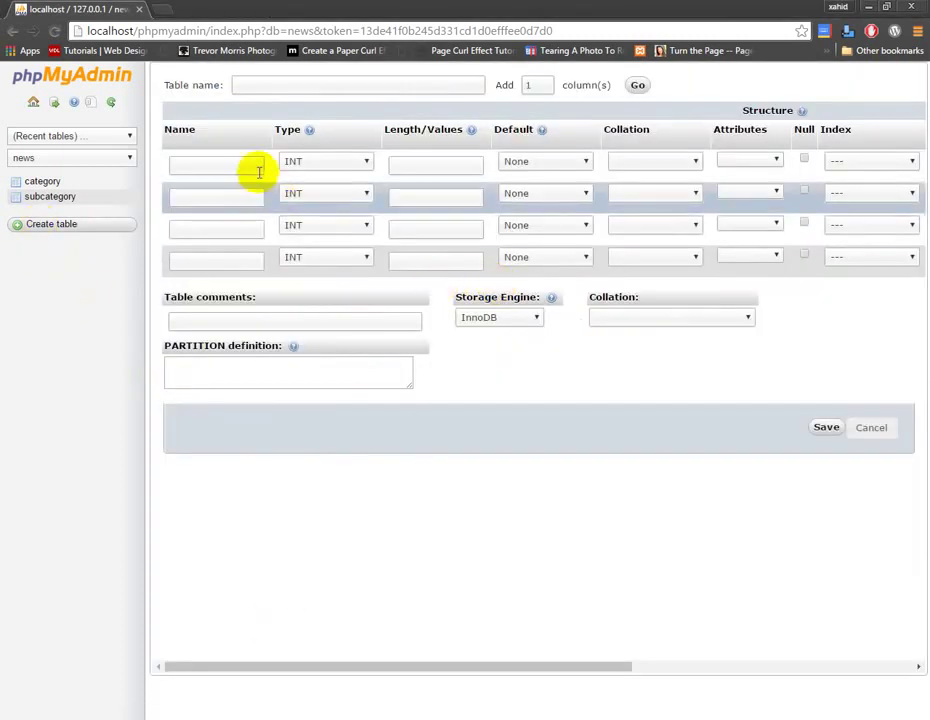
pyautogui.click(308, 86)
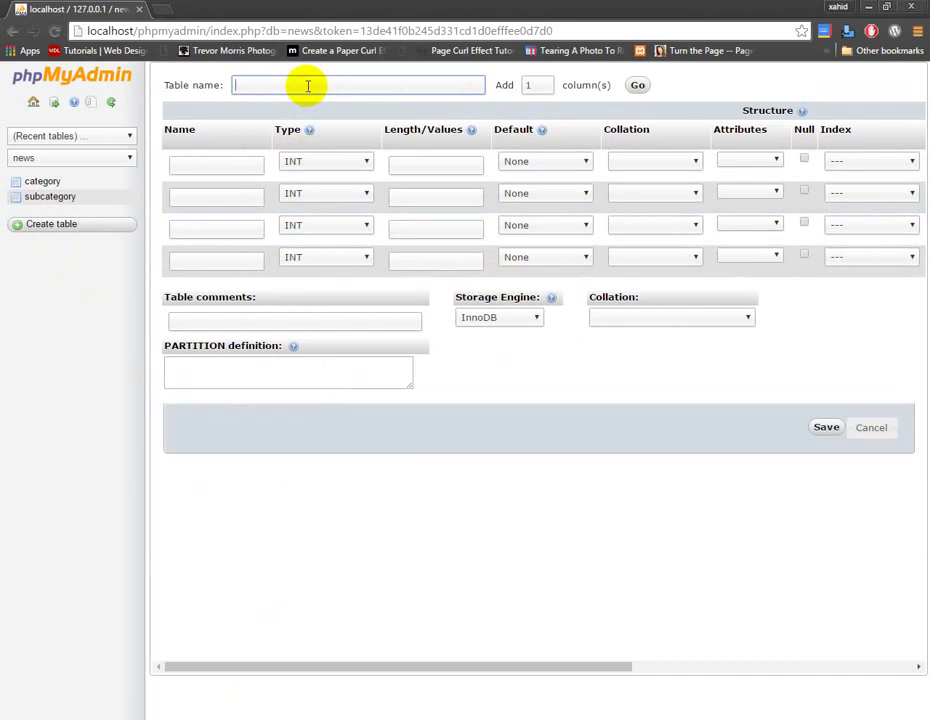
# Name the table Video with first columns VId and SId, leaving SId as INT.
pyautogui.write('Video')
pyautogui.click(224, 167)
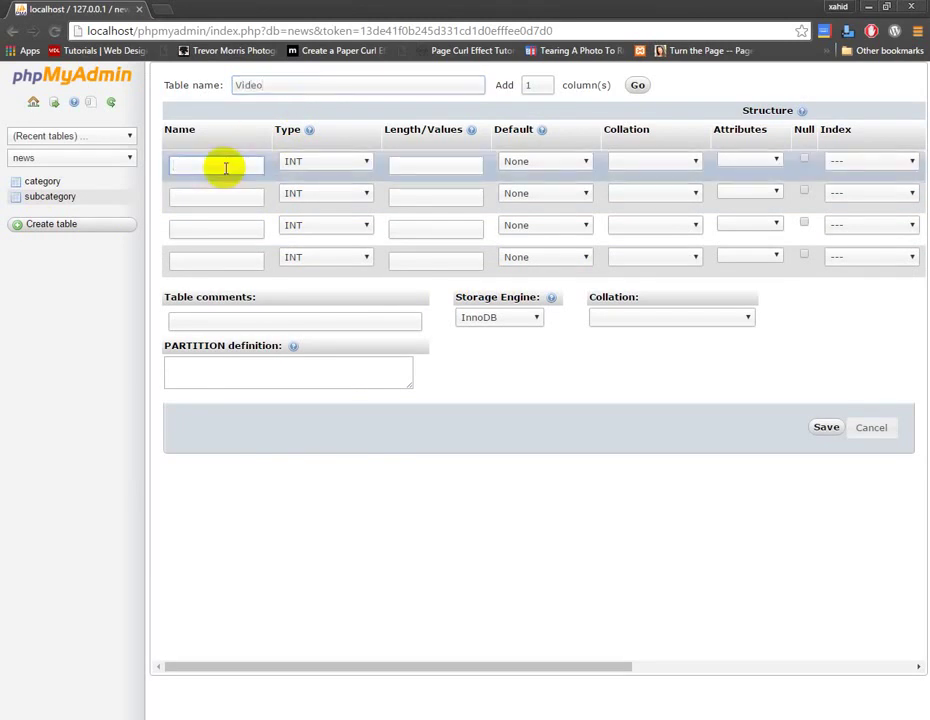
pyautogui.write('VId')
pyautogui.click(244, 199)
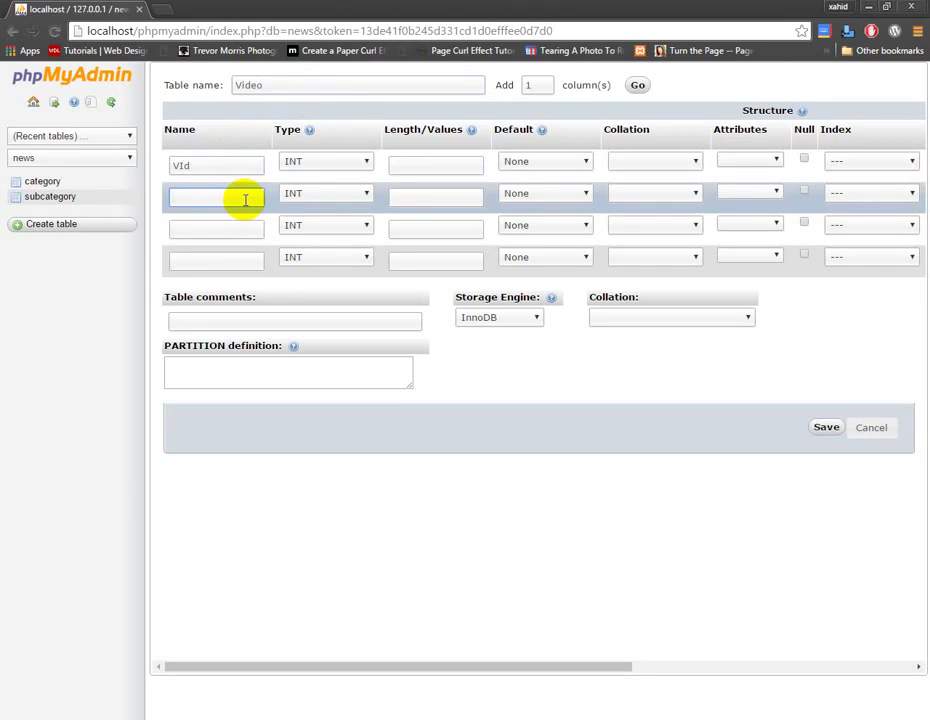
pyautogui.write('SCId')
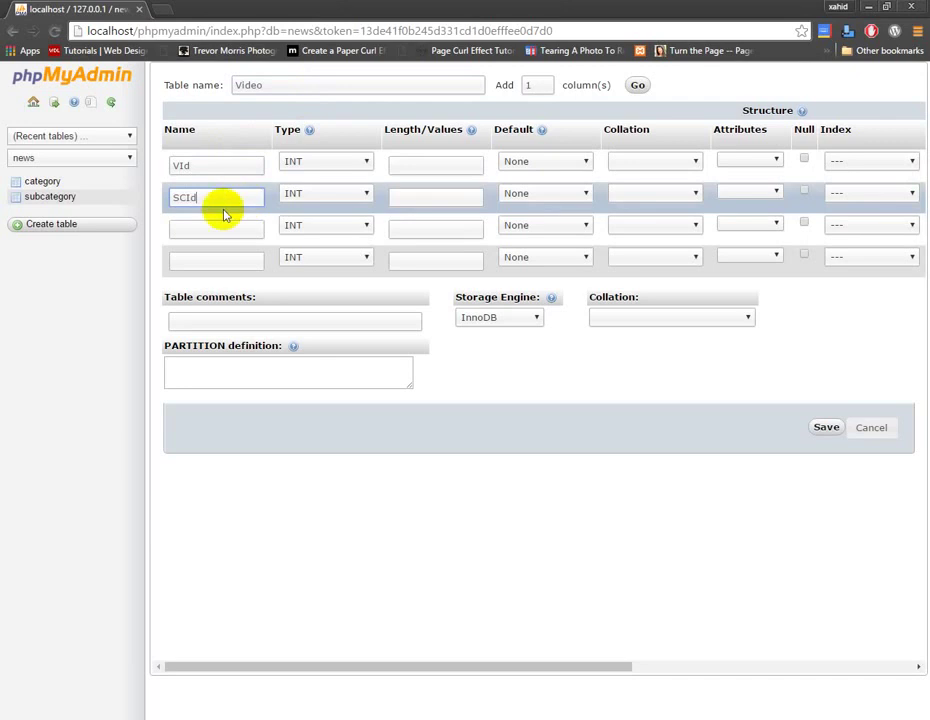
pyautogui.click(216, 198)
pyautogui.press('BackSpace')
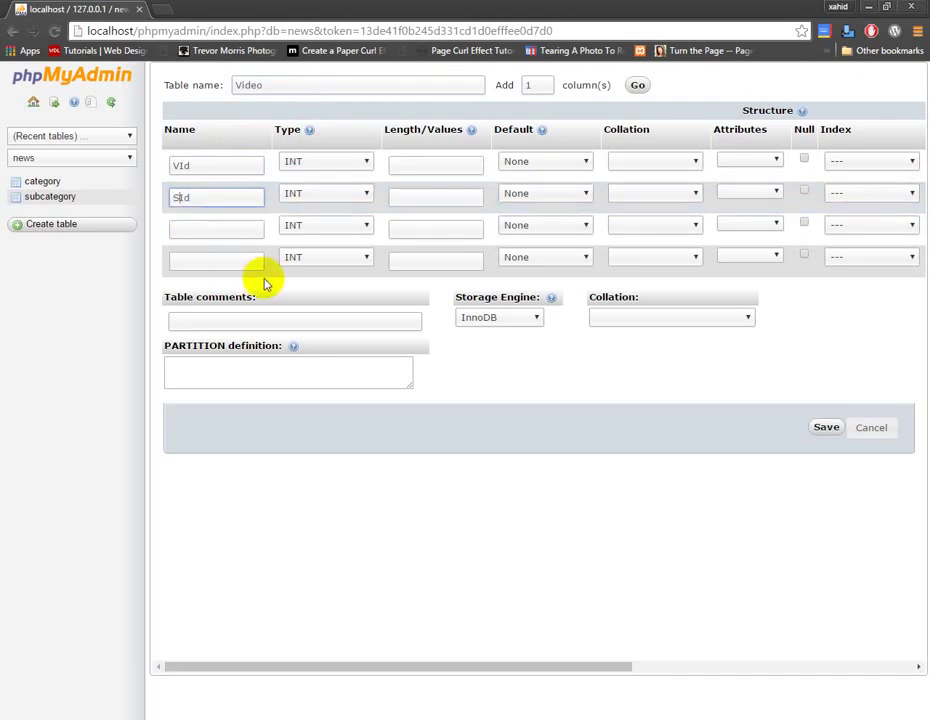
pyautogui.click(358, 193)
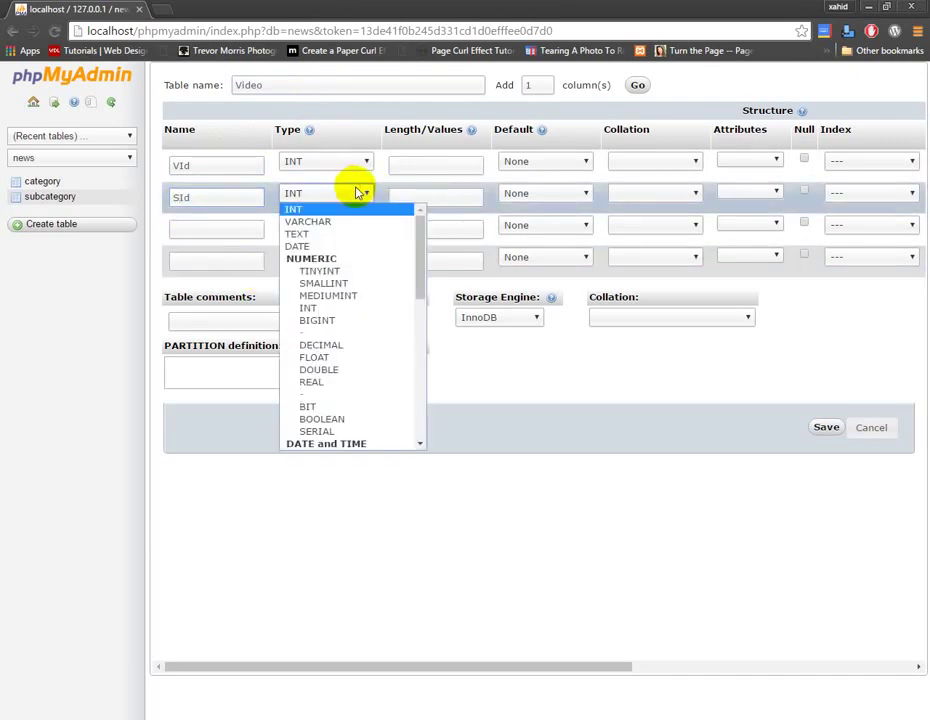
pyautogui.click(338, 208)
# Name the third and fourth columns Title and TitlaeImage, then add 5 more column rows.
pyautogui.click(201, 230)
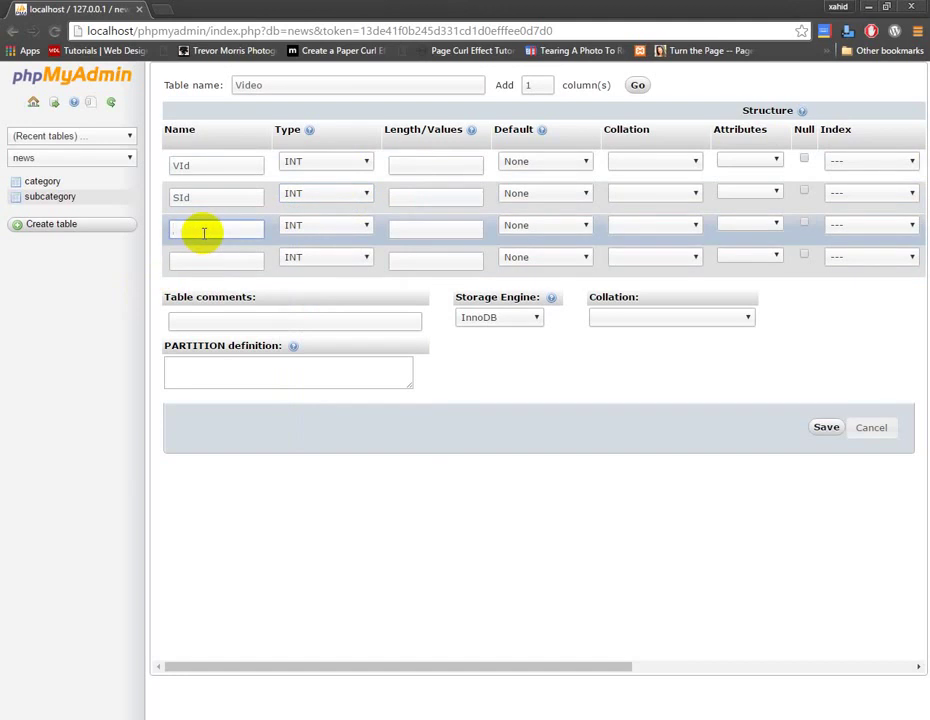
pyautogui.write('VI')
pyautogui.press('BackSpace')
pyautogui.press('BackSpace')
pyautogui.write('Title')
pyautogui.click(242, 262)
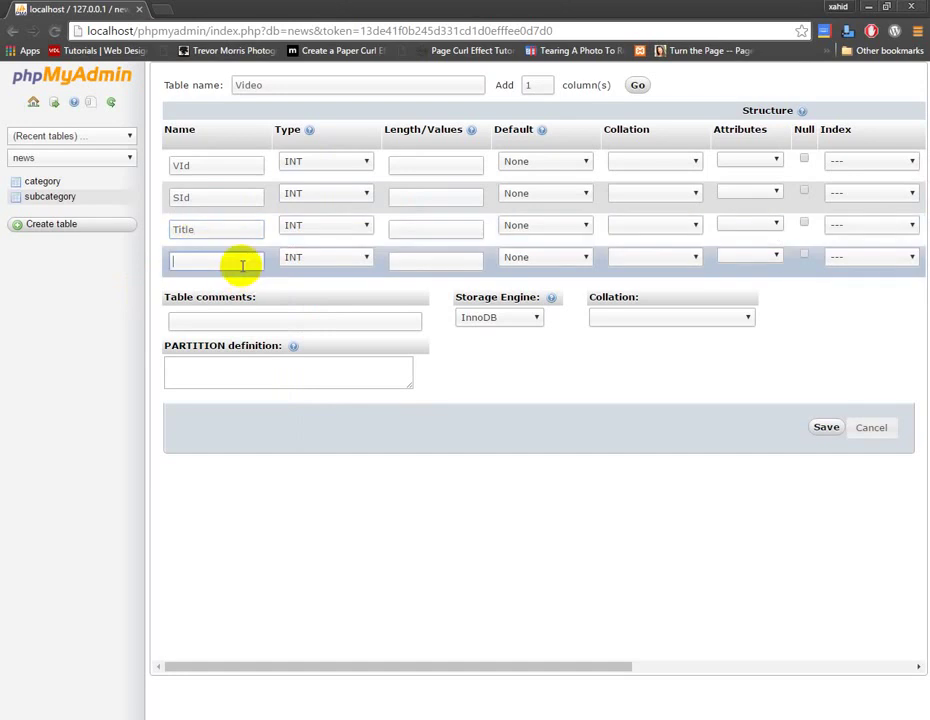
pyautogui.write('Titl')
pyautogui.write('lae')
pyautogui.write('Image')
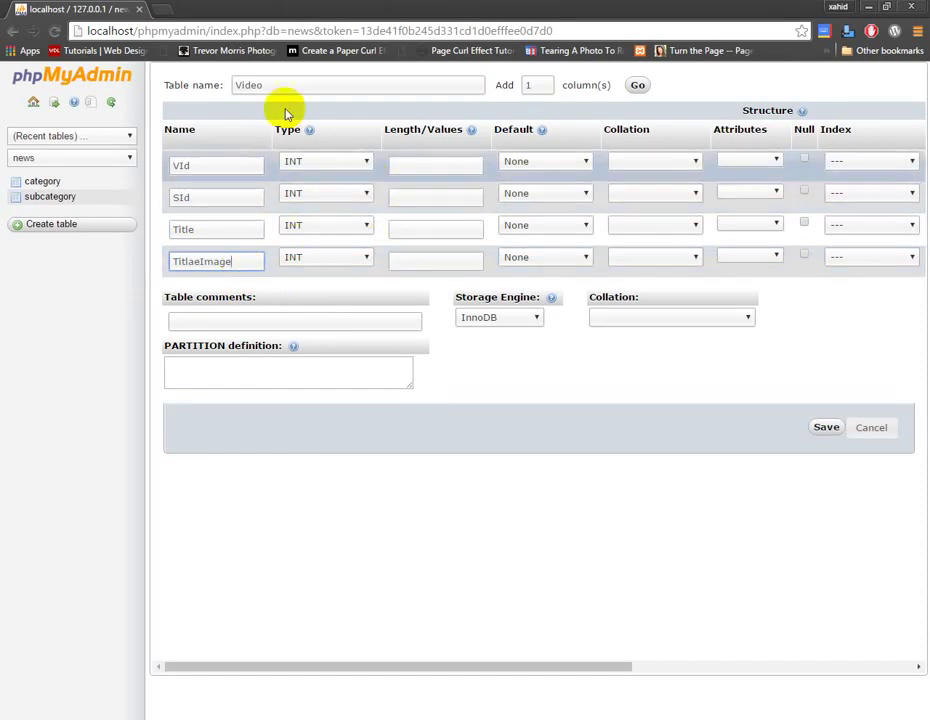
pyautogui.doubleClick(528, 85)
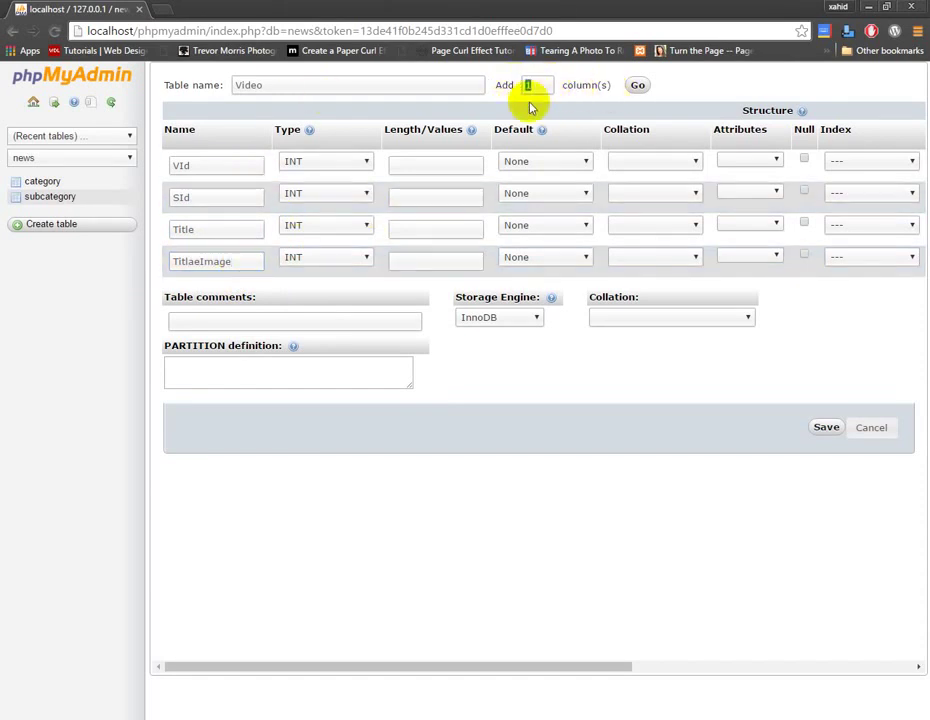
pyautogui.write('5')
pyautogui.click(640, 86)
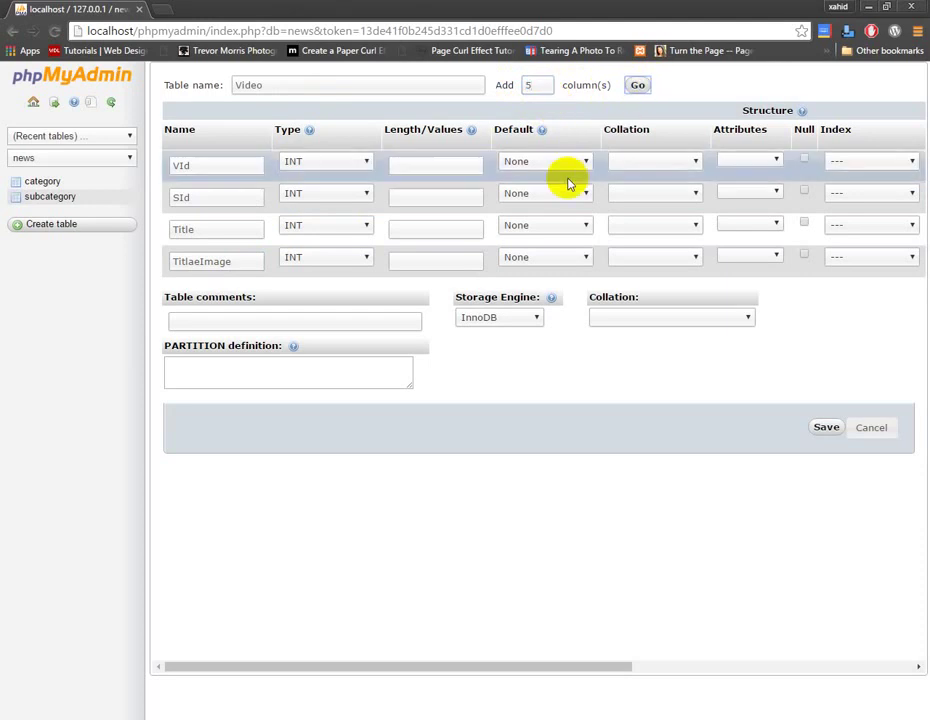
# Name the fifth, sixth and seventh columns Description, Link and DateTime.
pyautogui.click(224, 291)
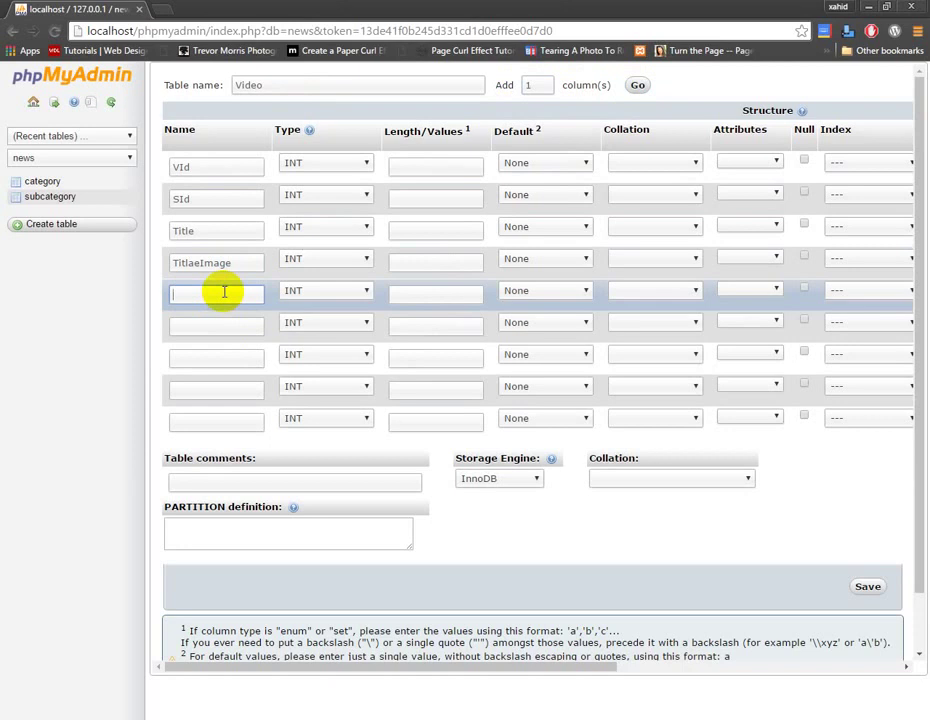
pyautogui.write('Description')
pyautogui.click(235, 330)
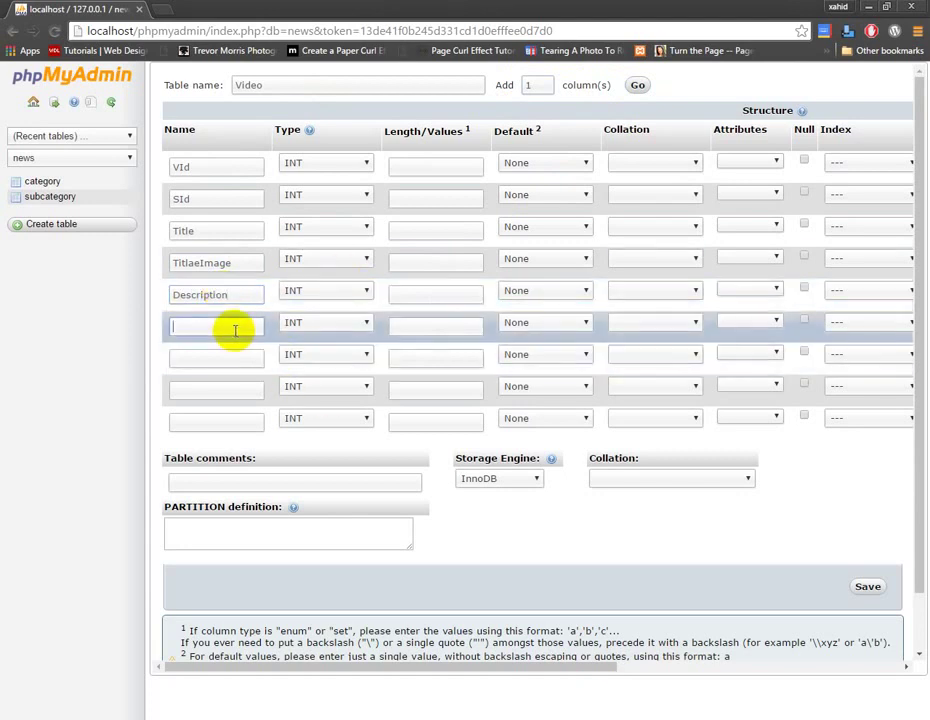
pyautogui.write('Link')
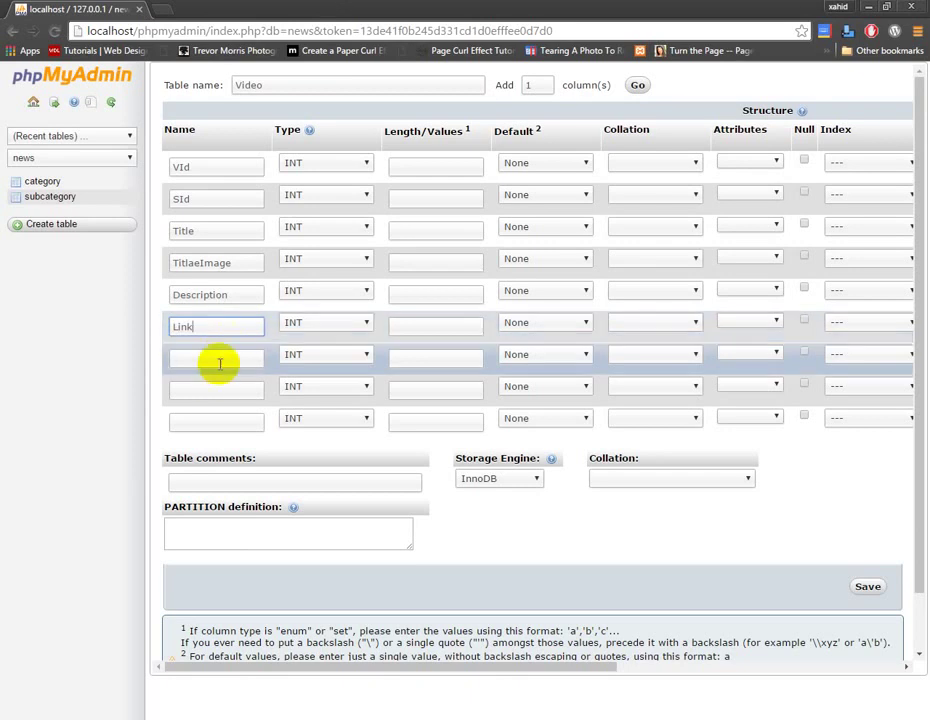
pyautogui.click(222, 358)
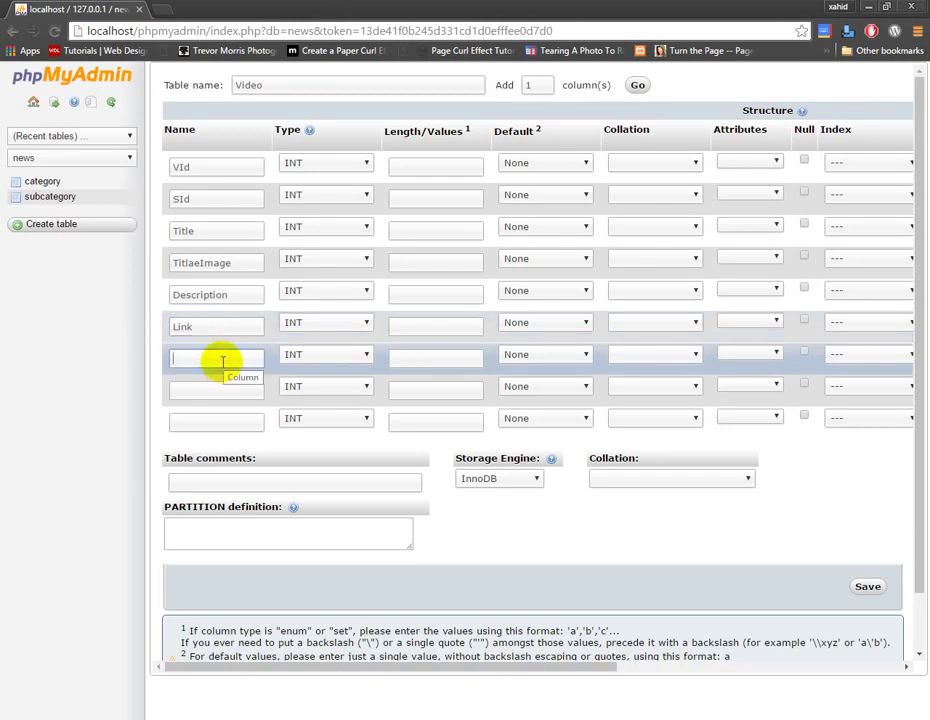
pyautogui.write('Da')
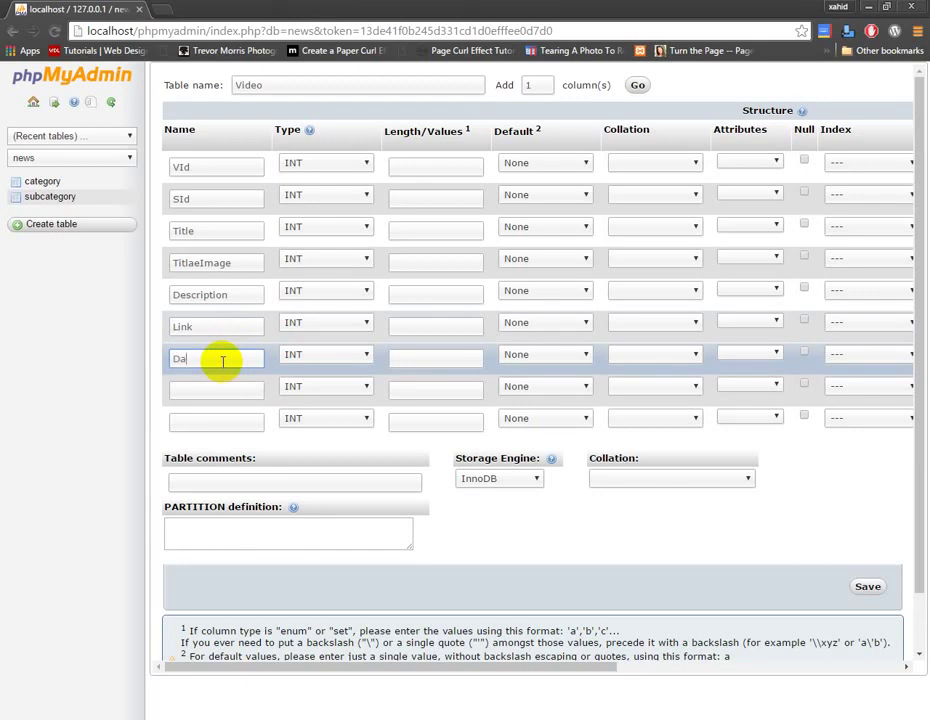
pyautogui.write('teTime')
# Set Title, TitlaeImage, Description and Link to type VARCHAR.
pyautogui.click(340, 232)
pyautogui.click(332, 252)
pyautogui.click(332, 260)
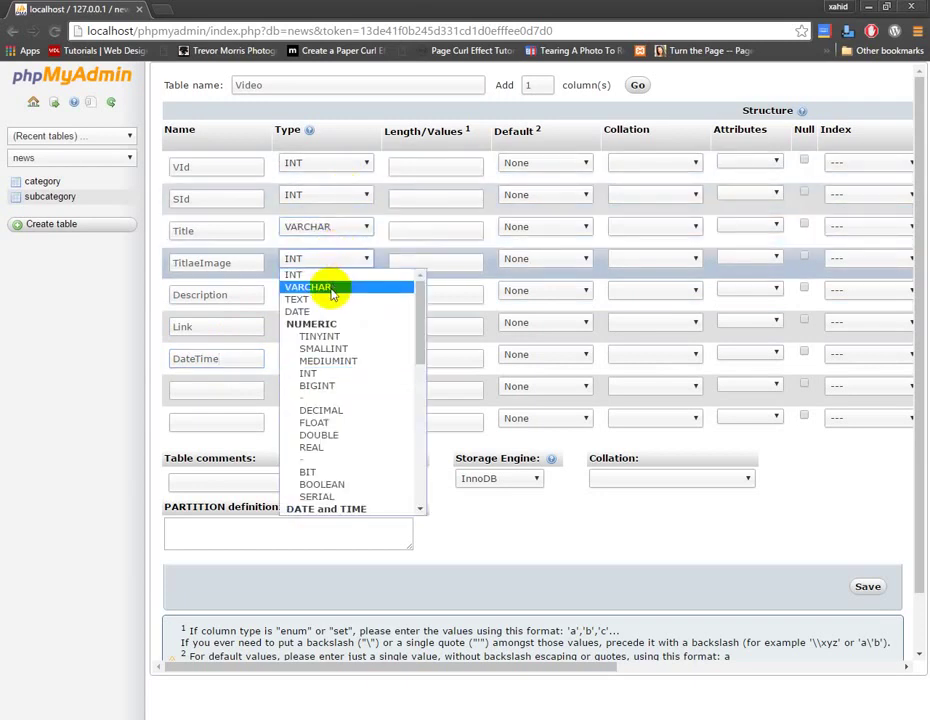
pyautogui.click(332, 288)
pyautogui.click(330, 292)
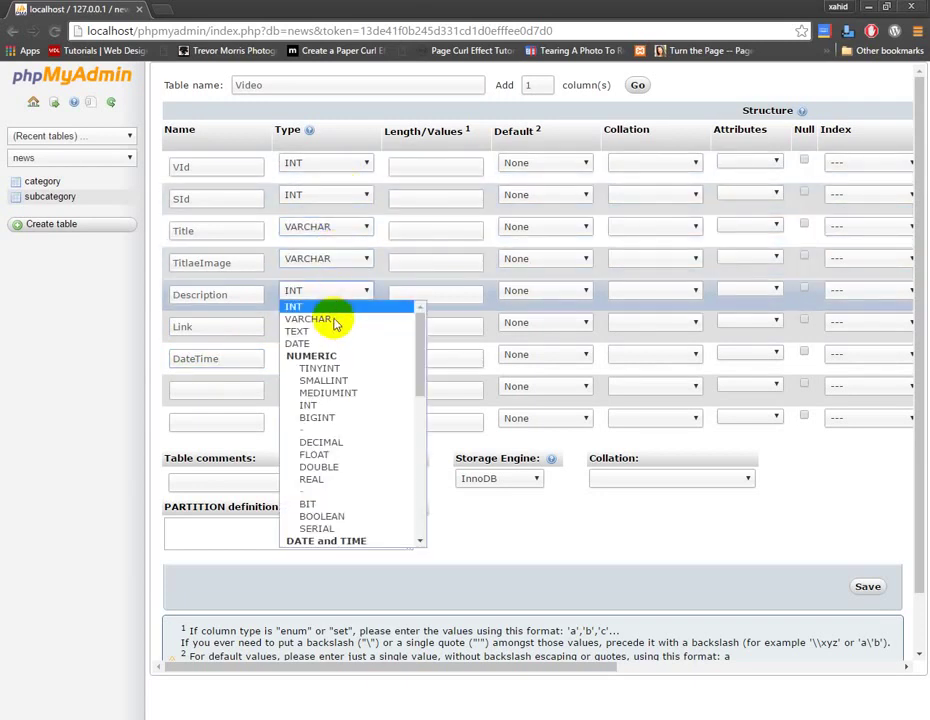
pyautogui.click(335, 320)
pyautogui.click(335, 326)
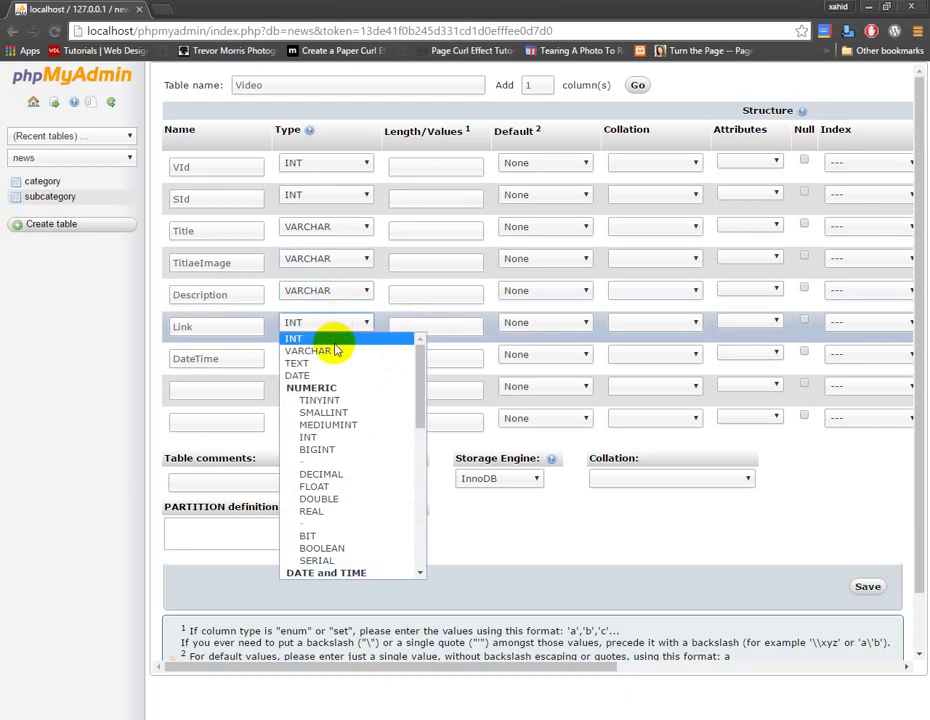
pyautogui.click(336, 349)
# Set the DateTime column's type to TIMESTAMP.
pyautogui.click(330, 357)
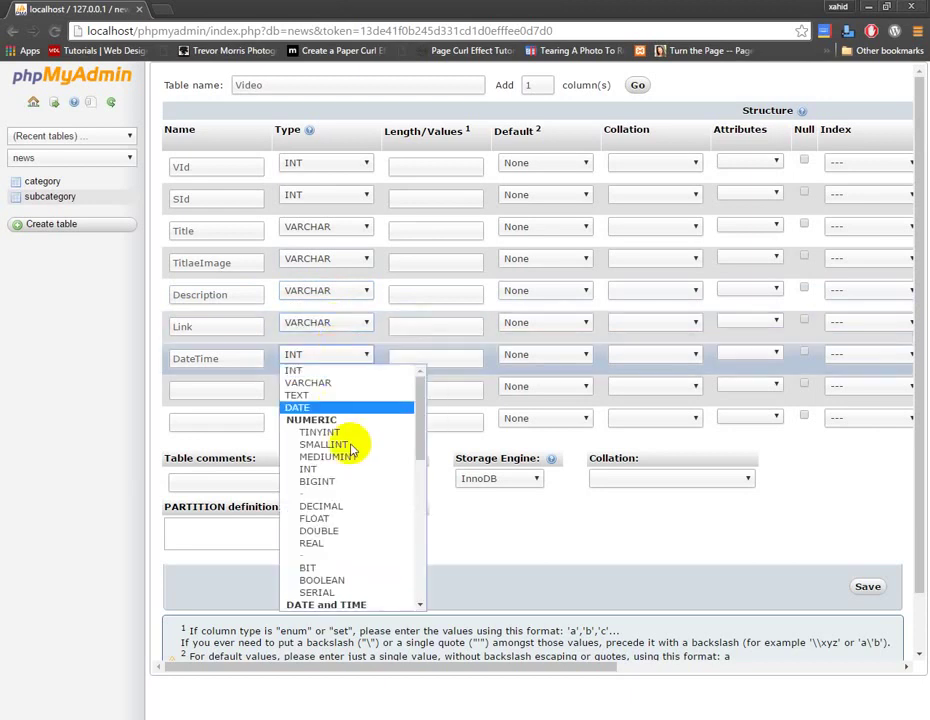
pyautogui.scroll(-3, 358, 470)
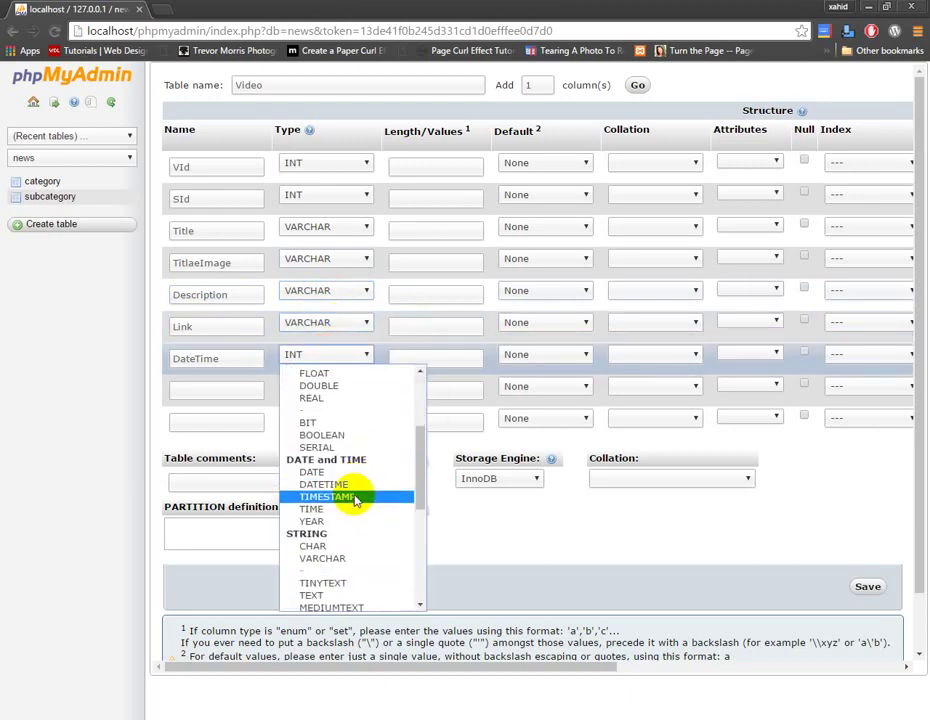
pyautogui.click(353, 497)
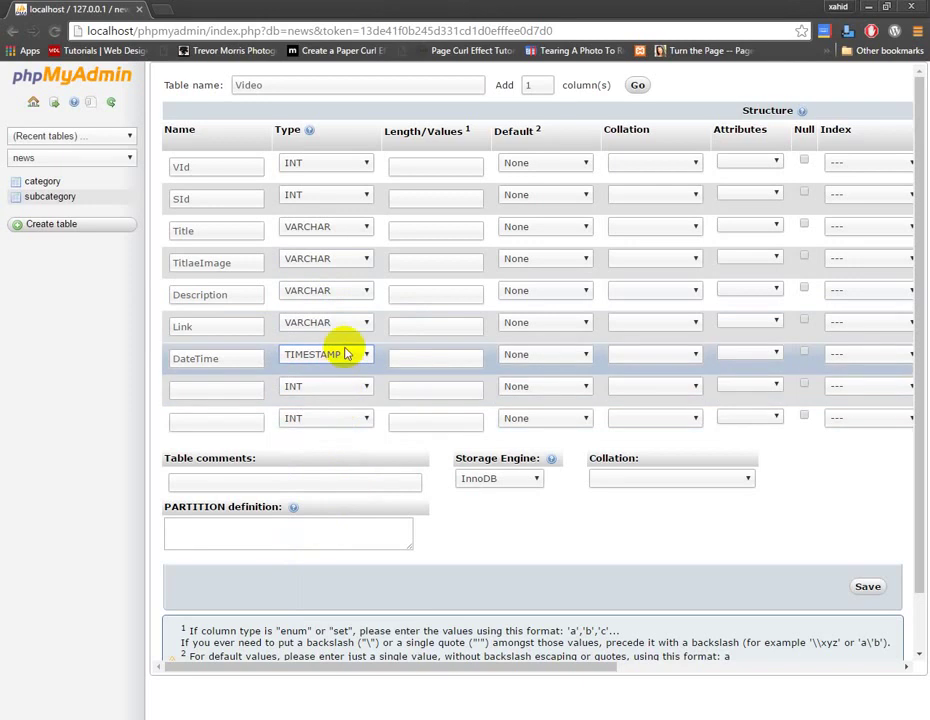
pyautogui.click(420, 168)
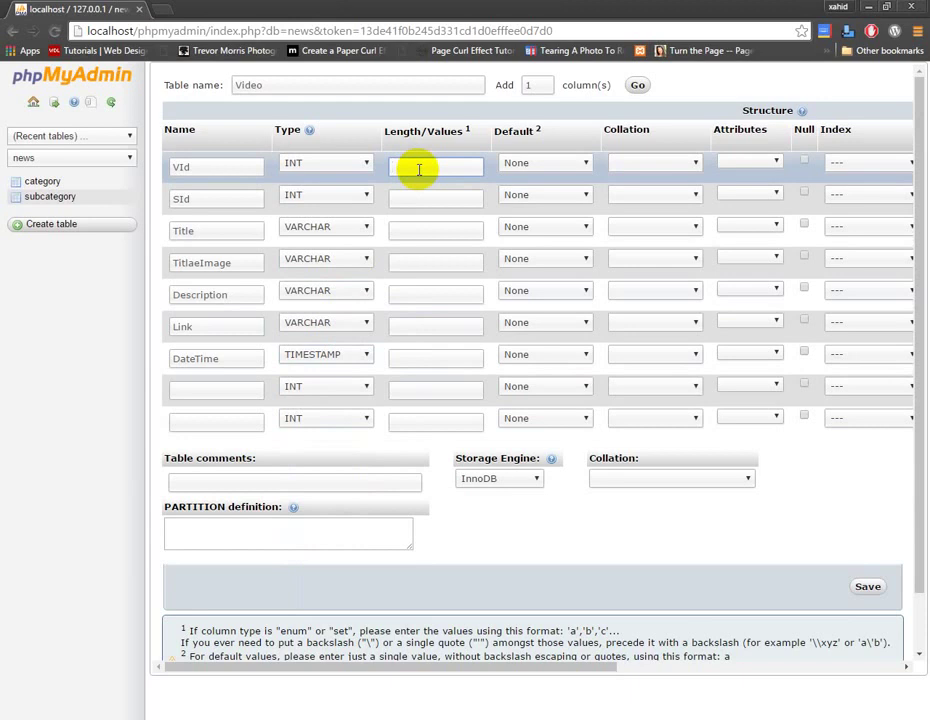
pyautogui.click(352, 357)
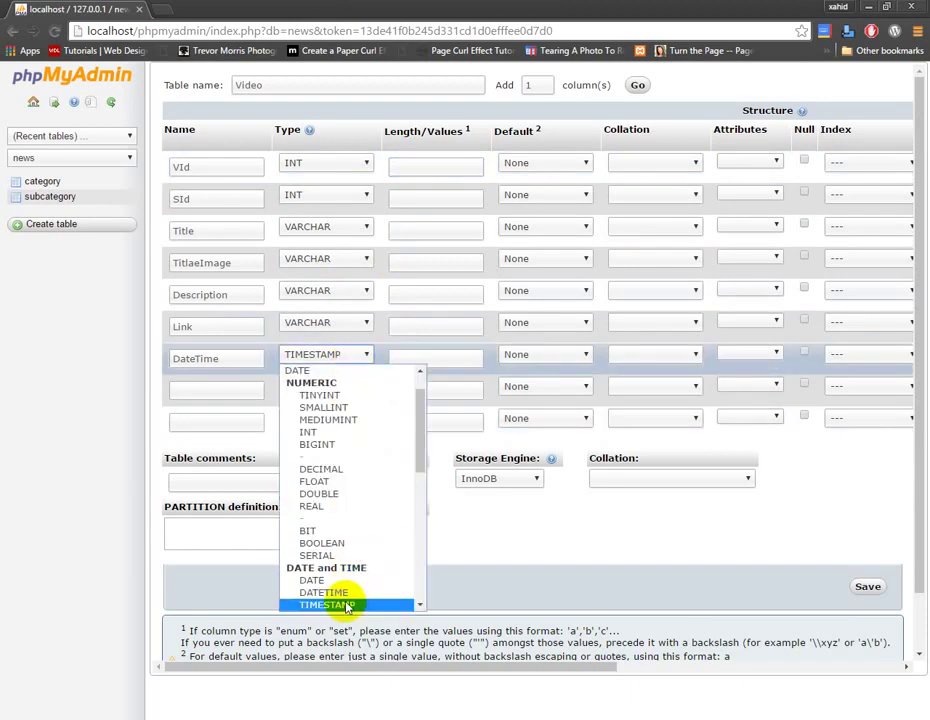
pyautogui.click(345, 605)
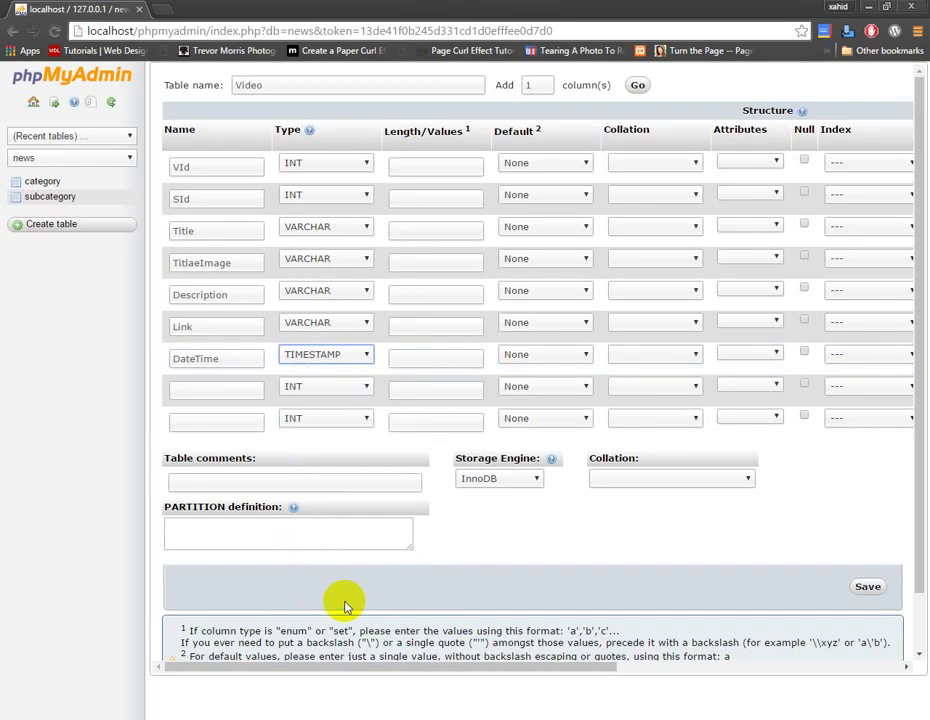
# Give VId and SId length 11 and Title length 50.
pyautogui.click(453, 168)
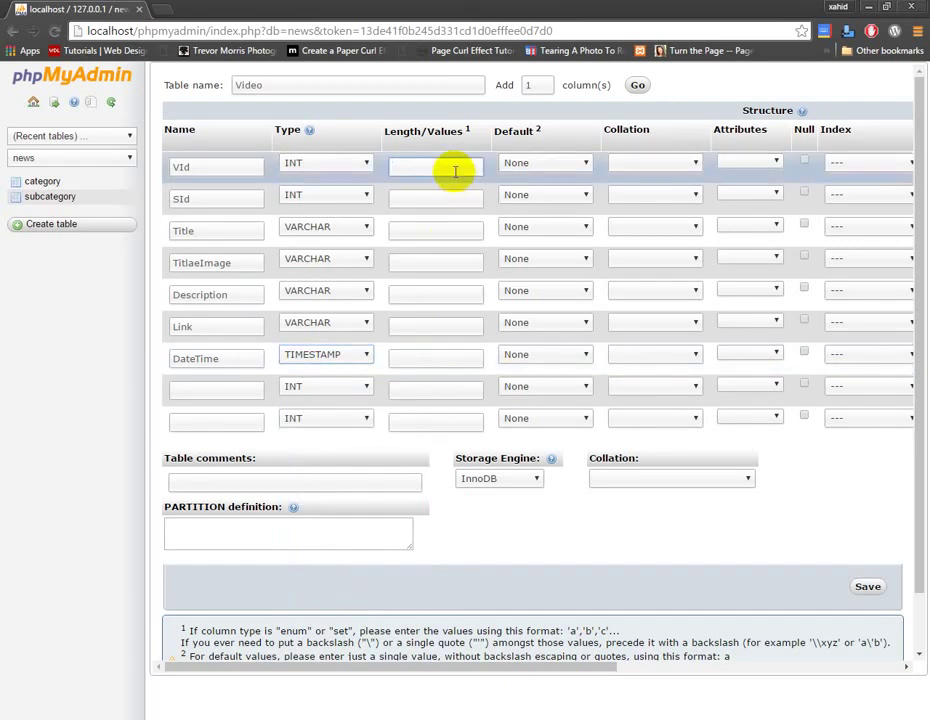
pyautogui.write('11')
pyautogui.click(441, 200)
pyautogui.write('11')
pyautogui.click(435, 228)
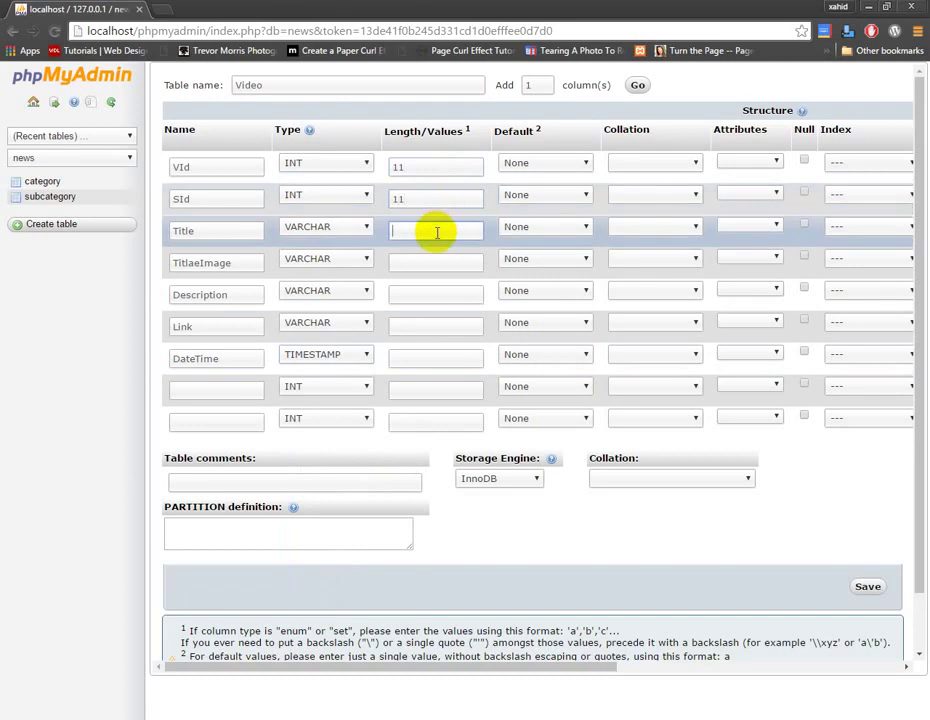
pyautogui.write('20')
pyautogui.hotkey('ctrl', 'a')
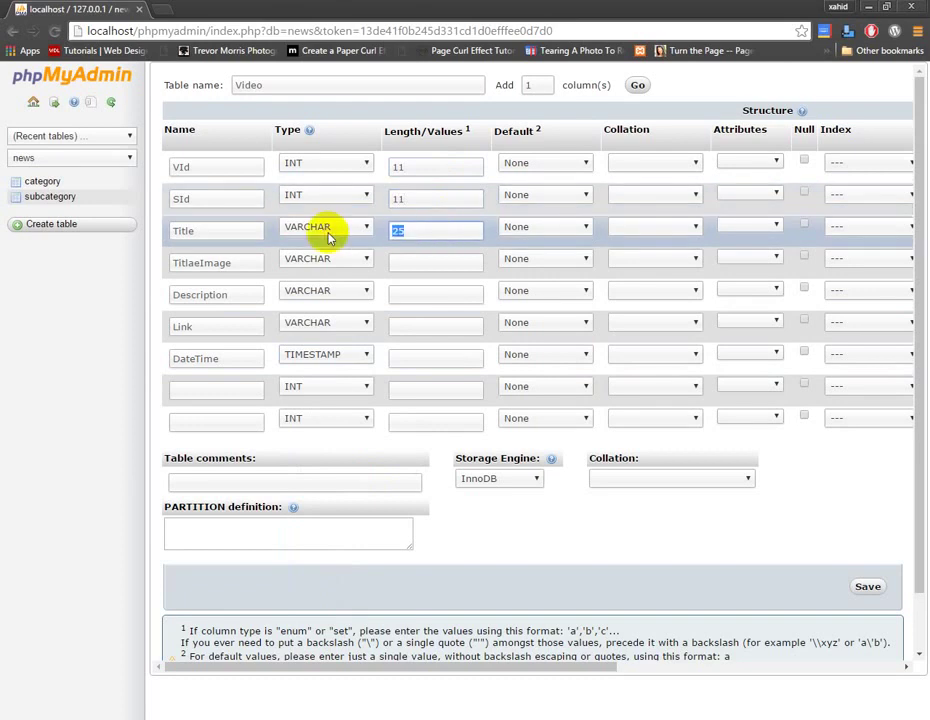
pyautogui.write('50')
# Give TitlaeImage length 50, Description length 500 and Link length 50.
pyautogui.click(411, 266)
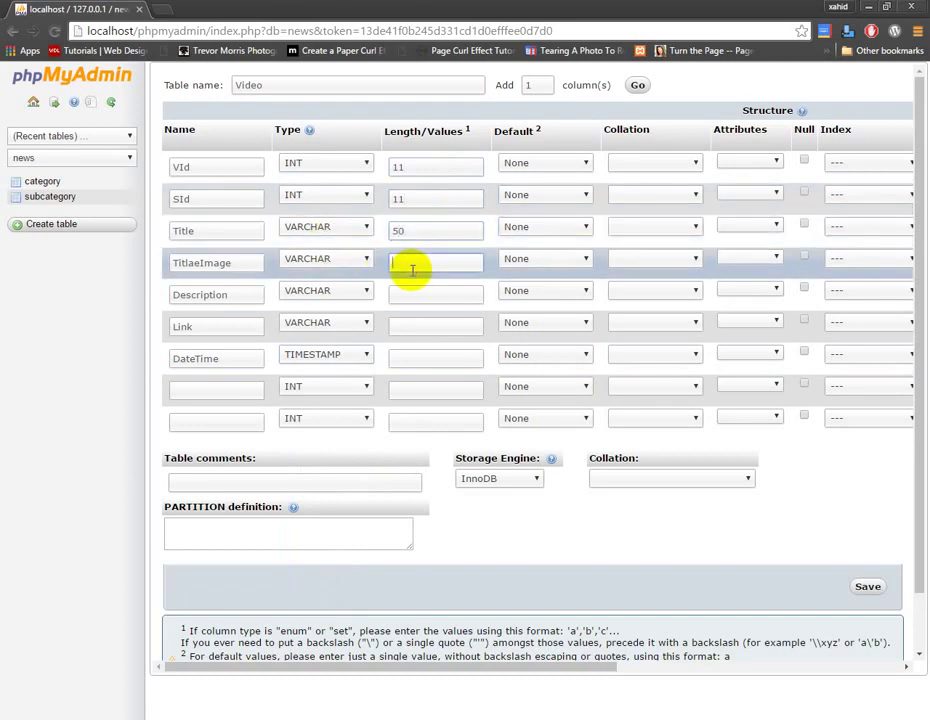
pyautogui.write('50')
pyautogui.click(411, 292)
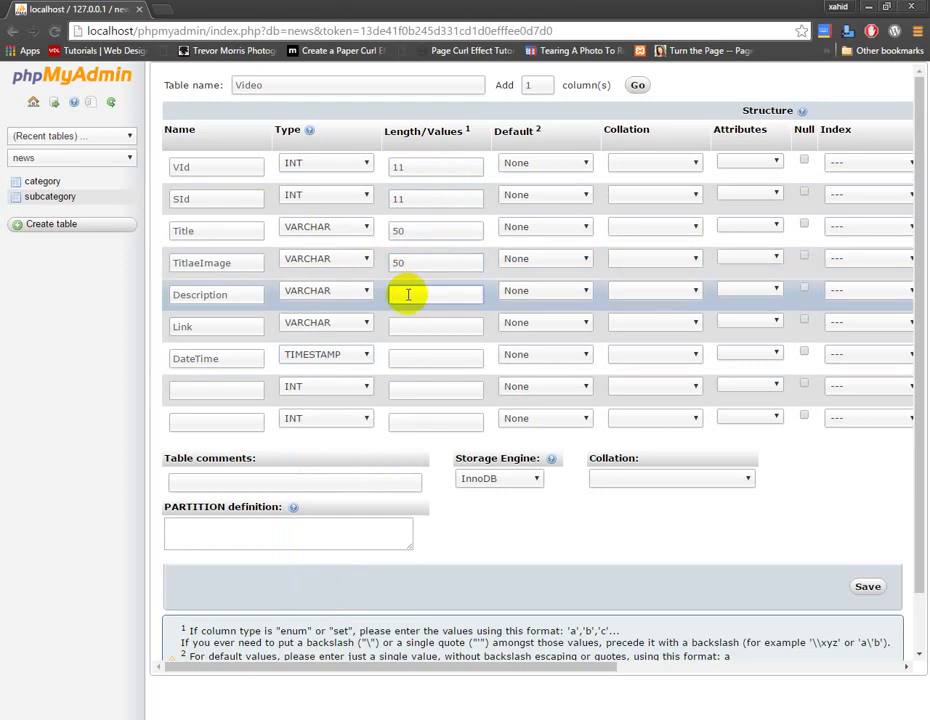
pyautogui.write('500')
pyautogui.click(410, 325)
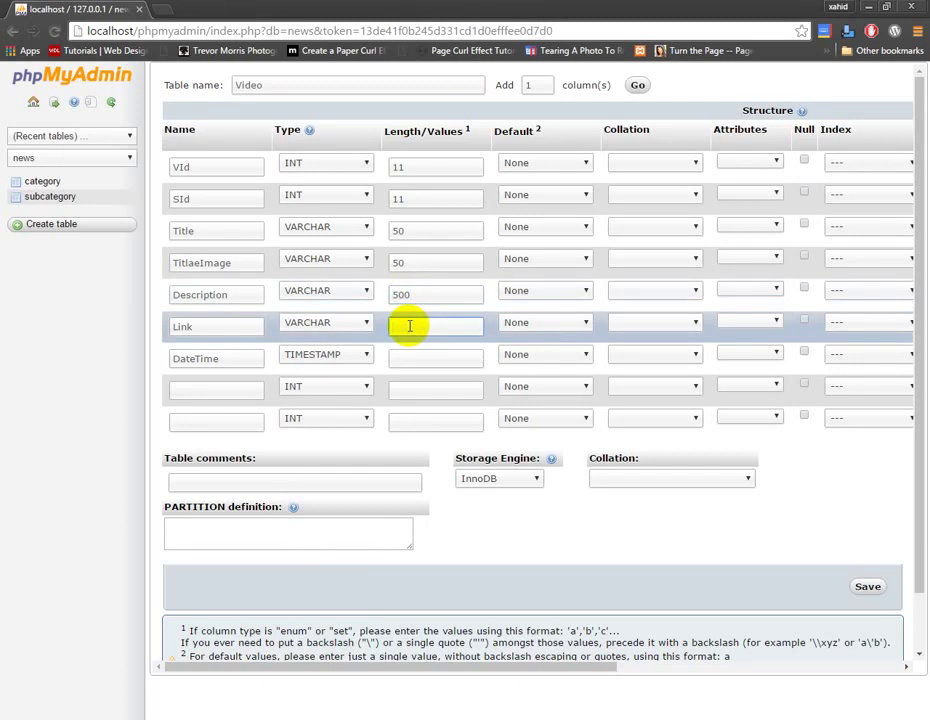
pyautogui.write('50')
pyautogui.click(409, 367)
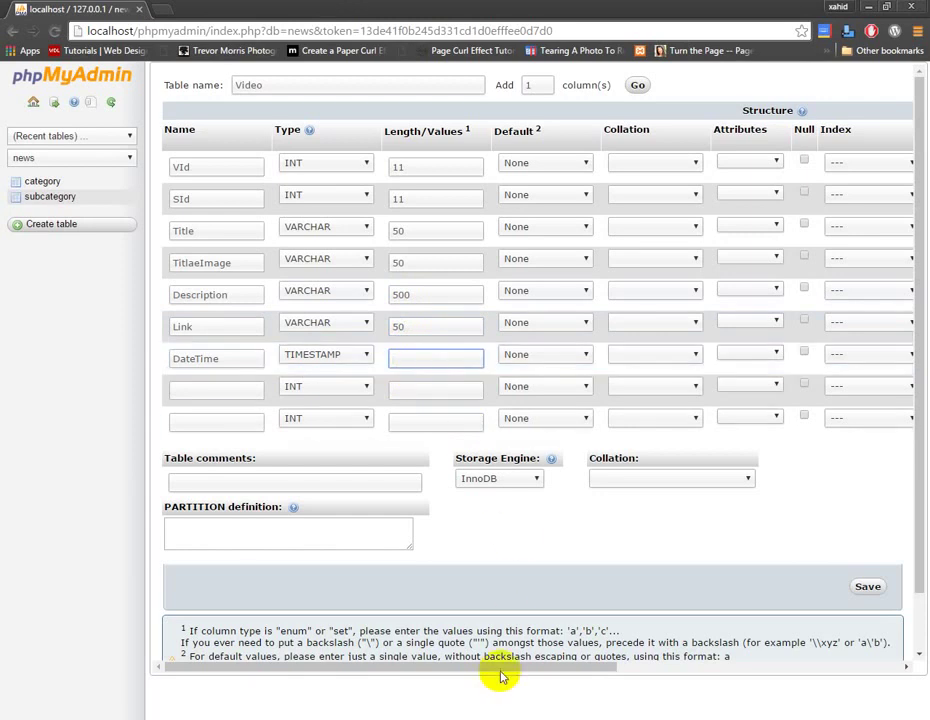
pyautogui.moveTo(530, 672); pyautogui.dragTo(715, 668)
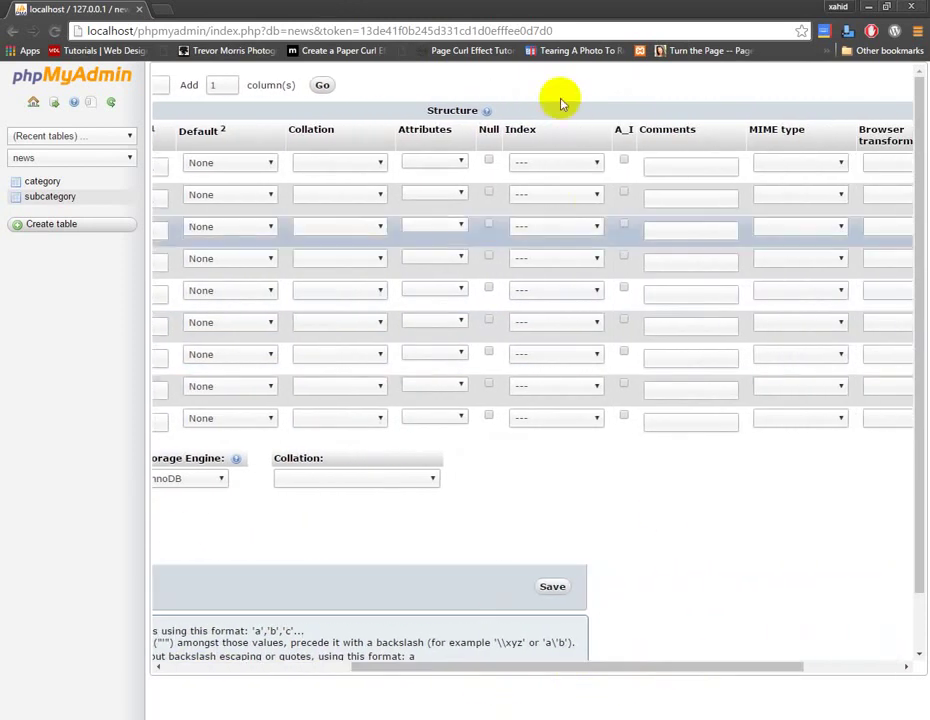
# Tick A_I for VId and choose INDEX for the SId column.
pyautogui.click(624, 162)
pyautogui.click(596, 194)
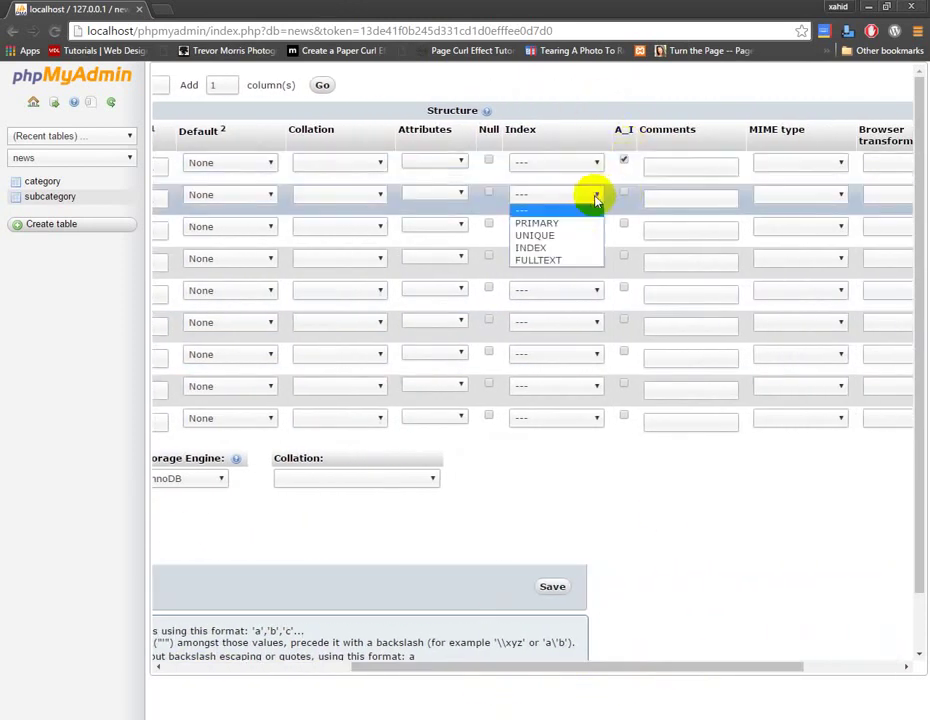
pyautogui.click(579, 249)
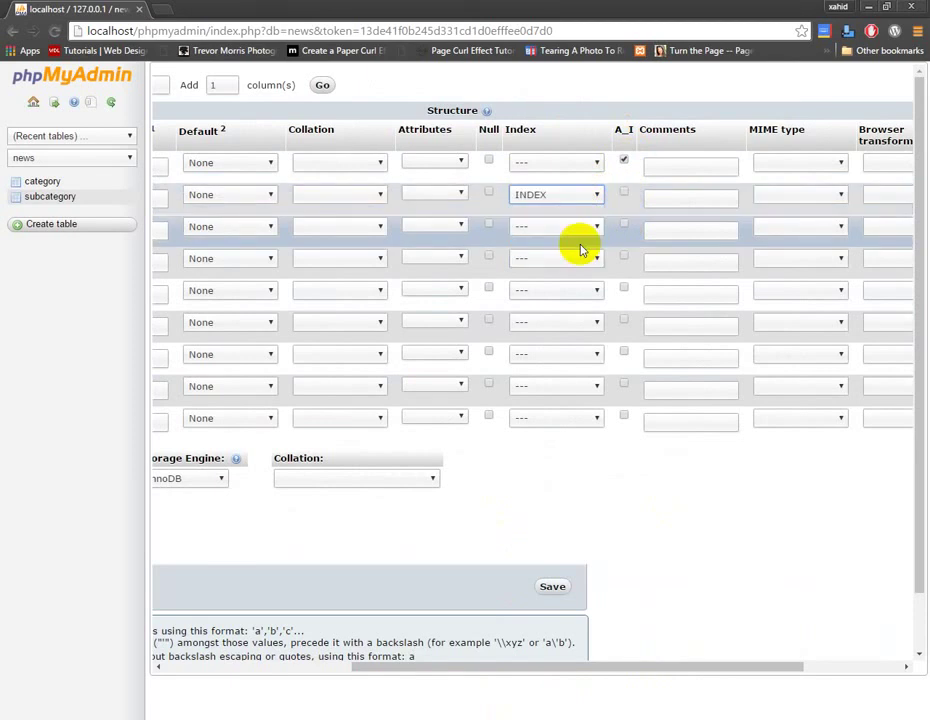
pyautogui.moveTo(560, 670); pyautogui.dragTo(361, 677)
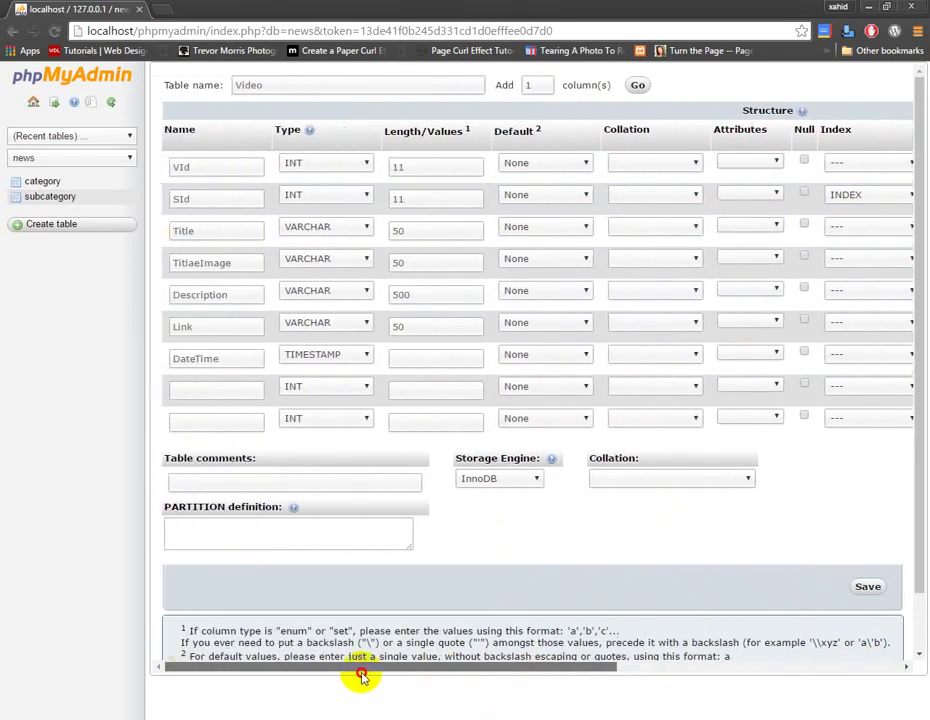
# Save the Video table and go to its Relation view.
pyautogui.click(866, 590)
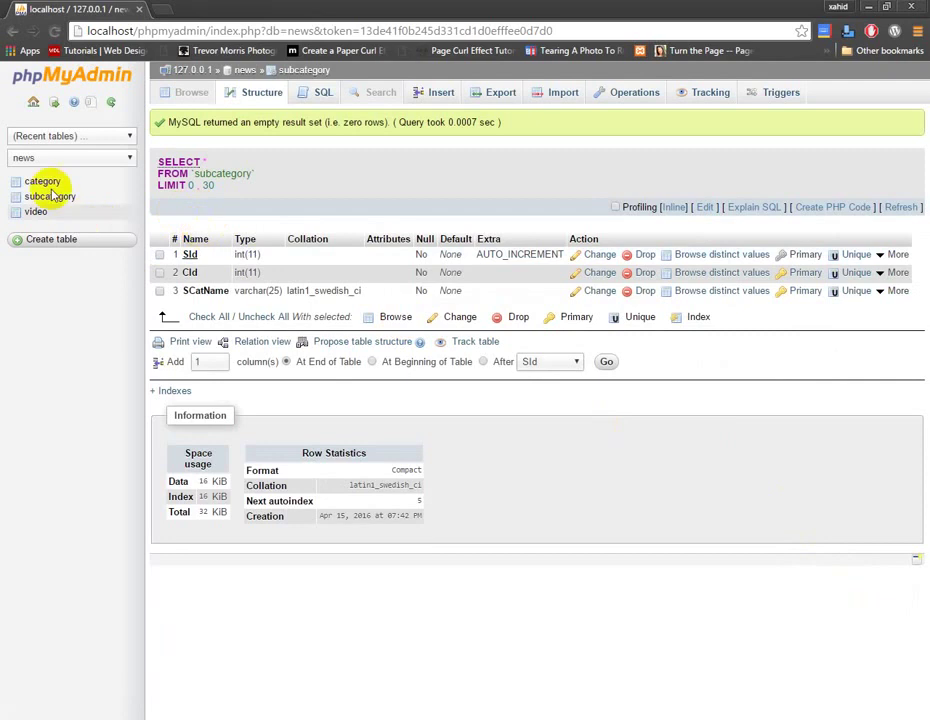
pyautogui.click(35, 212)
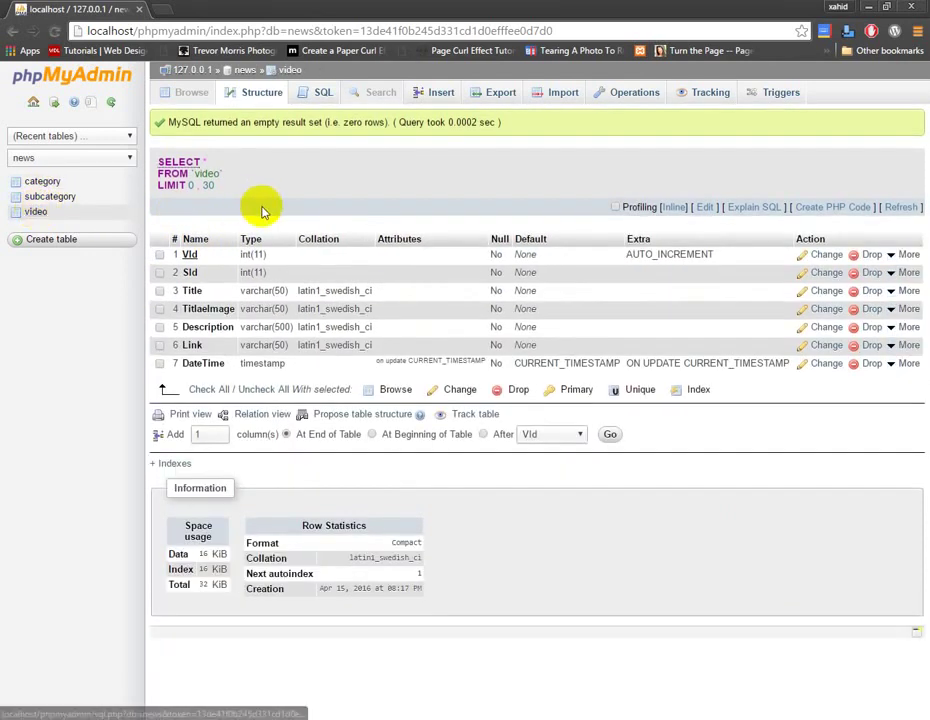
pyautogui.click(277, 418)
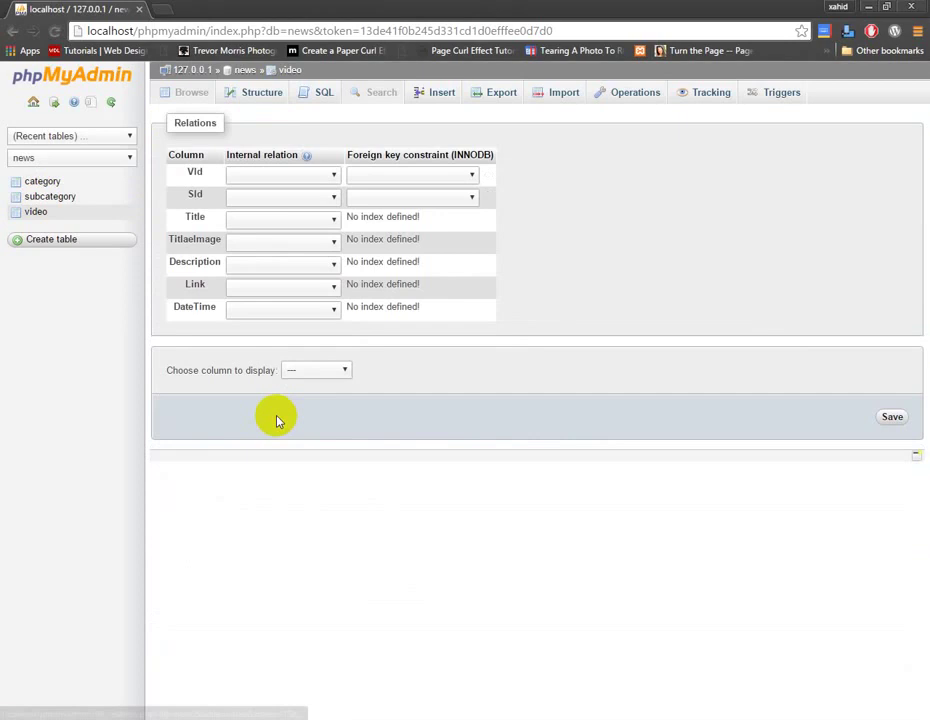
# Link video.SId to news.subcategory.SId with ON DELETE and ON UPDATE CASCADE, and save.
pyautogui.click(331, 200)
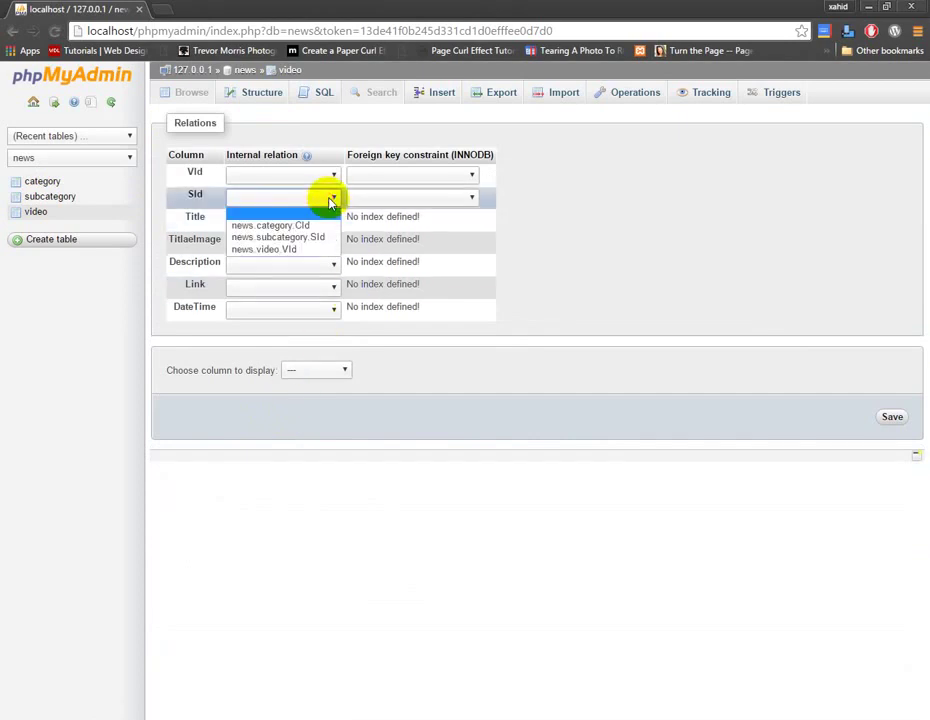
pyautogui.click(330, 239)
pyautogui.click(432, 197)
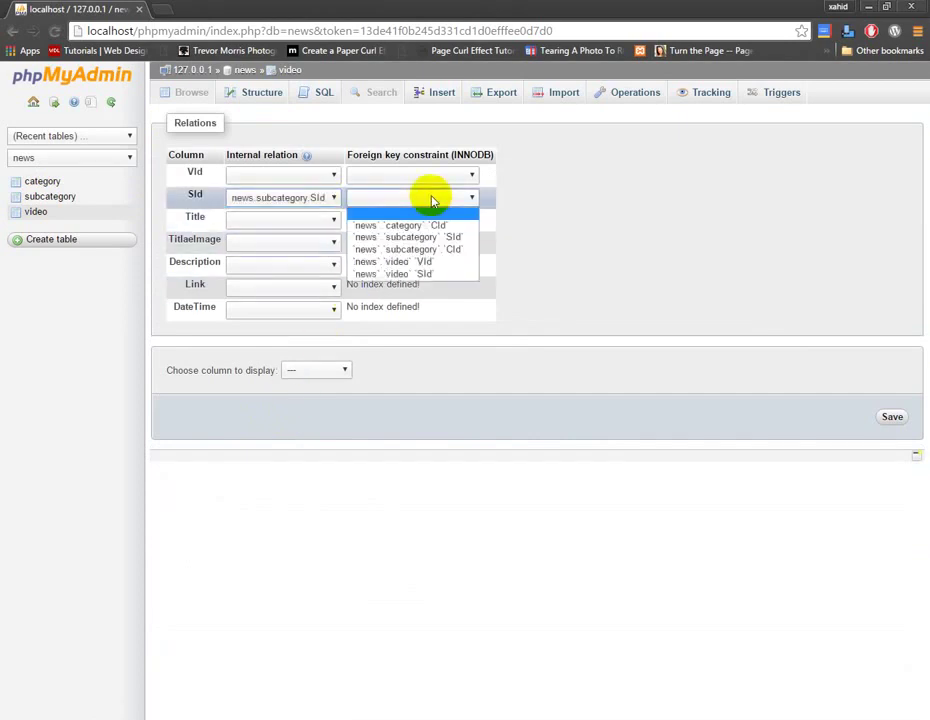
pyautogui.click(436, 235)
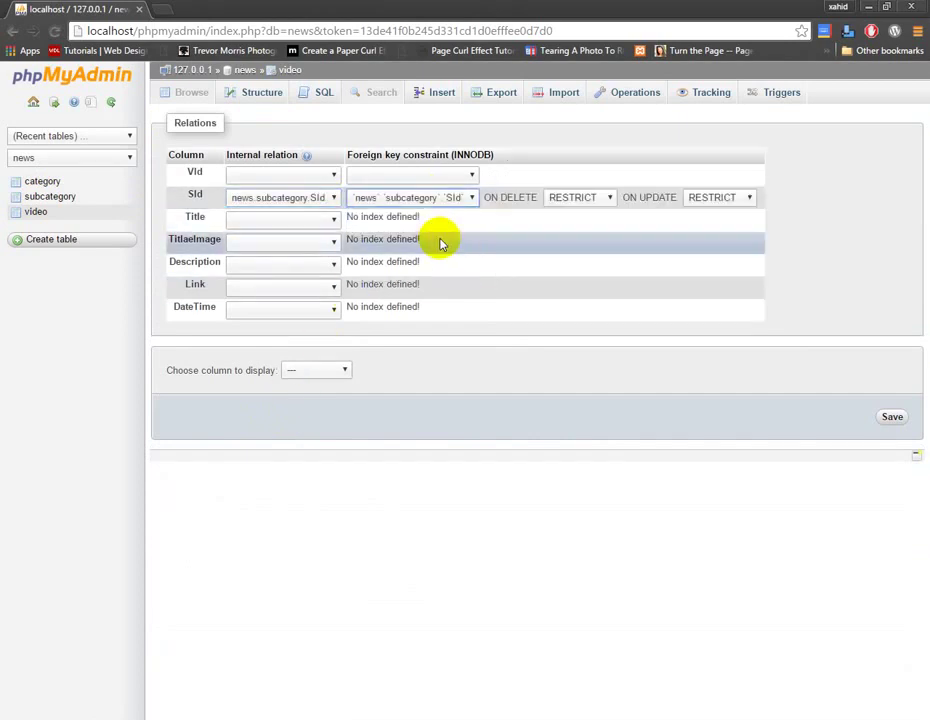
pyautogui.click(577, 199)
pyautogui.click(575, 213)
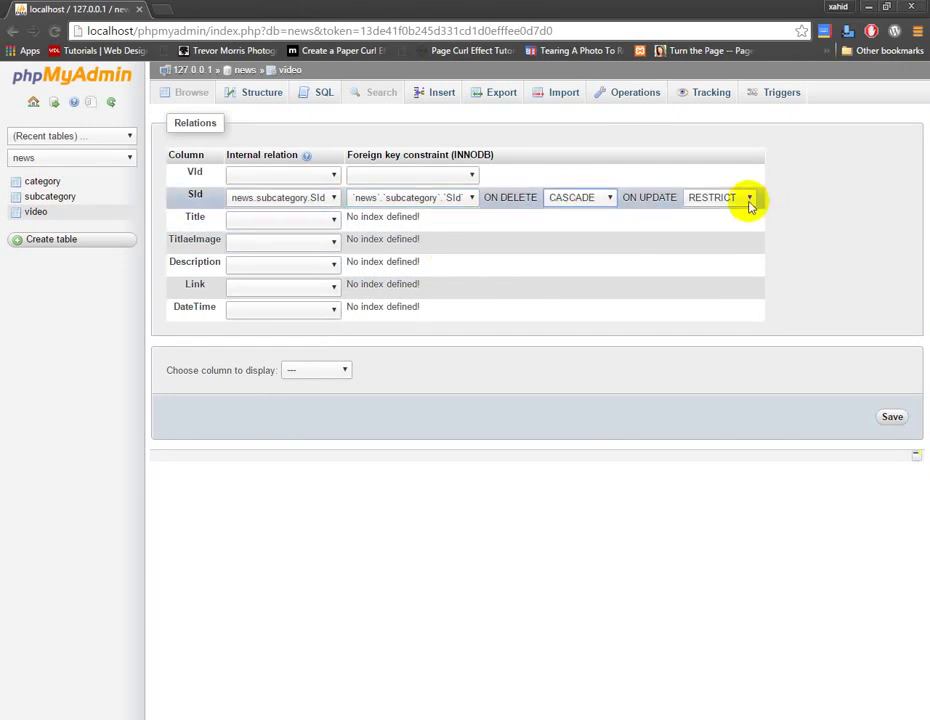
pyautogui.click(749, 198)
pyautogui.click(745, 212)
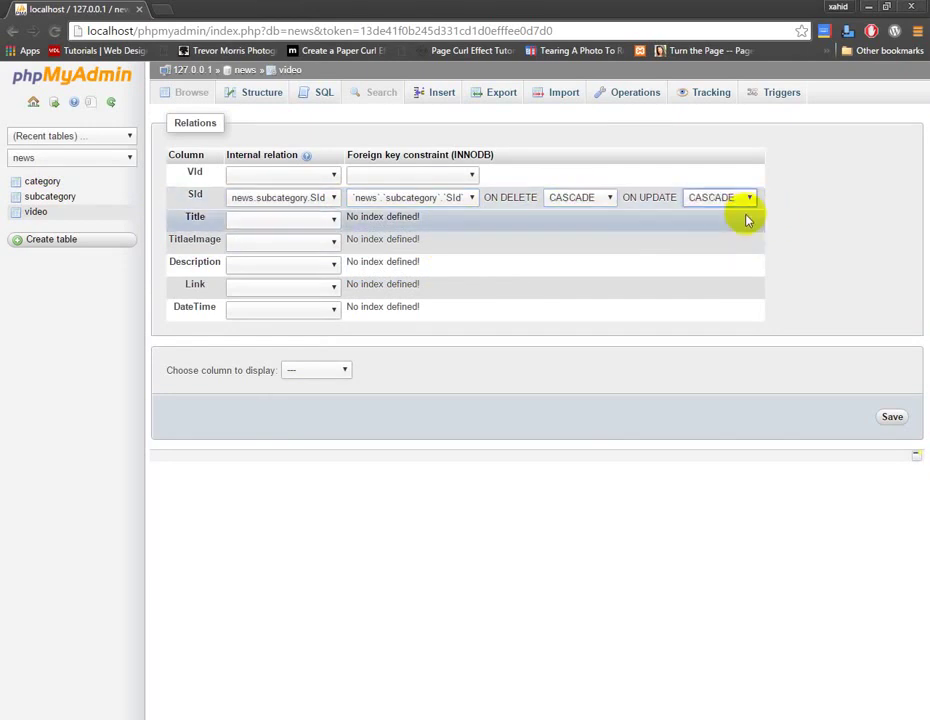
pyautogui.click(888, 419)
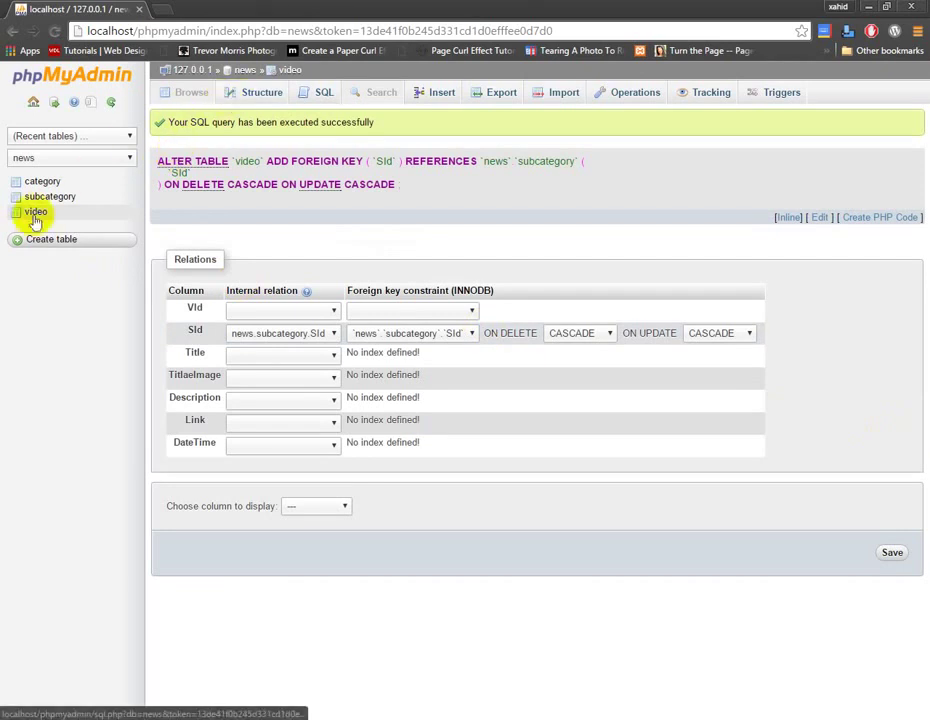
# Start another new table and name it User, replacing the initially typed Comments.
pyautogui.click(50, 242)
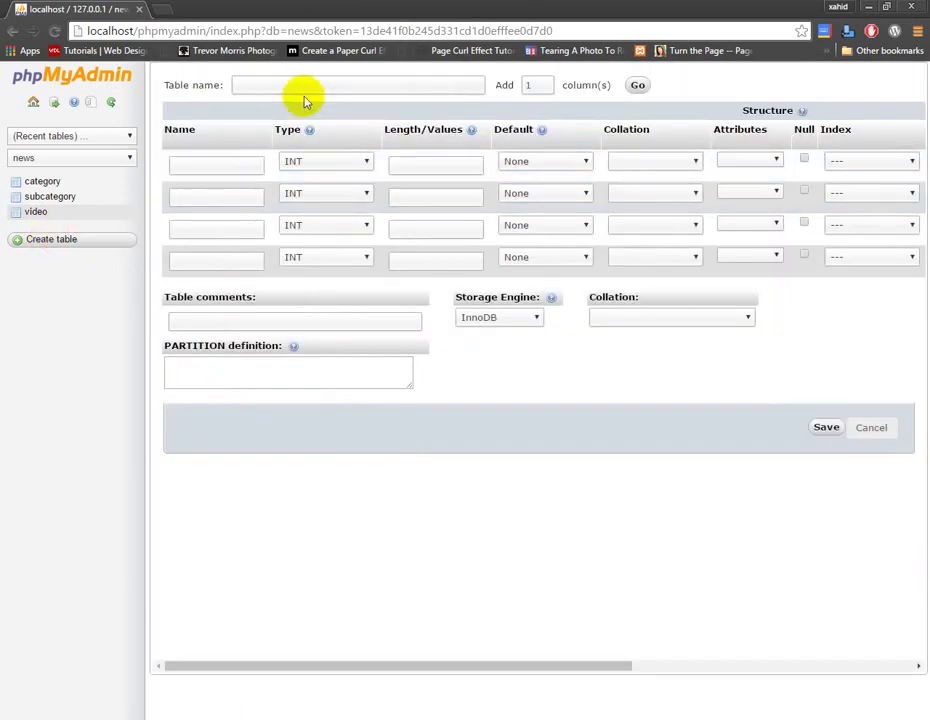
pyautogui.click(310, 84)
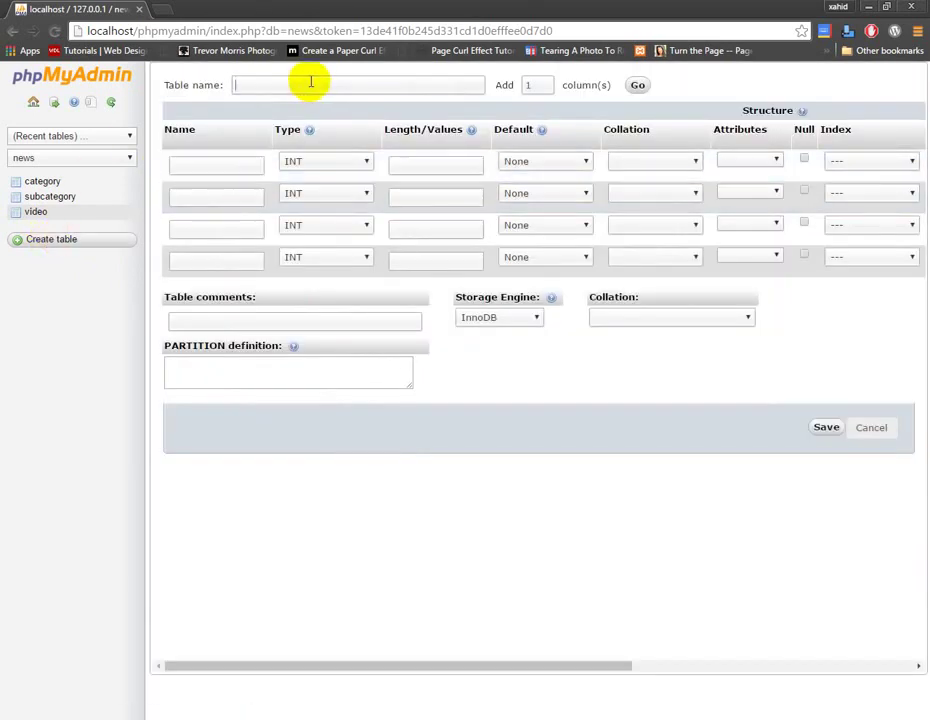
pyautogui.write('Comments')
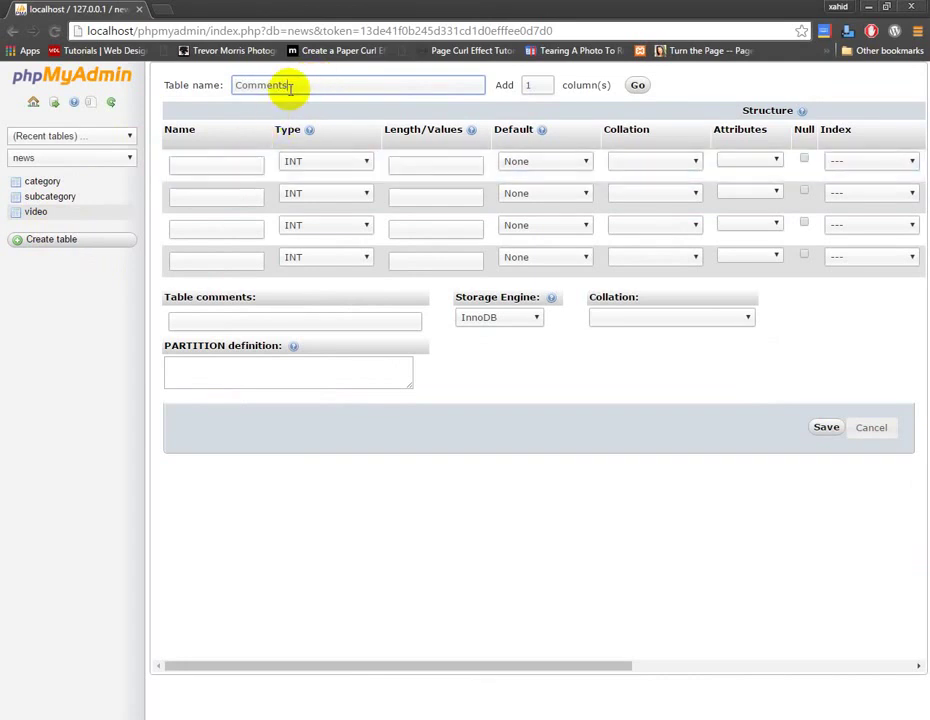
pyautogui.moveTo(292, 87); pyautogui.dragTo(191, 83)
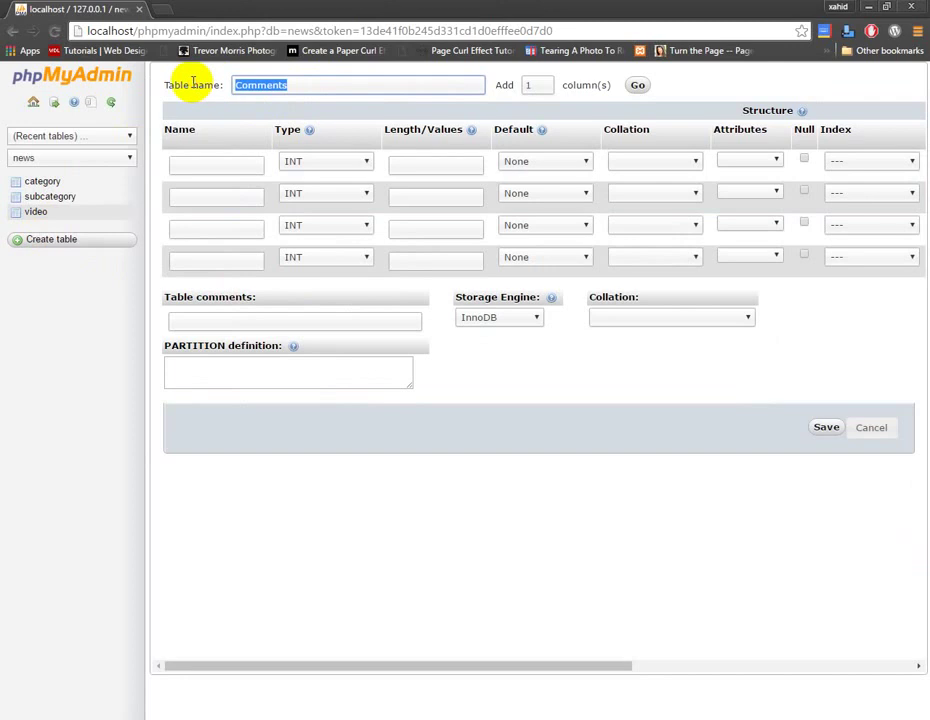
pyautogui.write('User')
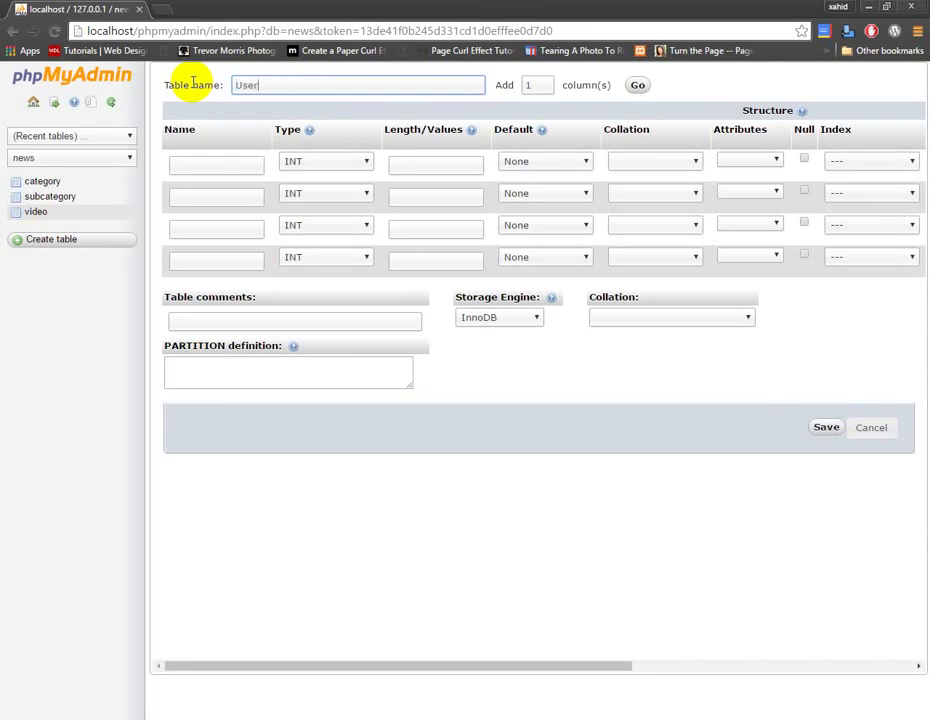
pyautogui.click(245, 160)
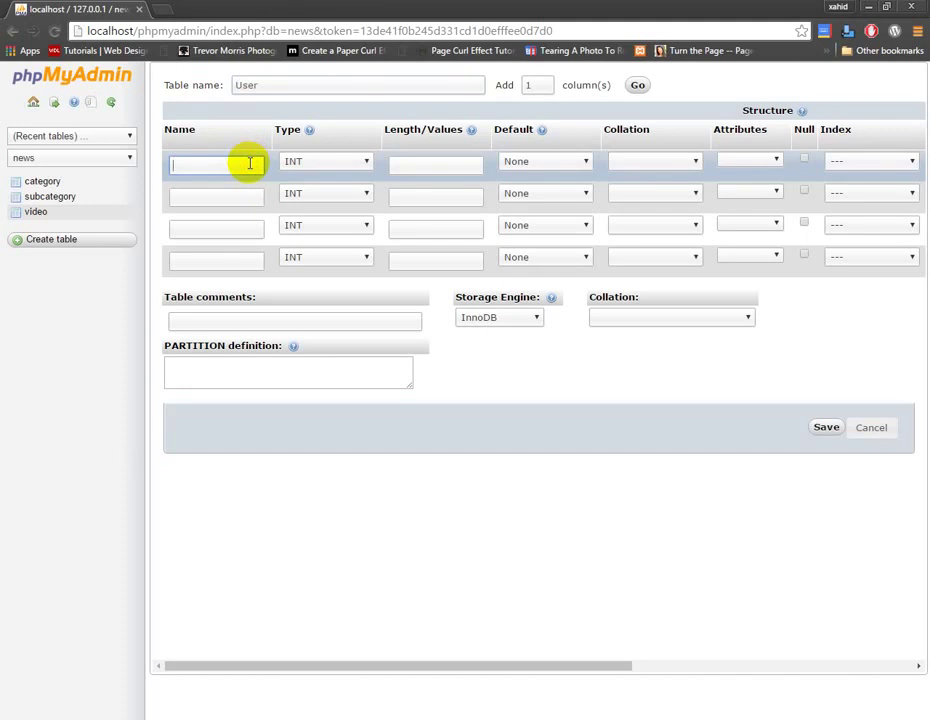
# Name the columns UId, Name, Email and Password, then add one more column row.
pyautogui.write('UId')
pyautogui.click(241, 192)
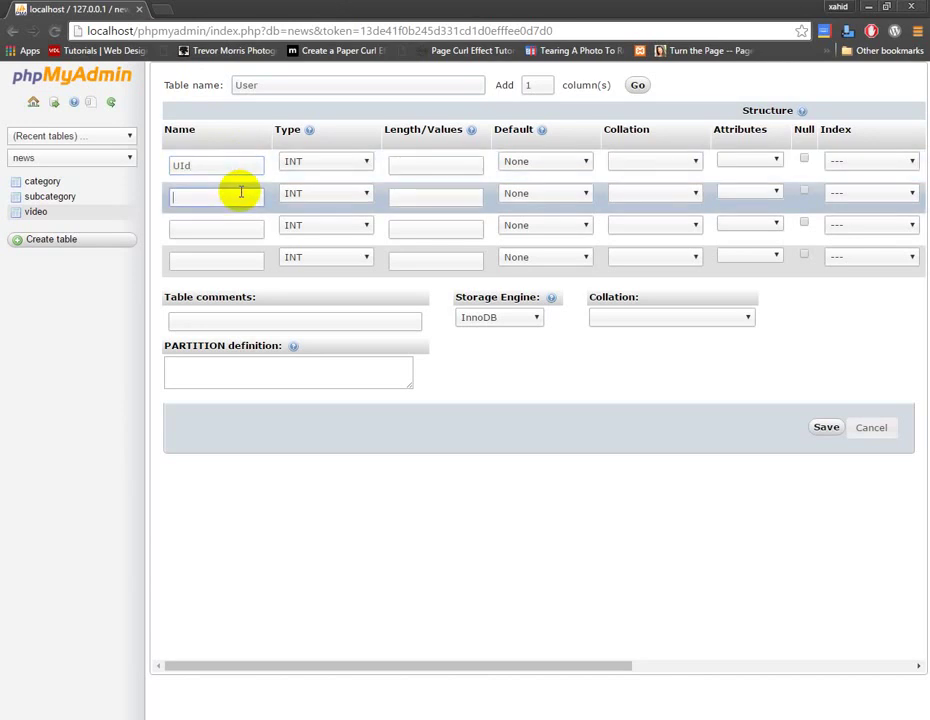
pyautogui.write('Name')
pyautogui.click(231, 225)
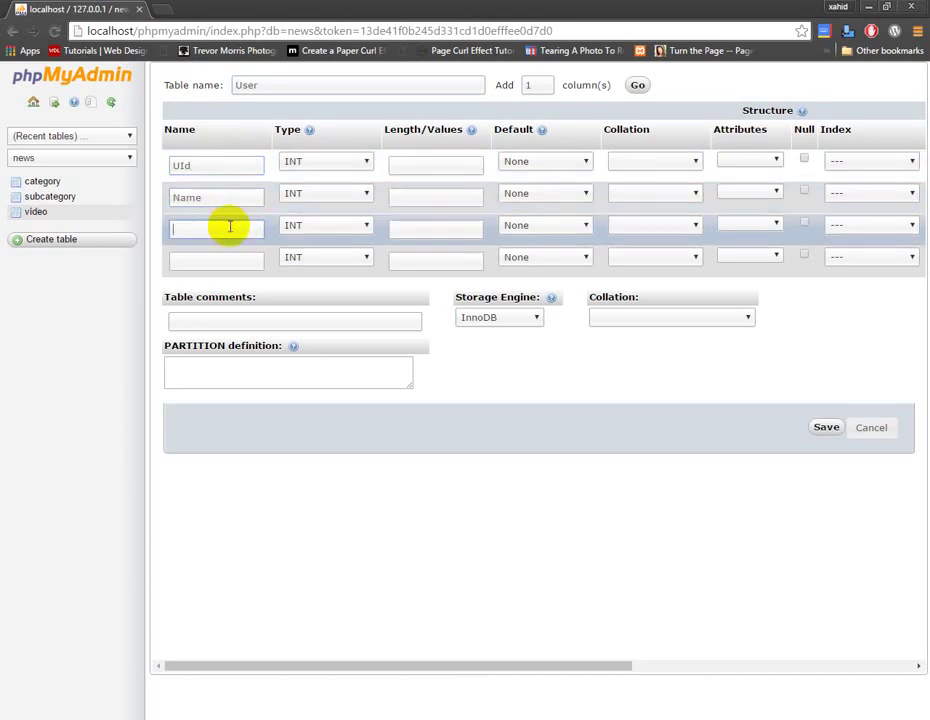
pyautogui.write('Password')
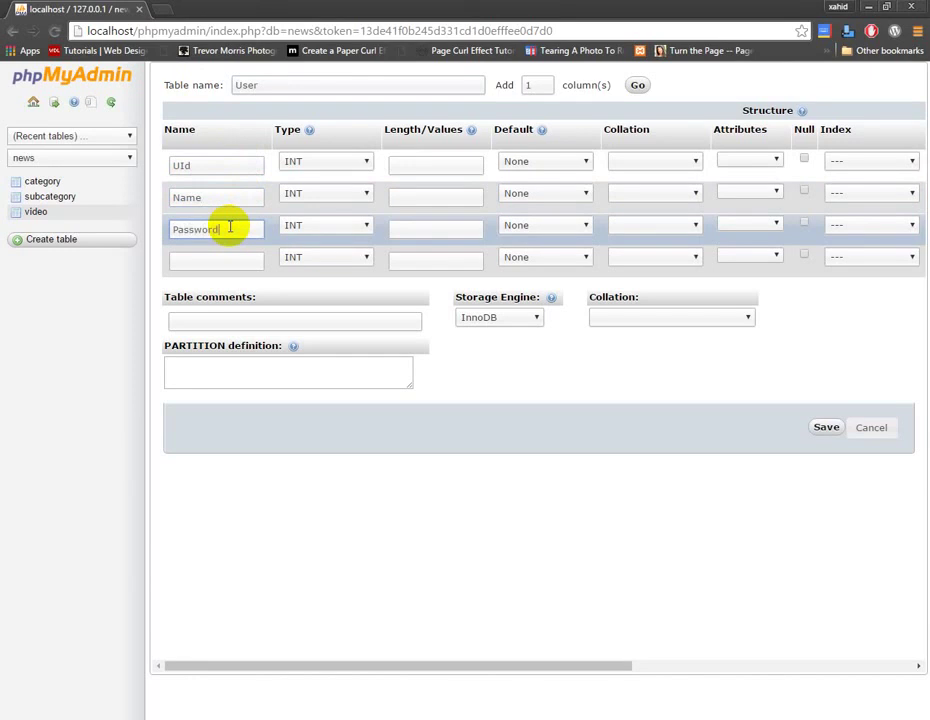
pyautogui.click(222, 262)
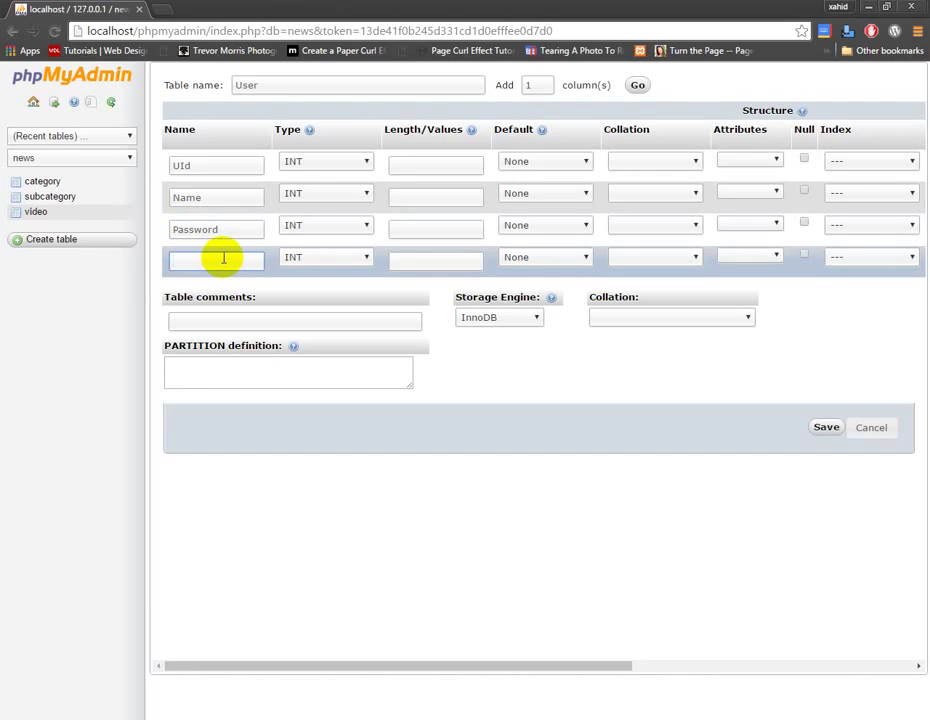
pyautogui.moveTo(218, 229); pyautogui.dragTo(87, 218)
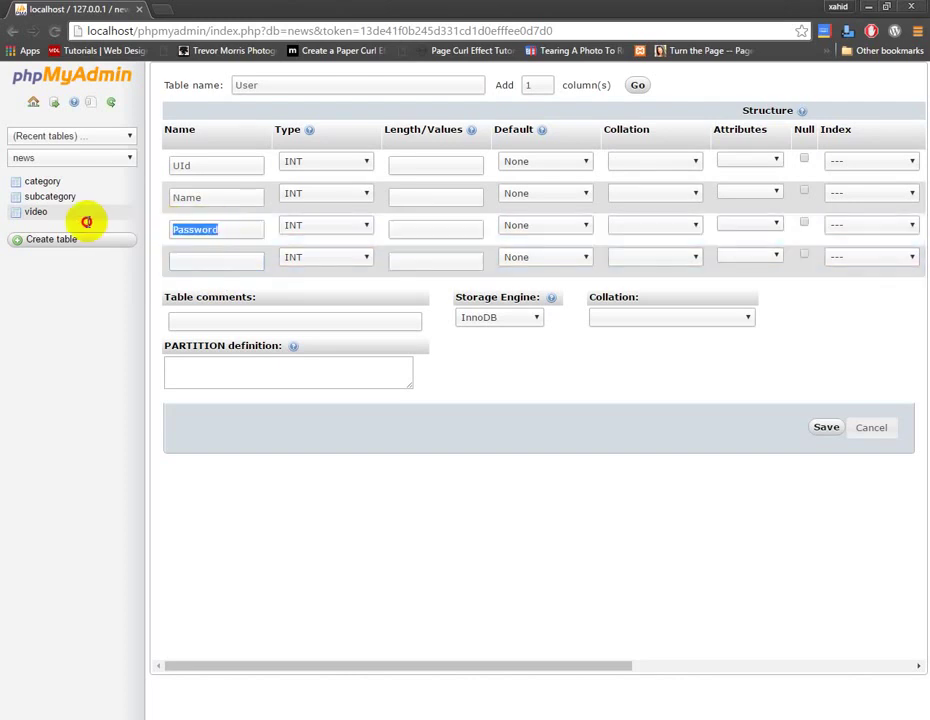
pyautogui.write('Email')
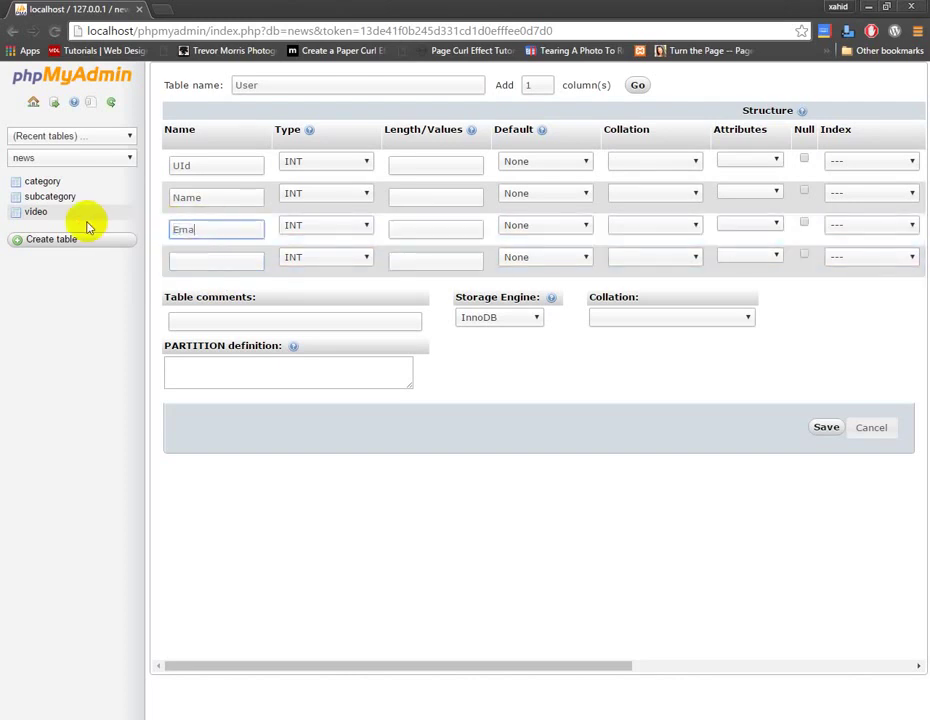
pyautogui.click(214, 259)
pyautogui.write('Password')
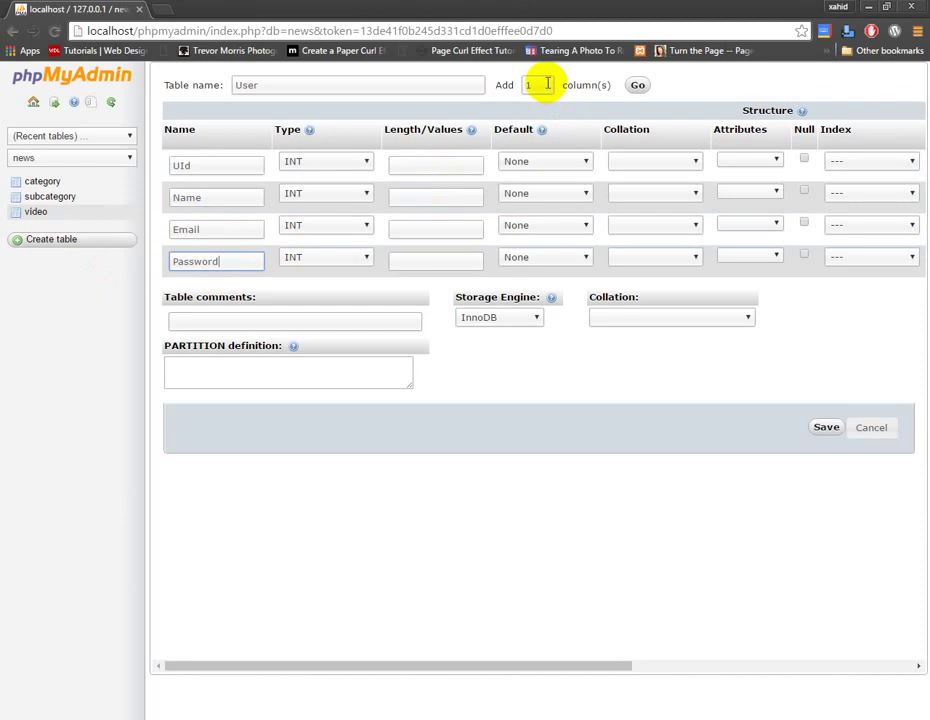
pyautogui.click(637, 85)
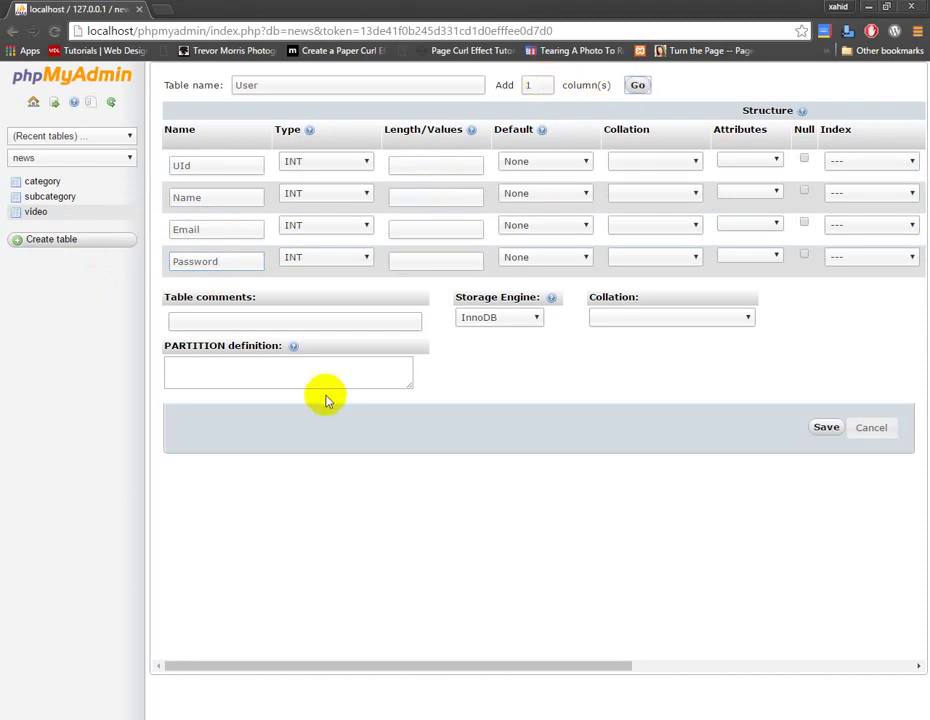
pyautogui.click(234, 294)
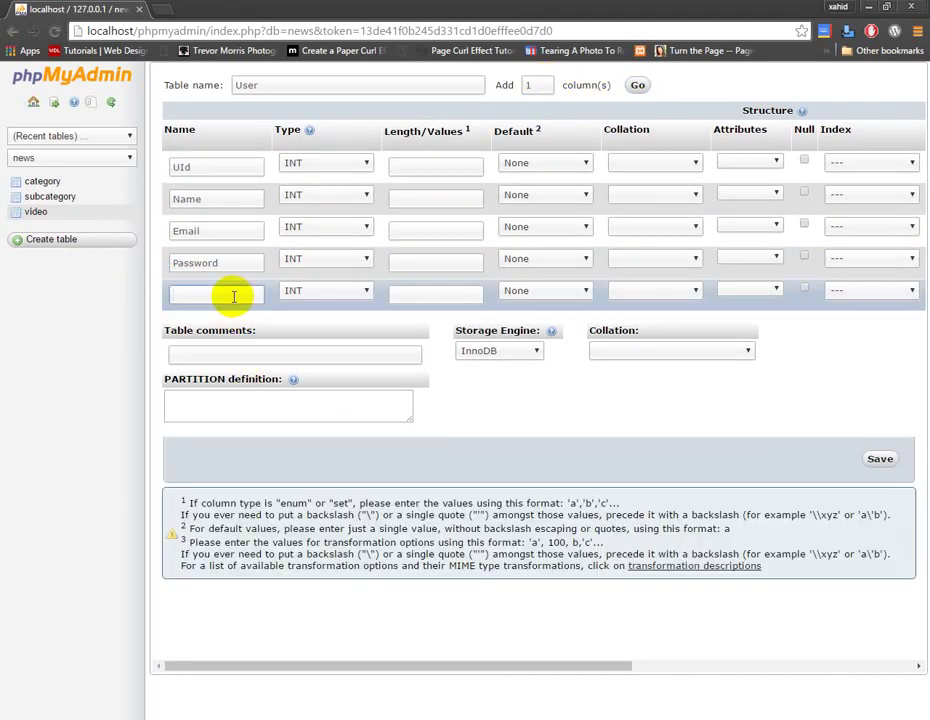
# Name the fifth column Phone and make Name, Email, Password and Phone VARCHAR.
pyautogui.write('Phone')
pyautogui.click(359, 294)
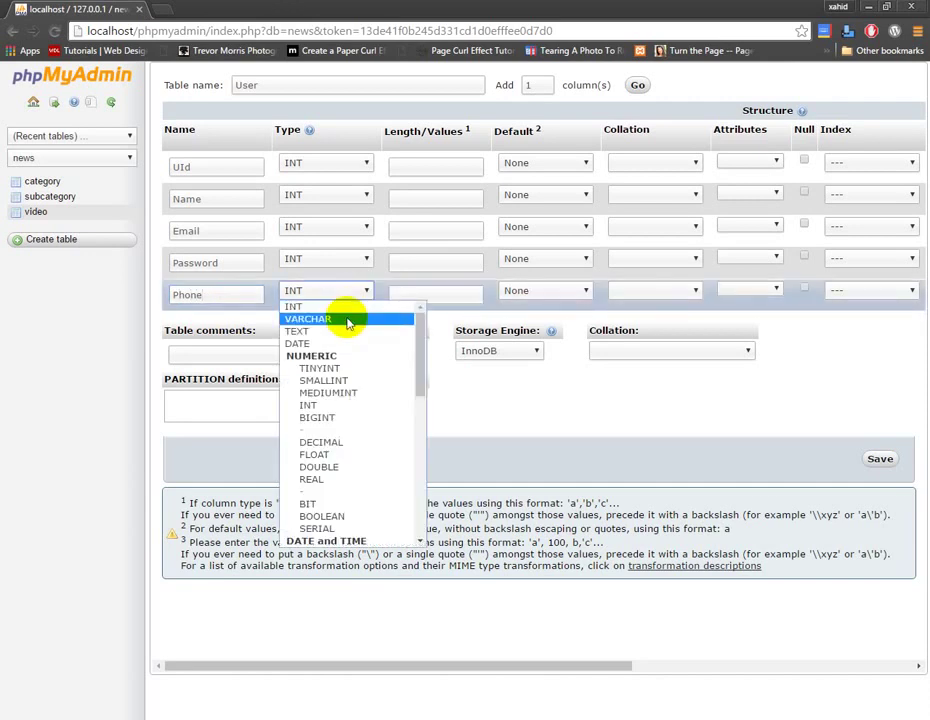
pyautogui.click(349, 320)
pyautogui.click(357, 259)
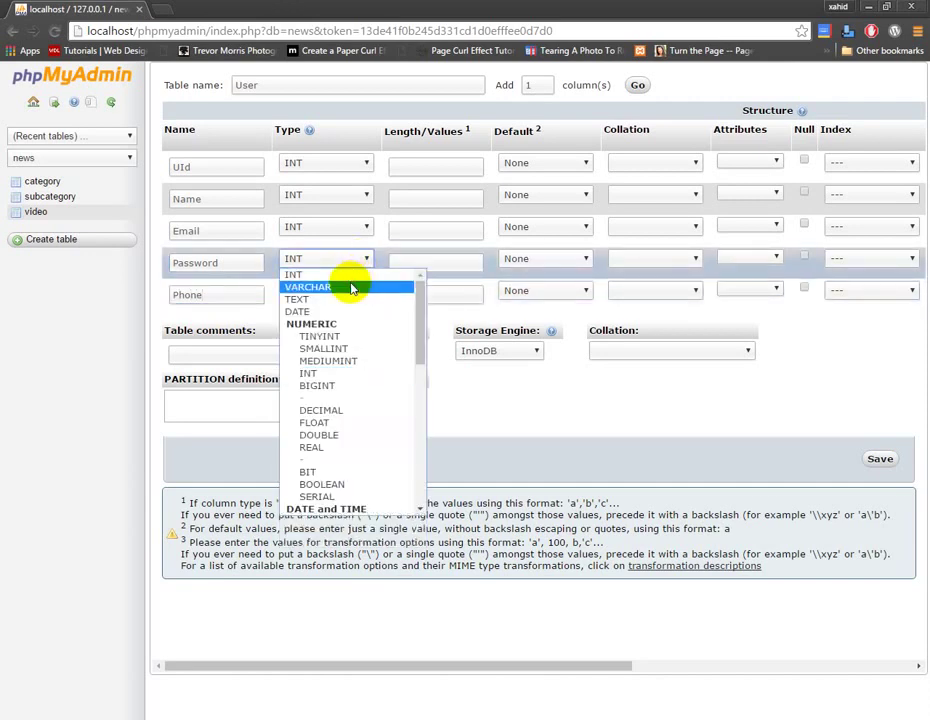
pyautogui.click(350, 287)
pyautogui.click(357, 235)
pyautogui.click(355, 235)
pyautogui.click(356, 237)
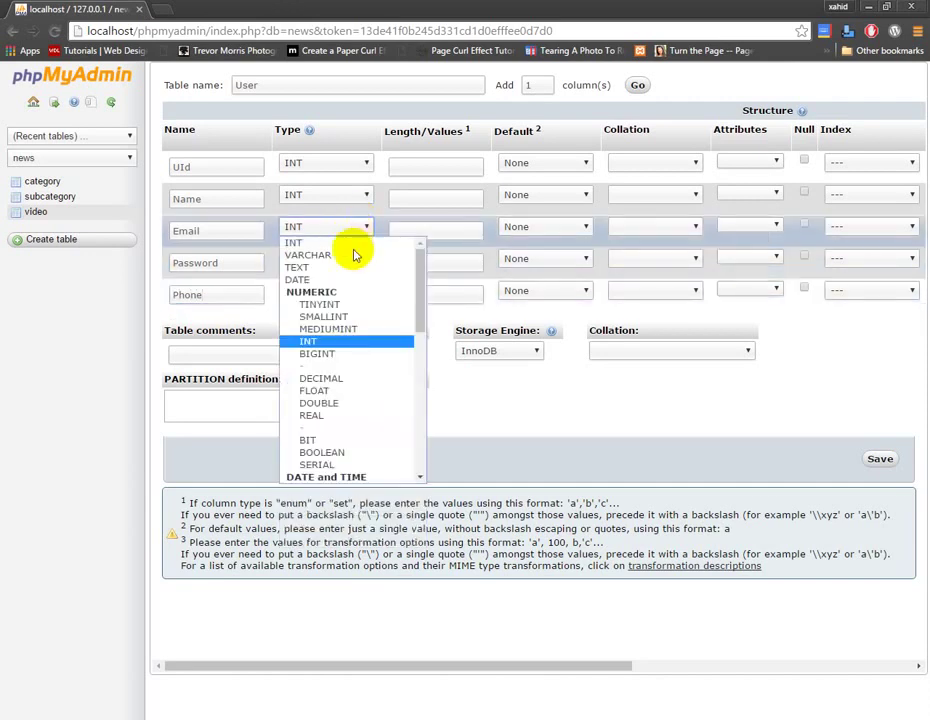
pyautogui.click(352, 255)
pyautogui.click(355, 197)
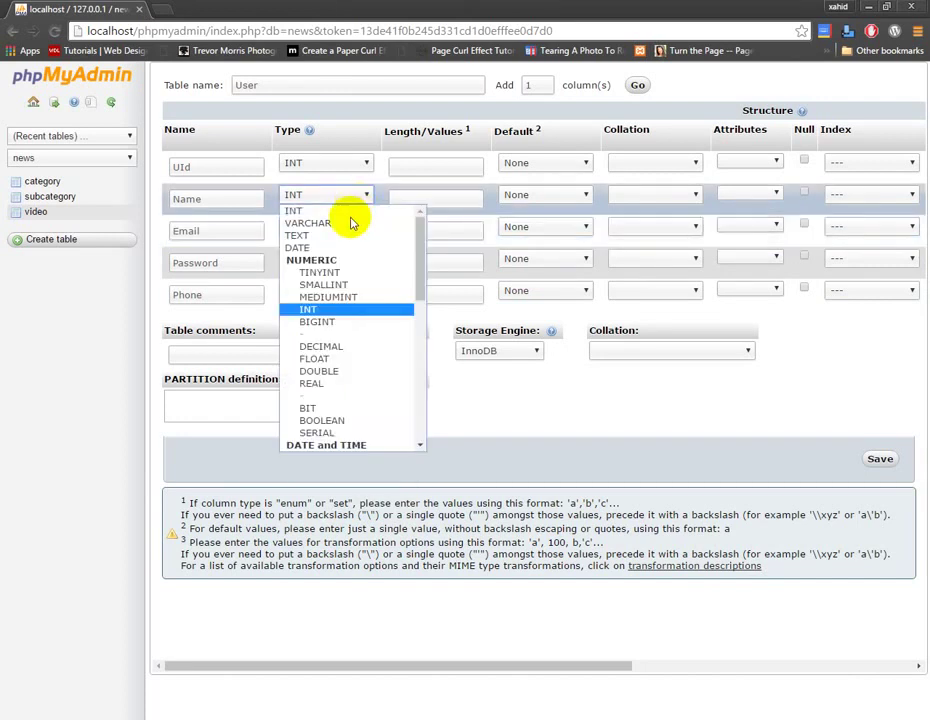
pyautogui.click(350, 224)
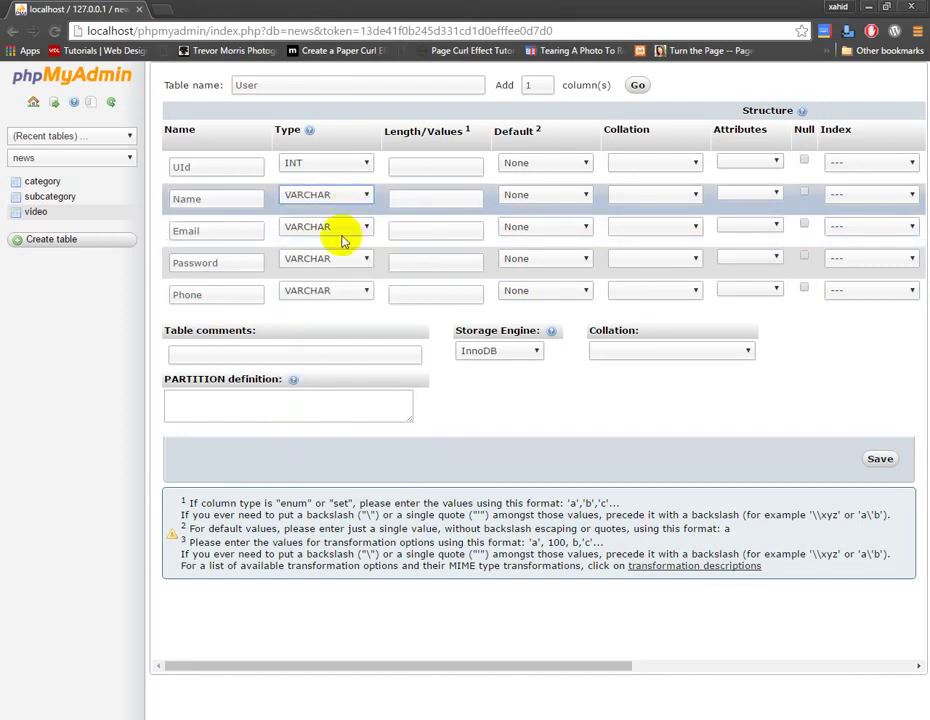
# Set lengths 11 for UId, 25 for Name, 25 for Email, 40 for Password and 25 for Phone.
pyautogui.click(456, 165)
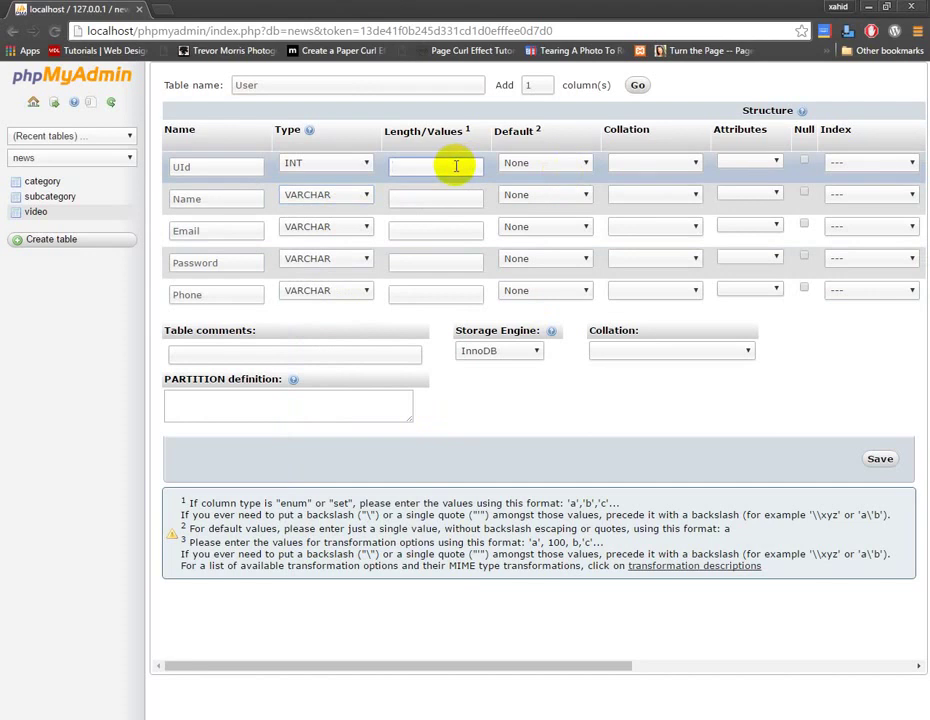
pyautogui.write('11')
pyautogui.click(448, 200)
pyautogui.write('2')
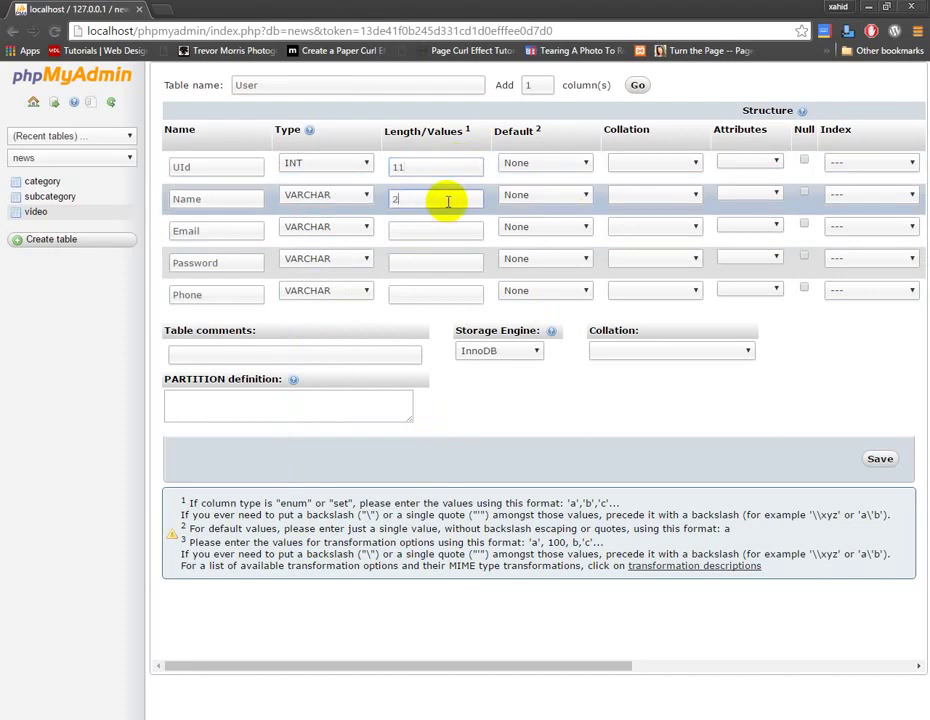
pyautogui.write('5')
pyautogui.click(453, 233)
pyautogui.write('25')
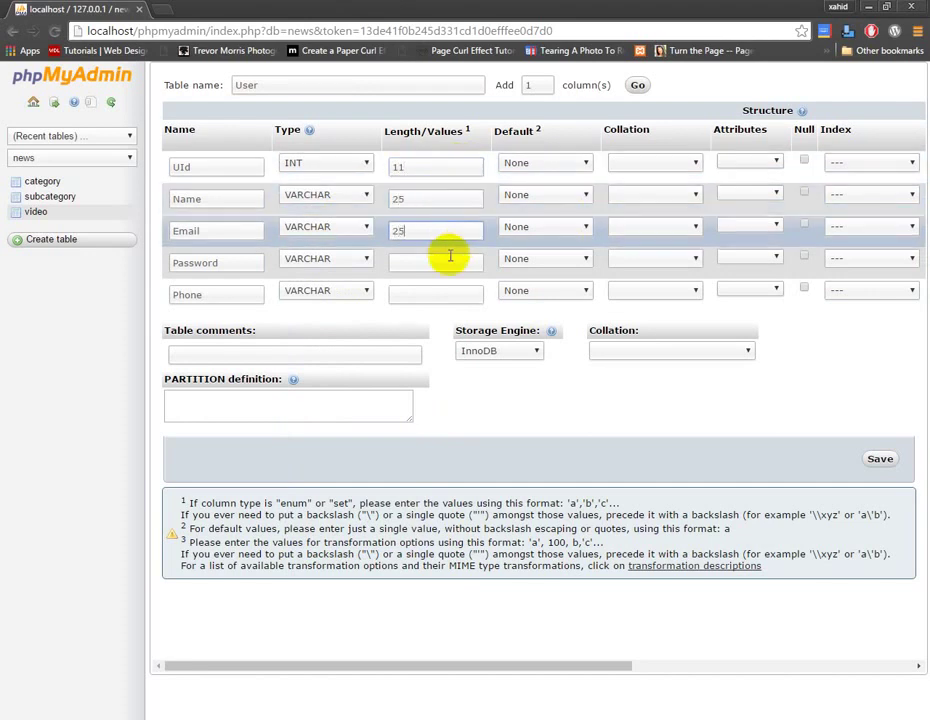
pyautogui.click(441, 264)
pyautogui.write('25')
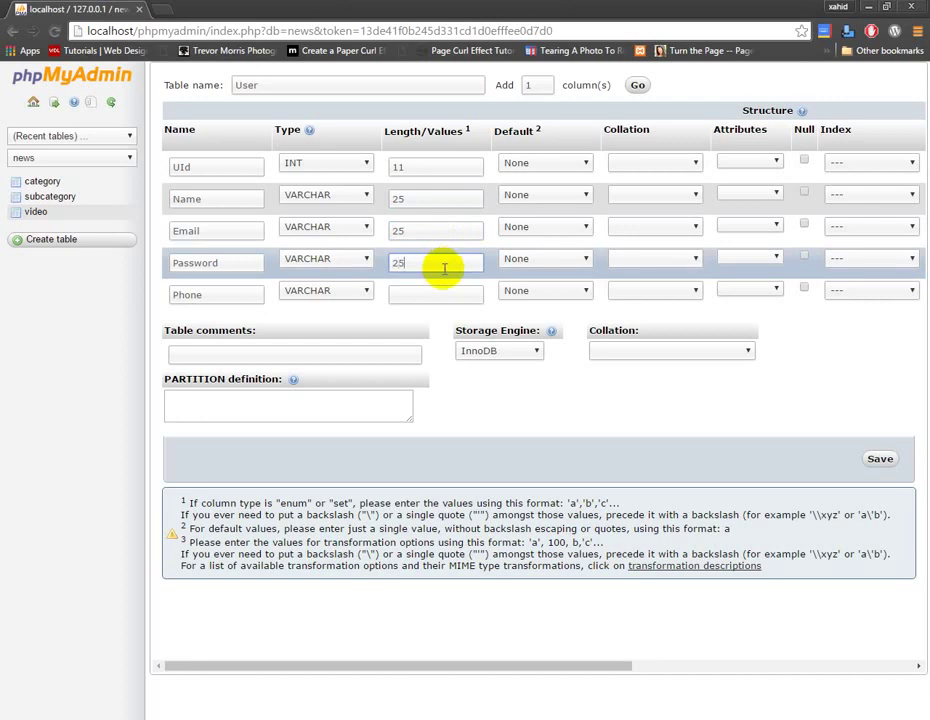
pyautogui.moveTo(415, 266); pyautogui.dragTo(335, 271)
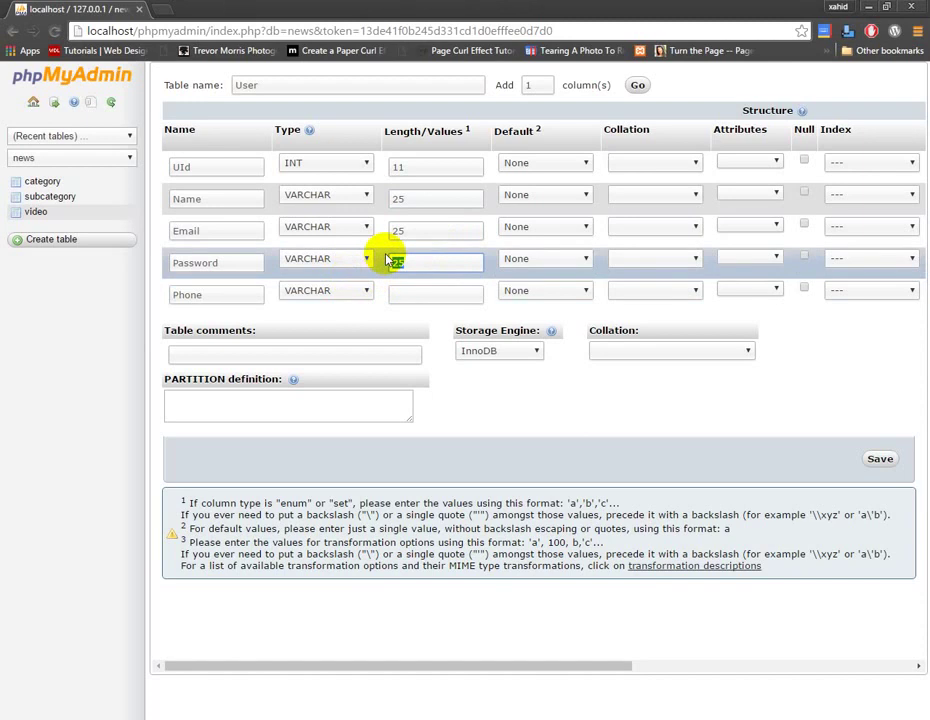
pyautogui.write('36')
pyautogui.click(438, 293)
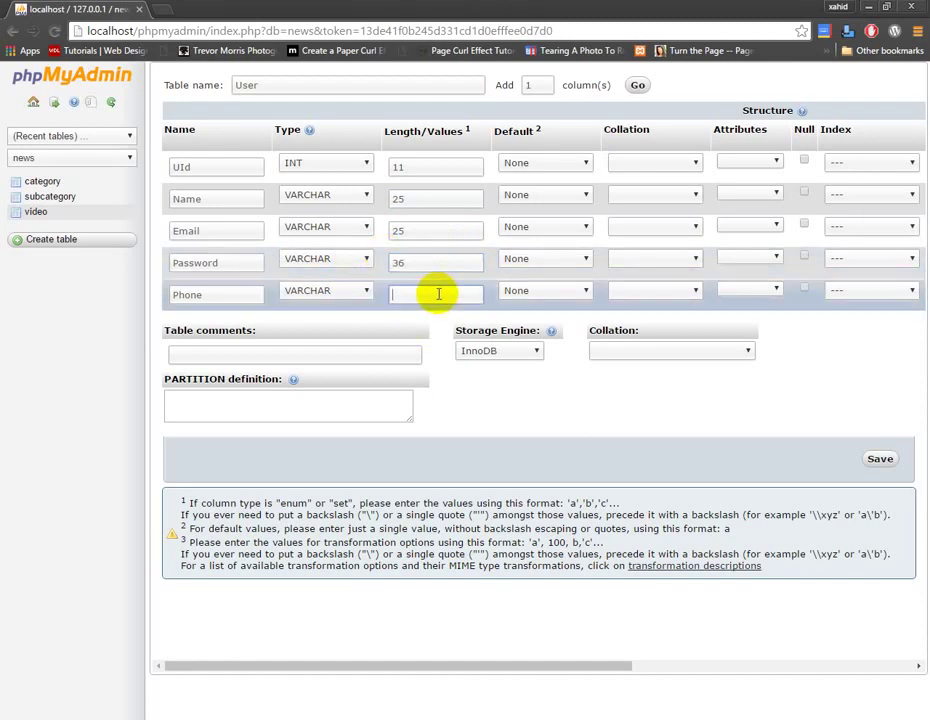
pyautogui.moveTo(430, 263); pyautogui.dragTo(282, 263)
pyautogui.write('40')
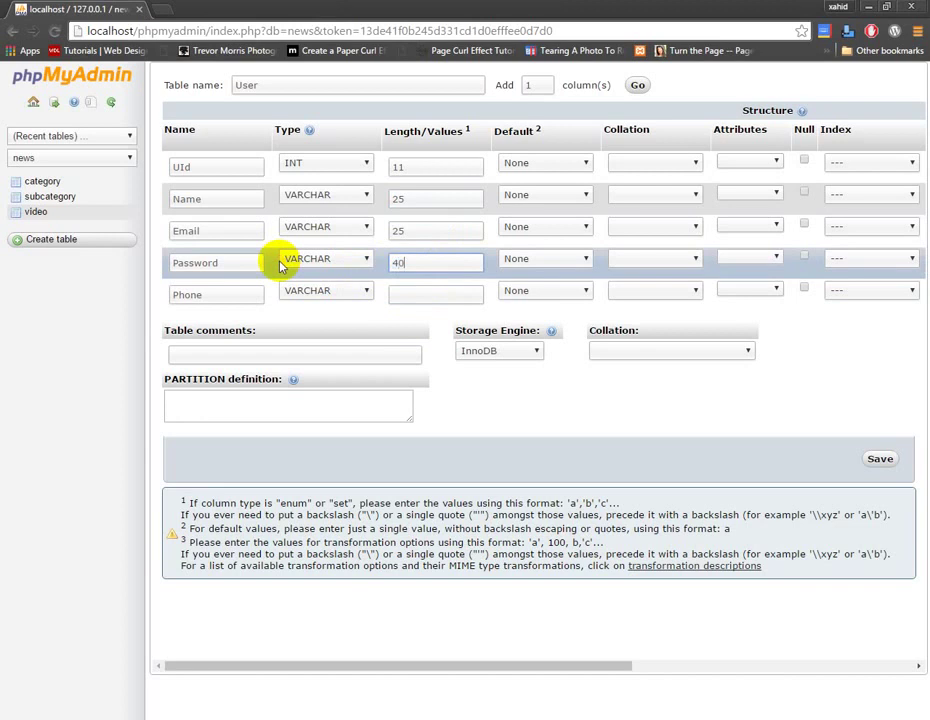
pyautogui.click(396, 294)
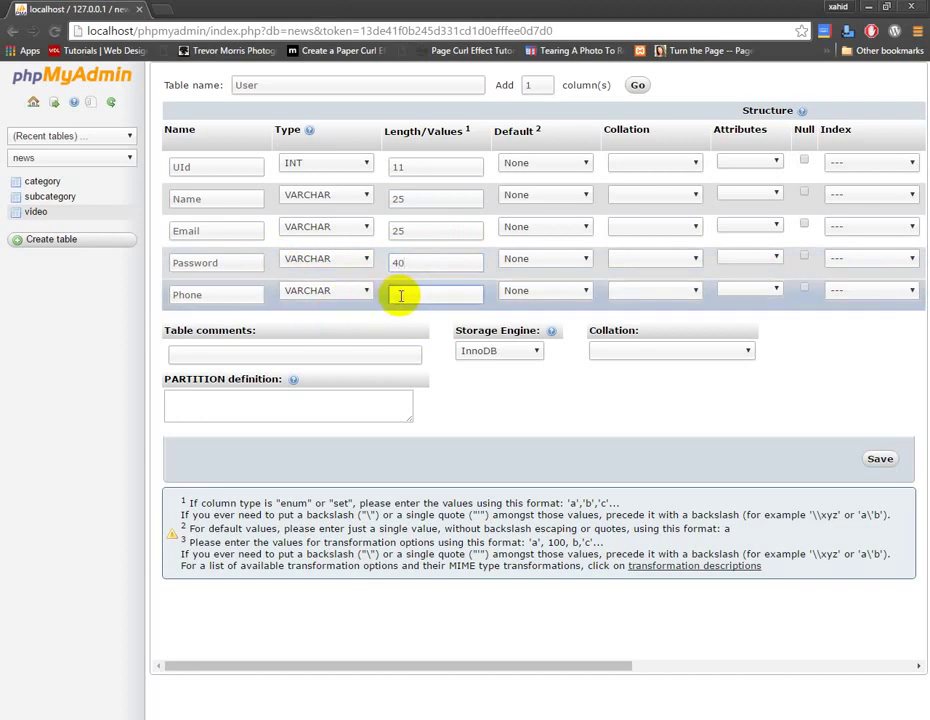
pyautogui.write('1')
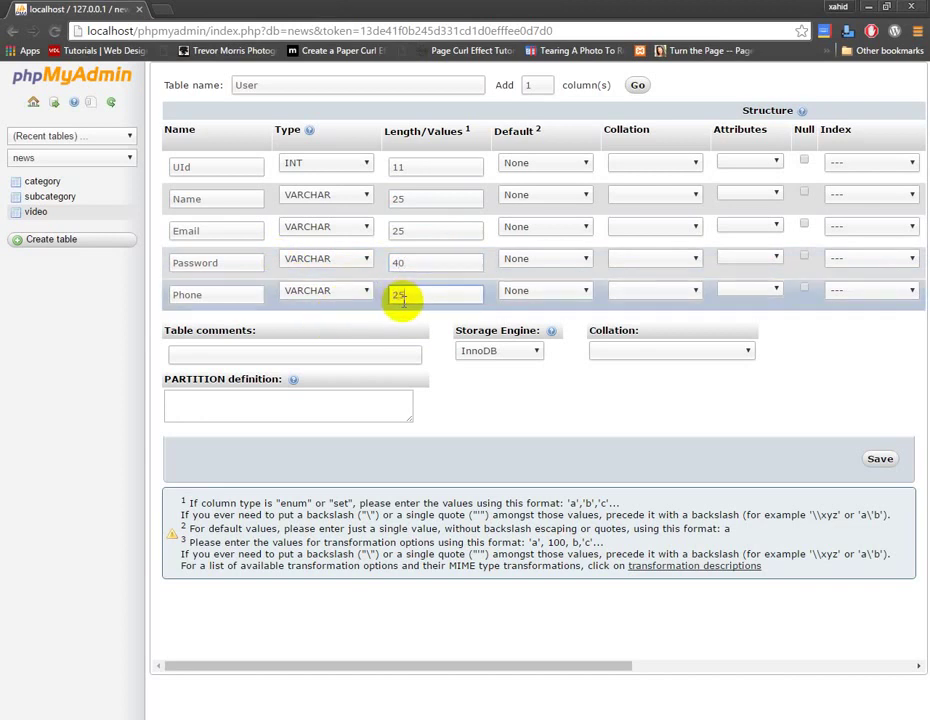
# Make UId auto-increment and save the User table.
pyautogui.click(628, 665)
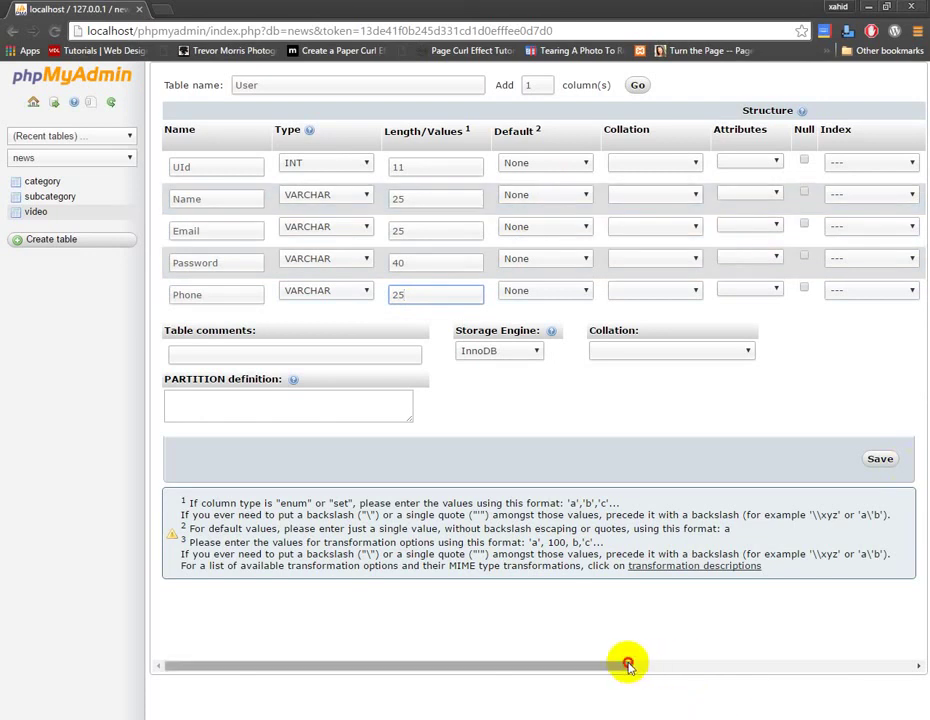
pyautogui.moveTo(628, 665); pyautogui.dragTo(710, 665)
pyautogui.click(802, 160)
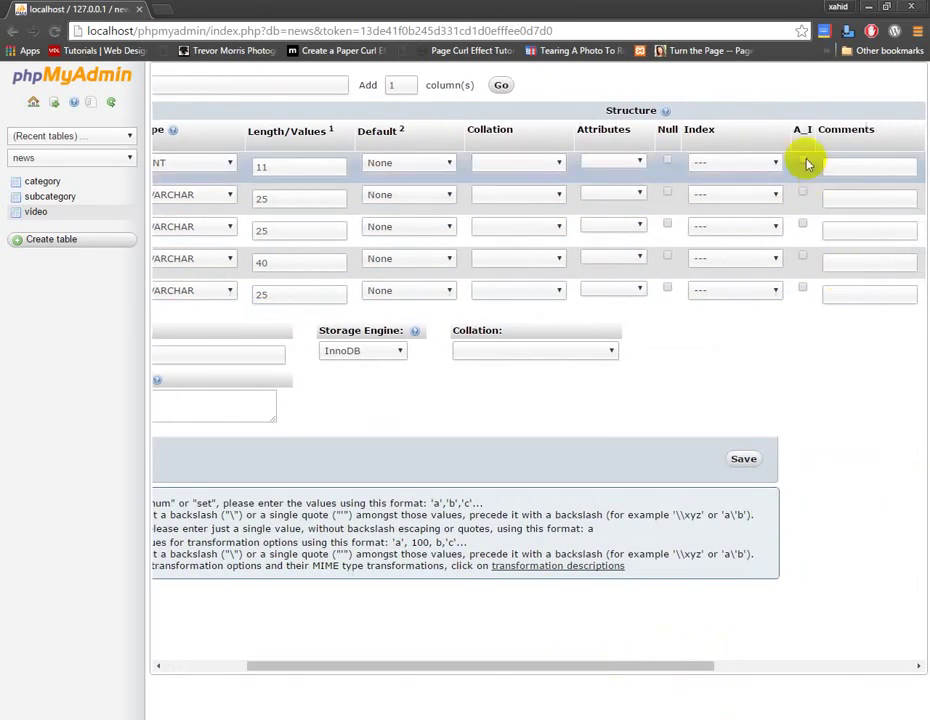
pyautogui.click(743, 459)
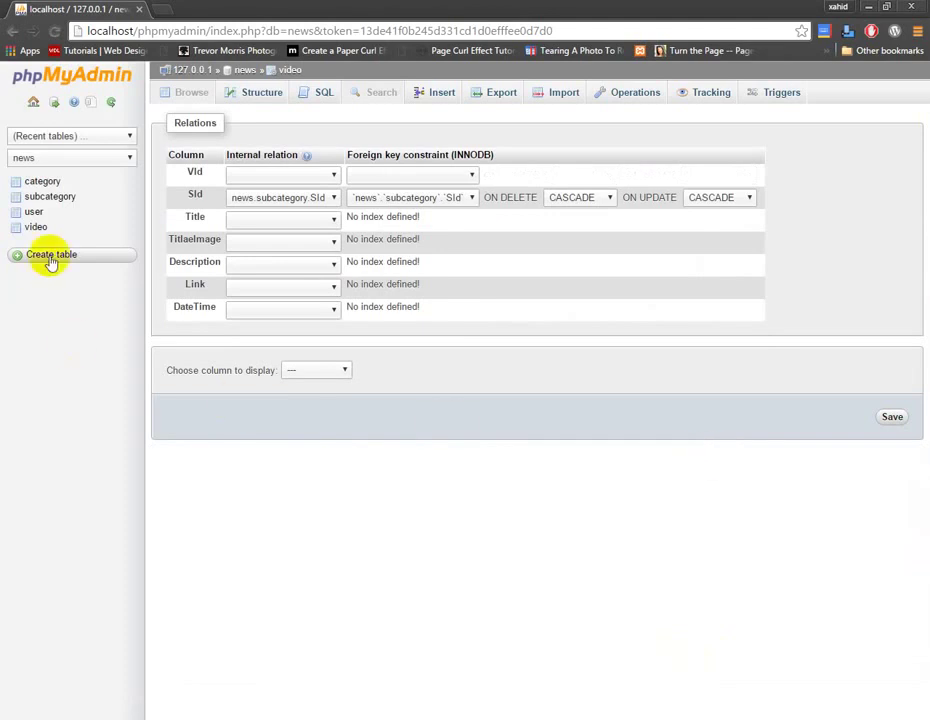
# Start a new table named 'Comments'.
pyautogui.click(63, 257)
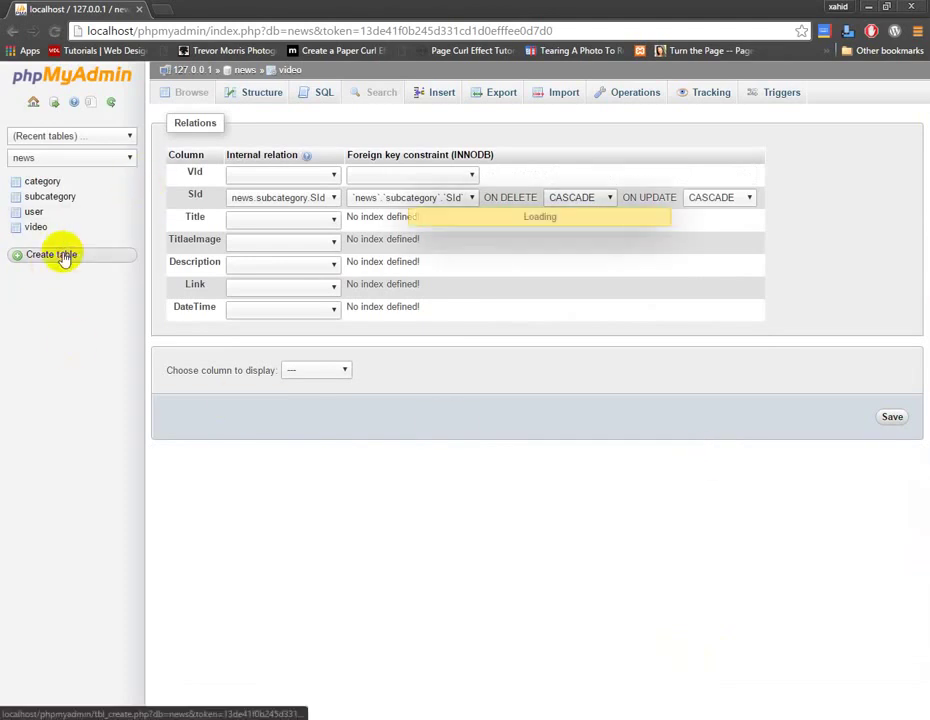
pyautogui.click(210, 163)
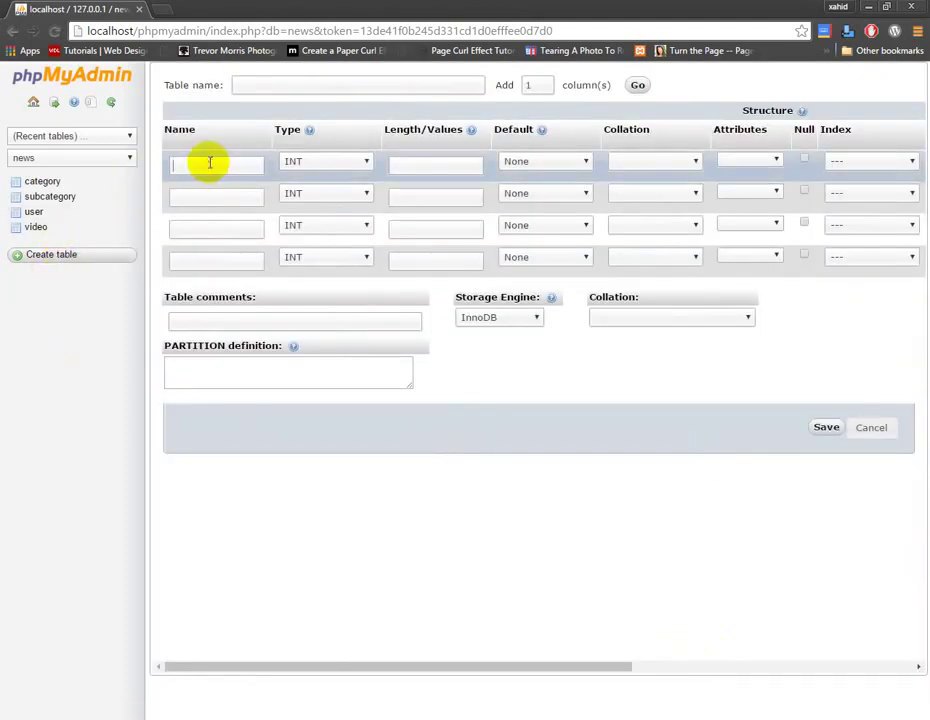
pyautogui.click(299, 82)
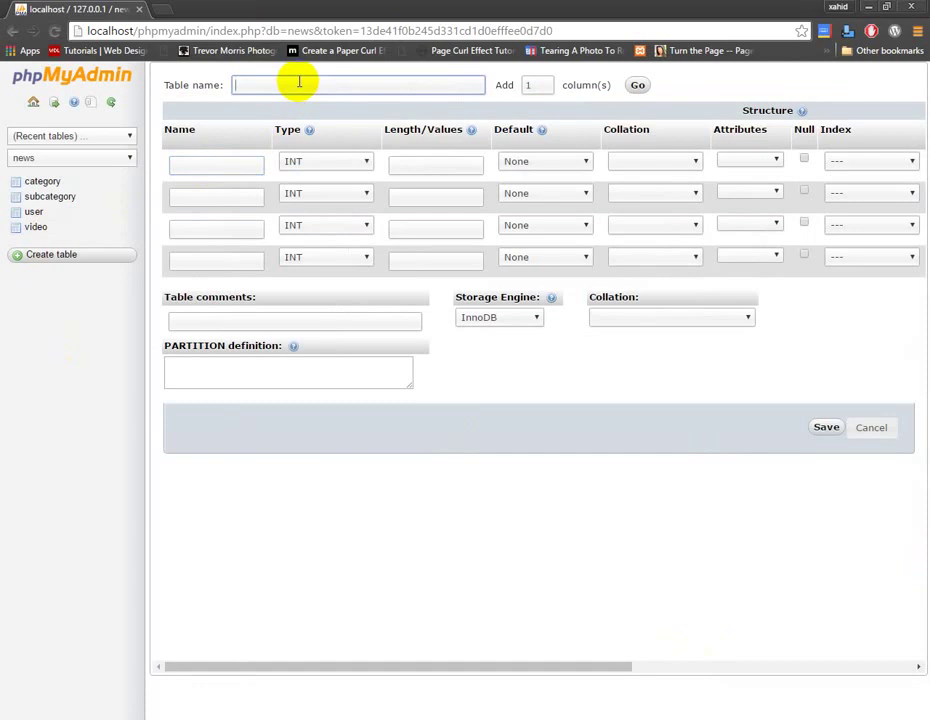
pyautogui.write('Comments')
# Name the first four columns Id, VId, UId and Status.
pyautogui.click(221, 156)
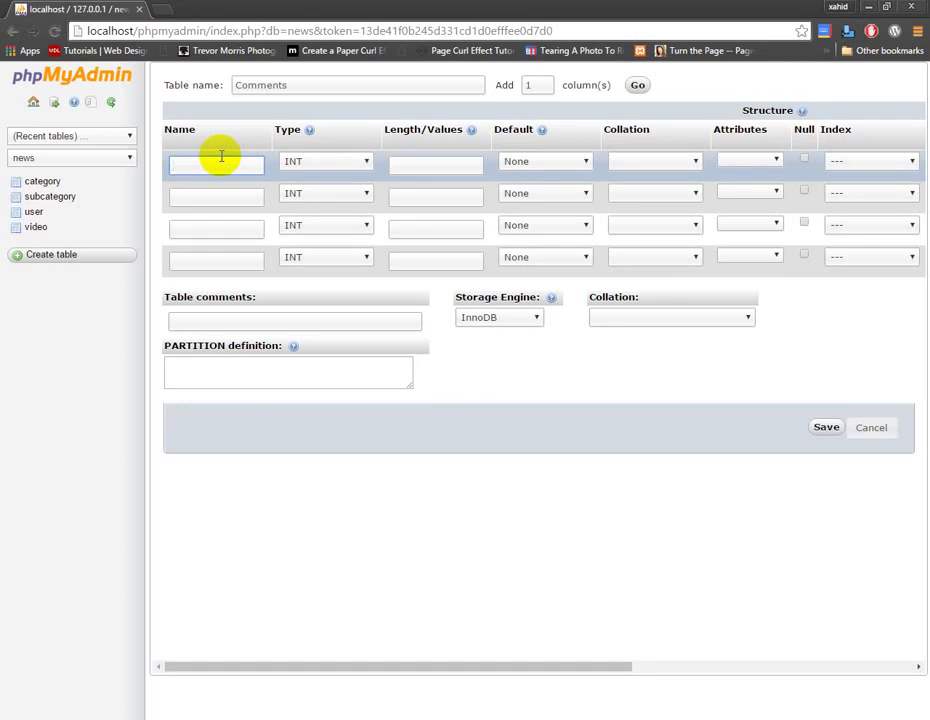
pyautogui.press('BackSpace')
pyautogui.write('Id')
pyautogui.click(228, 197)
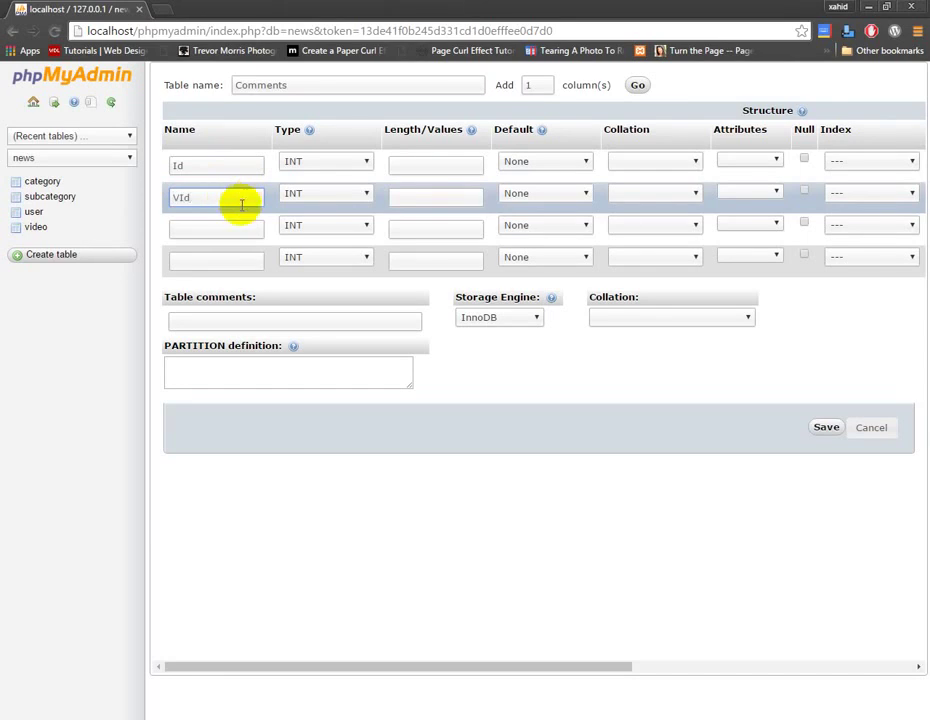
pyautogui.click(224, 225)
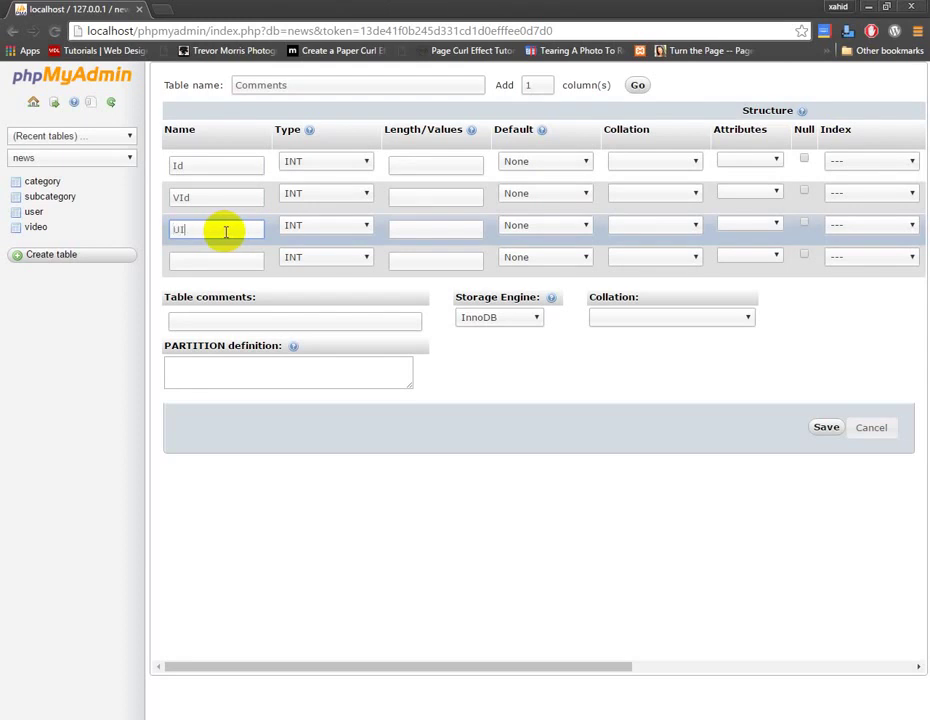
pyautogui.click(214, 261)
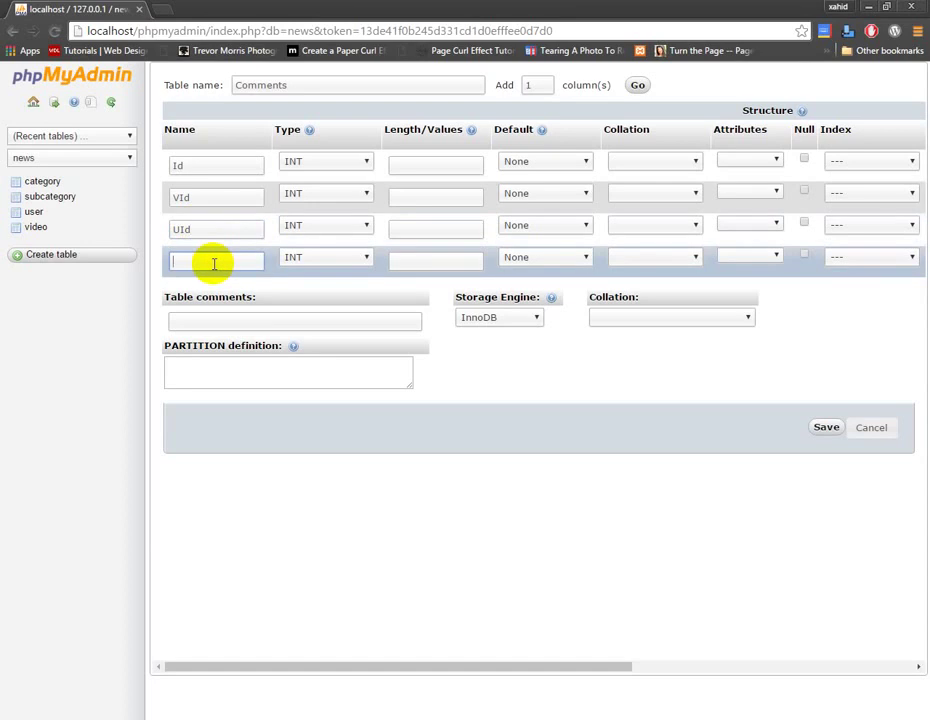
pyautogui.click(214, 263)
pyautogui.write('Status')
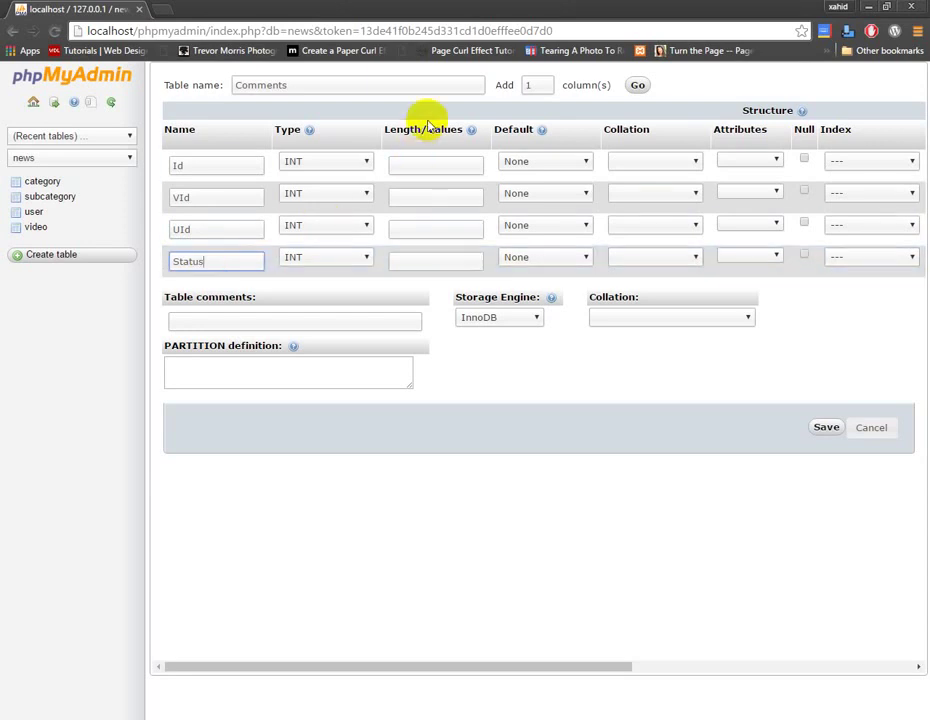
# Add a fifth column row and set the Status column's type to VARCHAR.
pyautogui.click(639, 86)
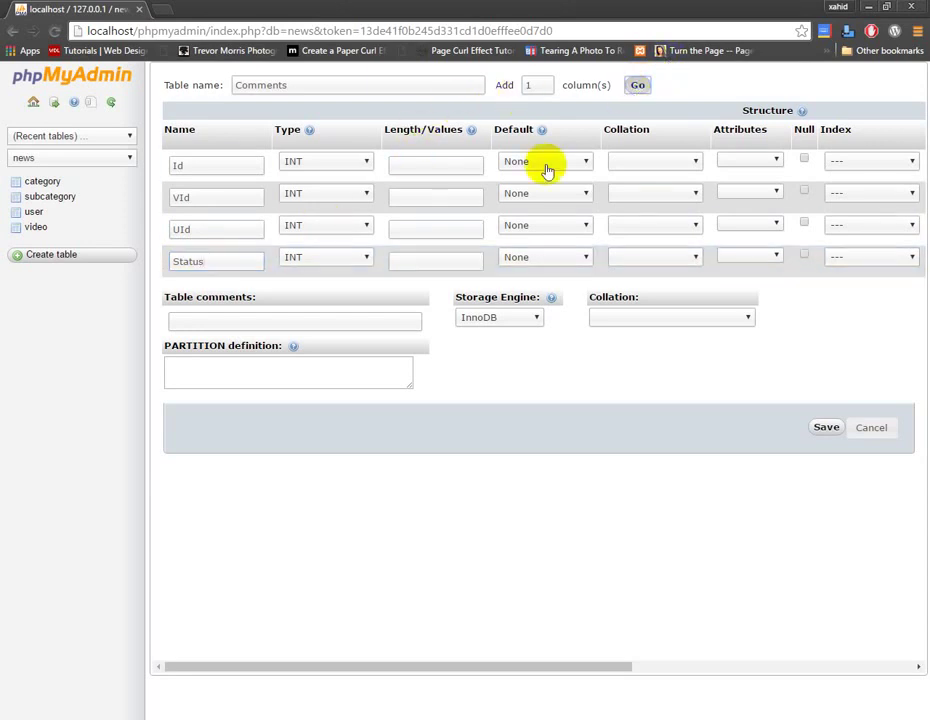
pyautogui.click(210, 296)
pyautogui.write('D')
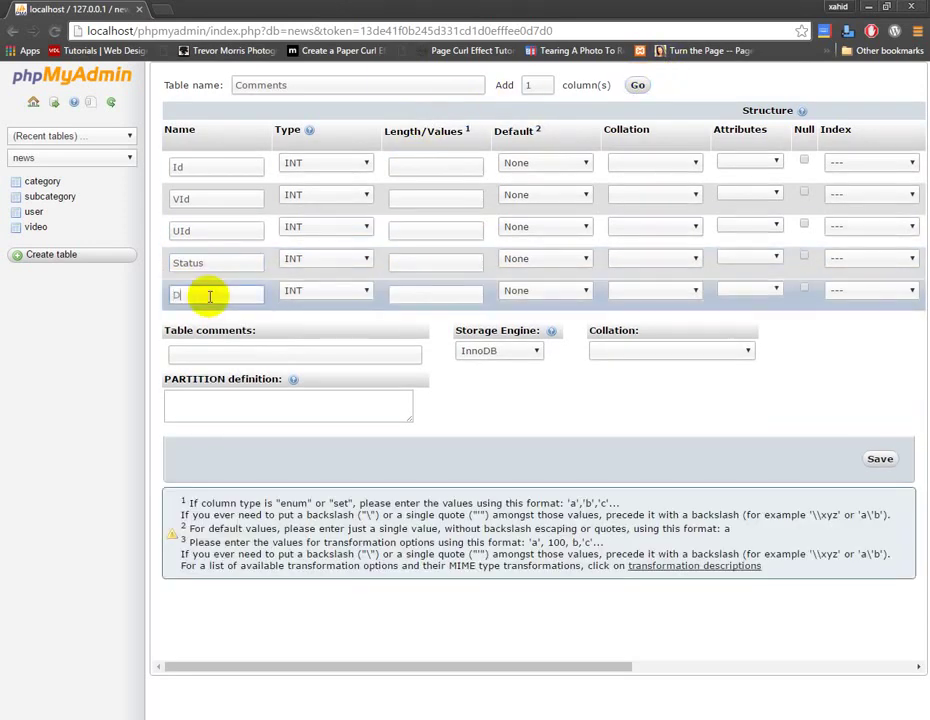
pyautogui.write('ateTime')
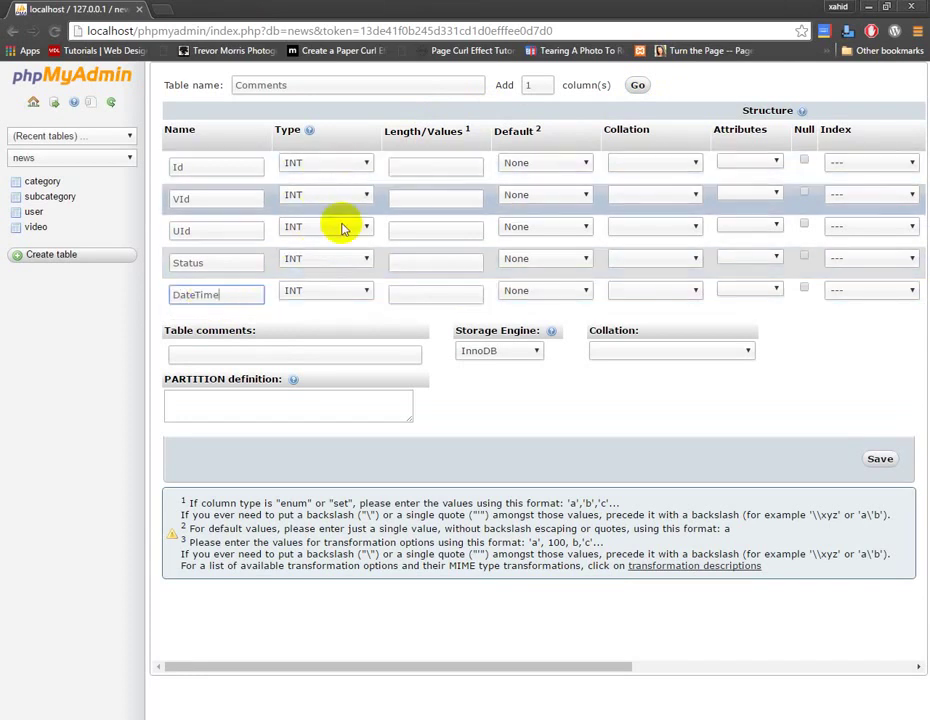
pyautogui.click(341, 260)
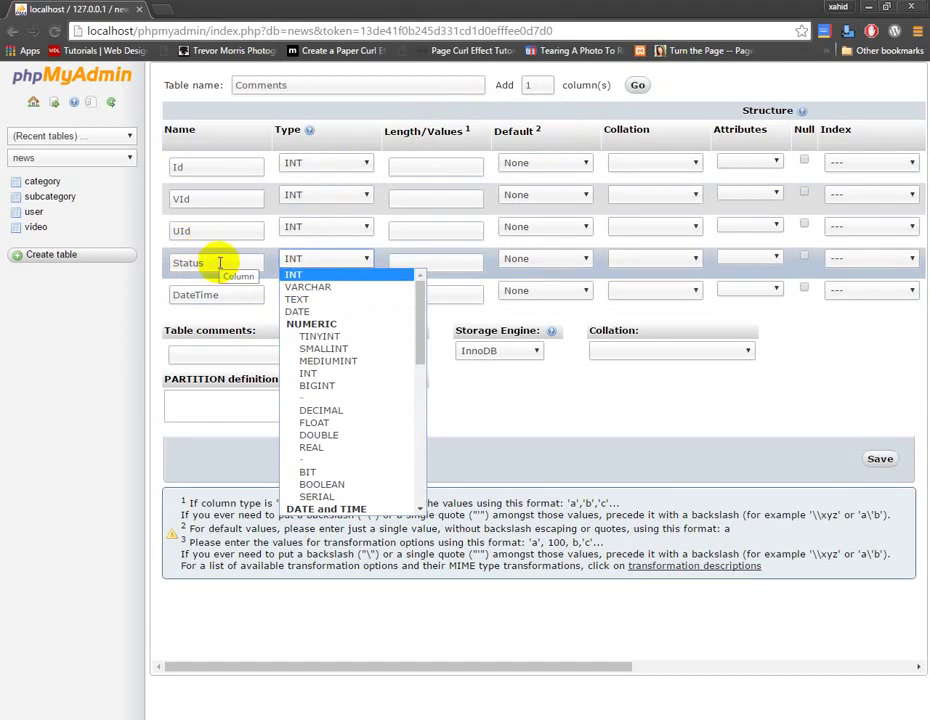
pyautogui.click(356, 288)
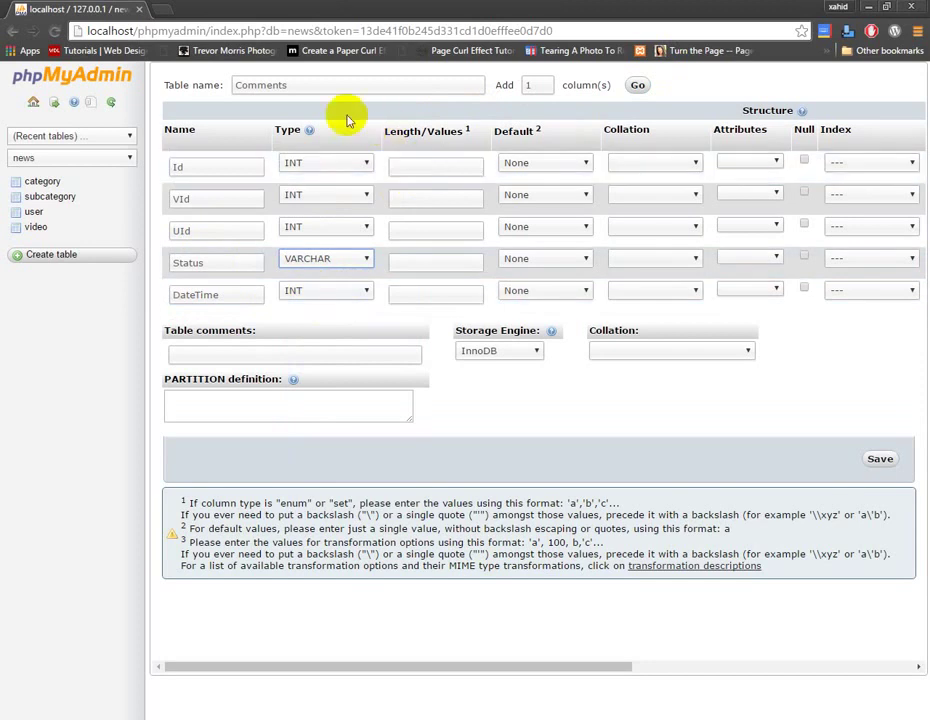
# Add a sixth row; make column 5 'Comment' (VARCHAR) and column 6 'DateTime' (TIMESTAMP).
pyautogui.click(638, 88)
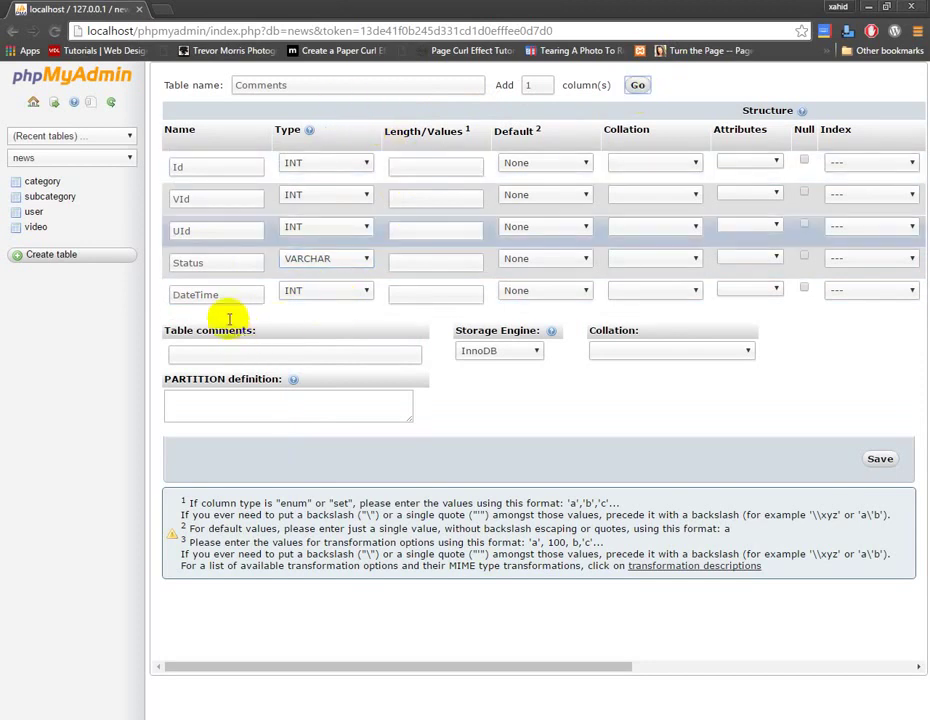
pyautogui.moveTo(238, 295); pyautogui.dragTo(125, 293)
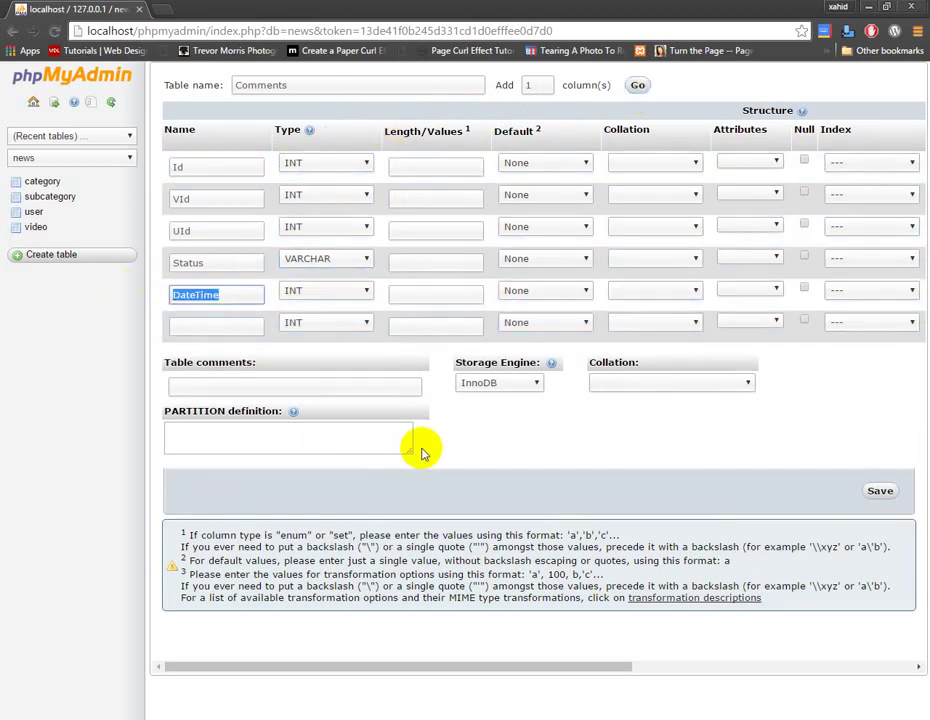
pyautogui.write('Comment')
pyautogui.click(235, 327)
pyautogui.write('D')
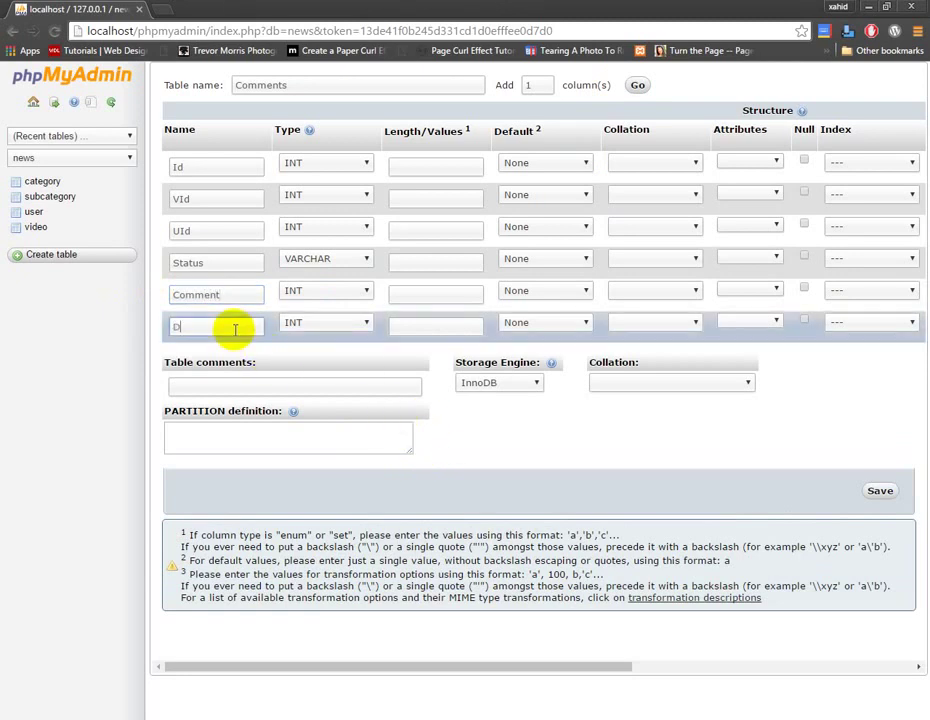
pyautogui.write('ateTime')
pyautogui.click(318, 323)
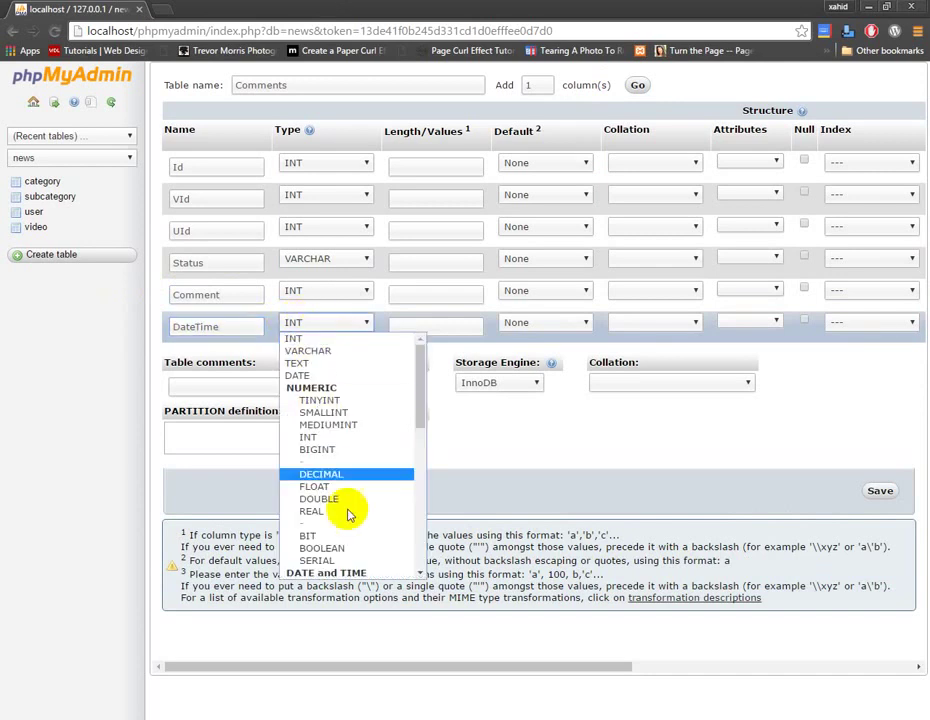
pyautogui.scroll(-4, 355, 570)
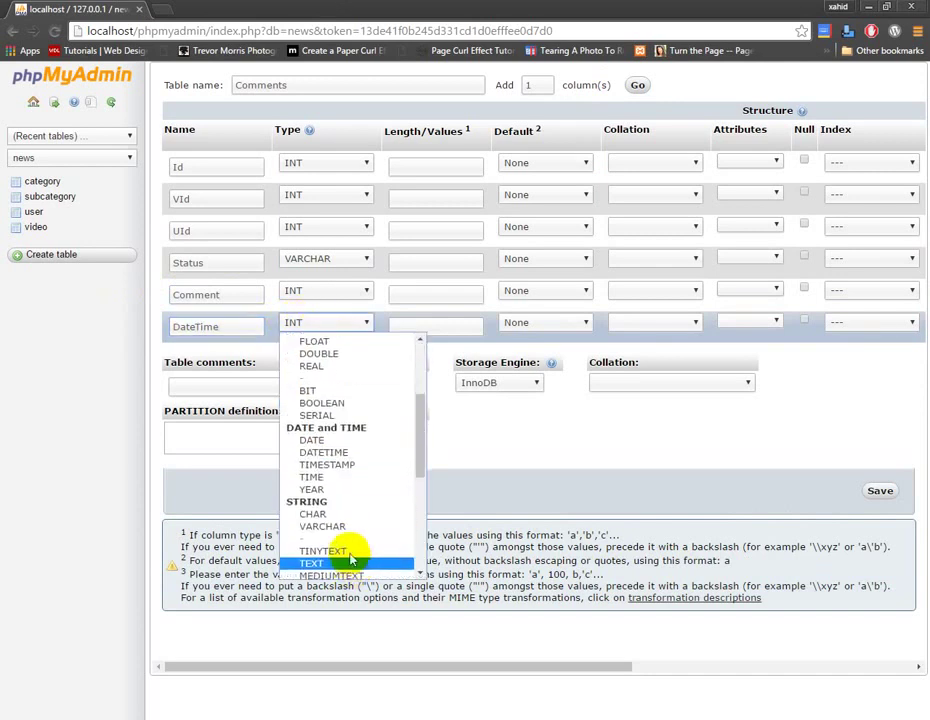
pyautogui.click(349, 467)
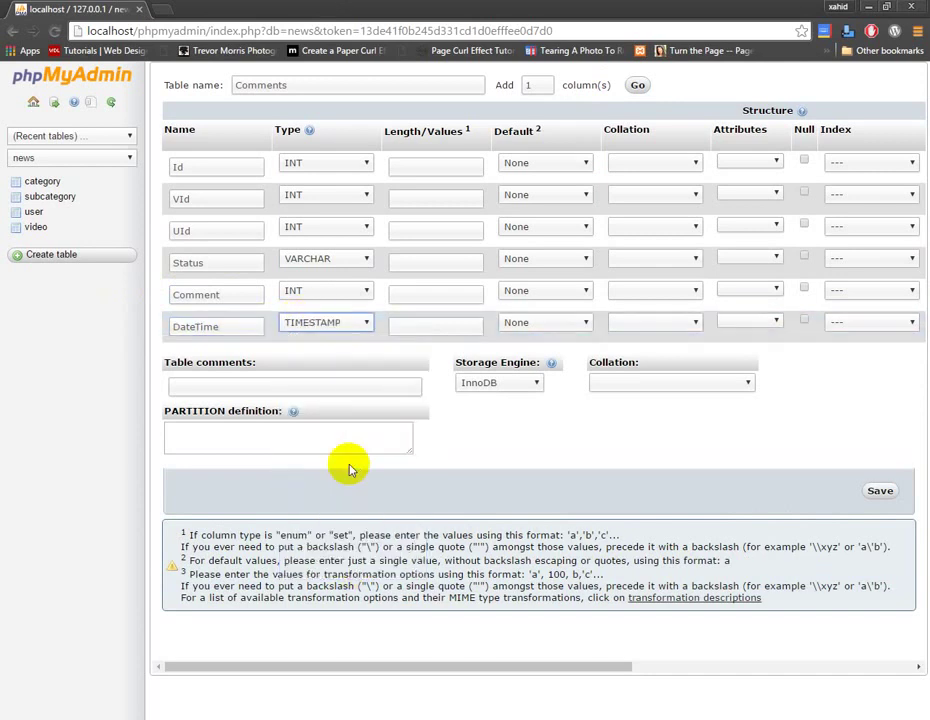
pyautogui.click(357, 296)
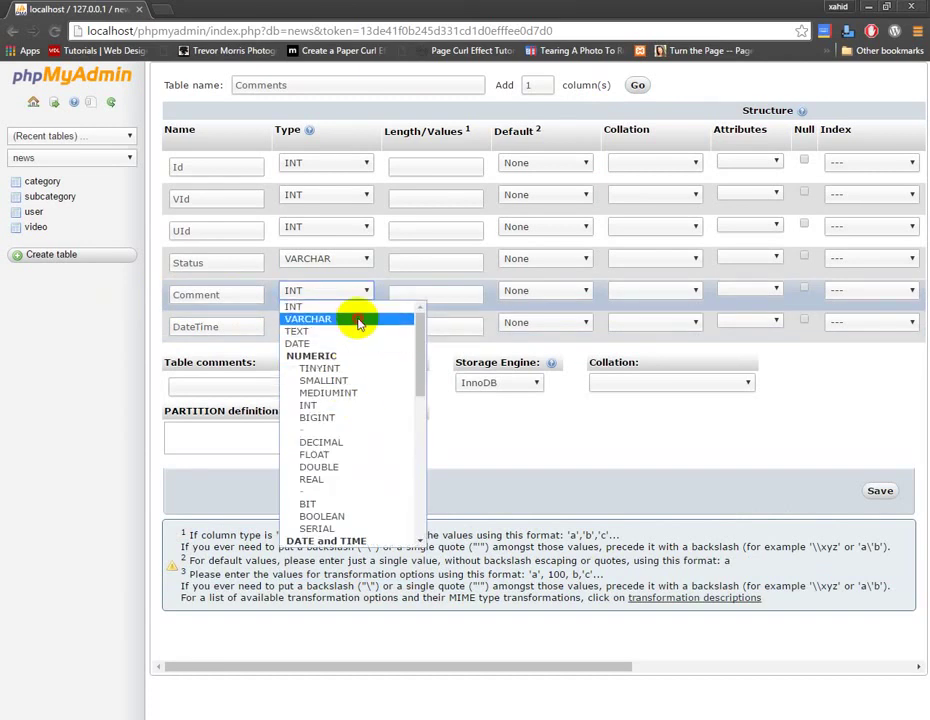
pyautogui.click(357, 320)
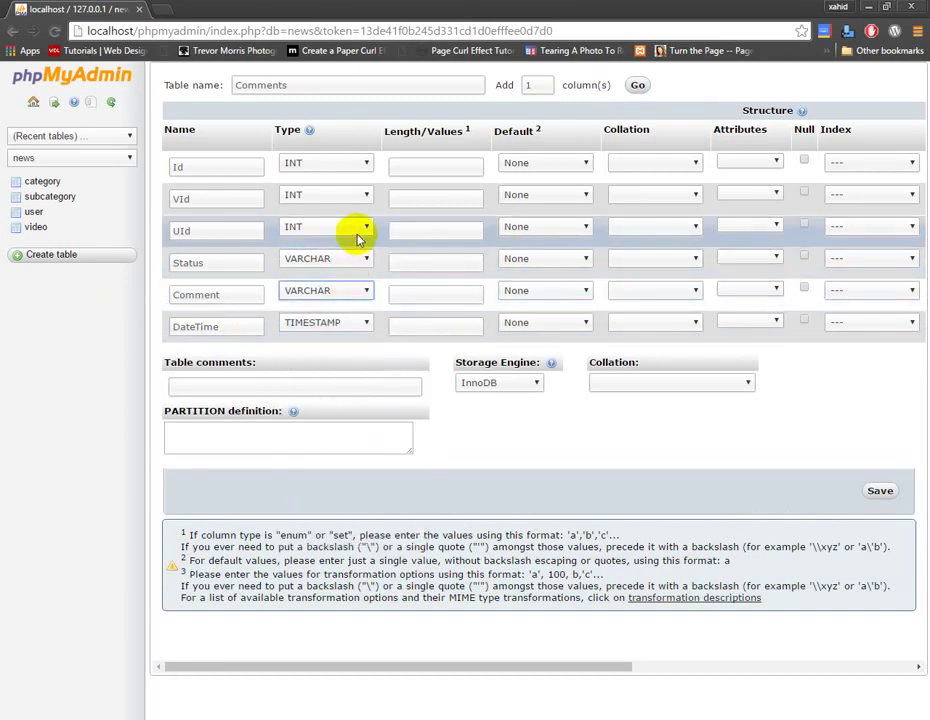
# Set column lengths: Id, VId, UId 11, Status 25, Comment 500.
pyautogui.click(424, 170)
pyautogui.write('11')
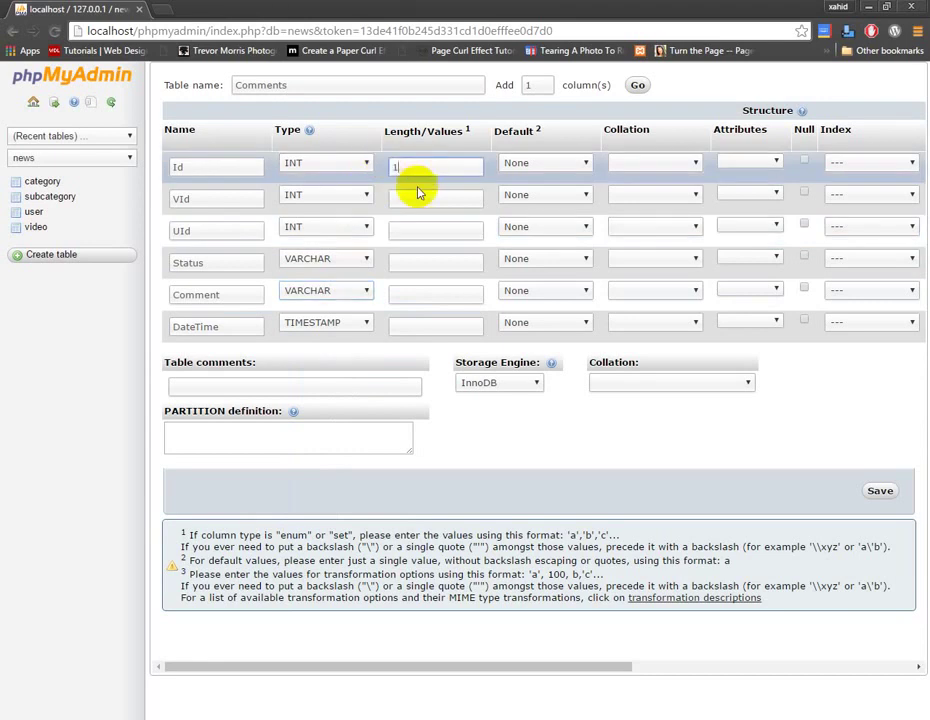
pyautogui.click(413, 205)
pyautogui.write('11')
pyautogui.click(407, 232)
pyautogui.write('11')
pyautogui.click(413, 261)
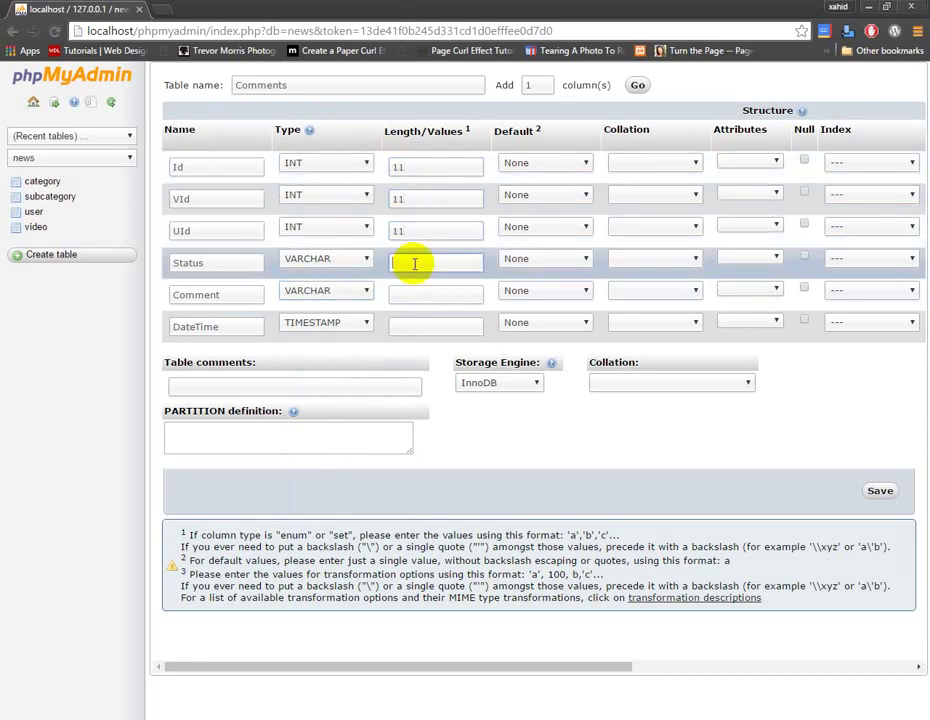
pyautogui.write('25')
pyautogui.click(417, 291)
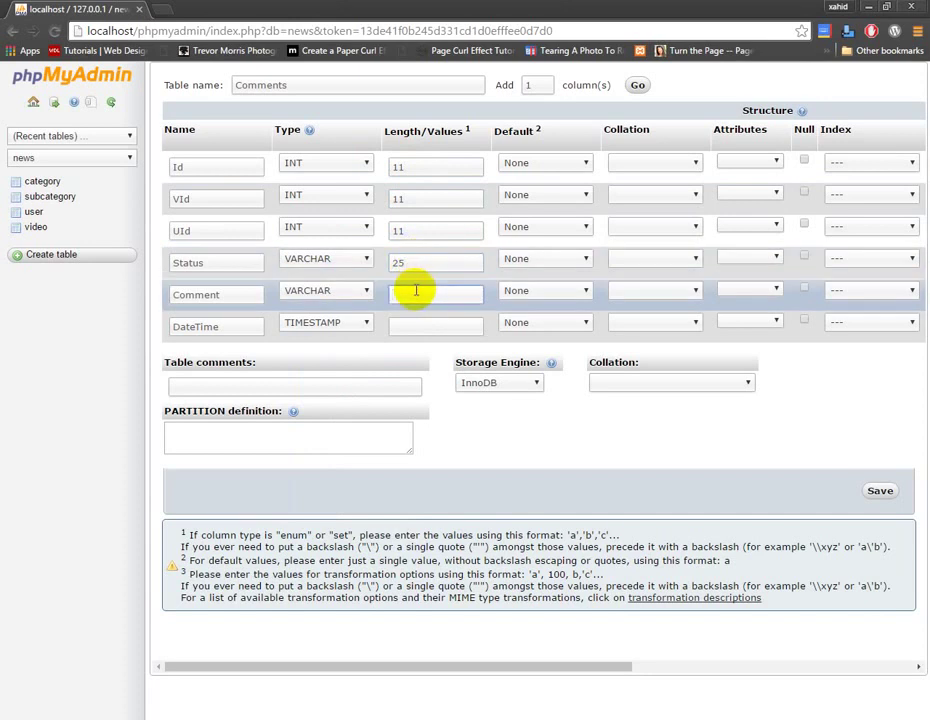
pyautogui.write('500')
pyautogui.click(417, 322)
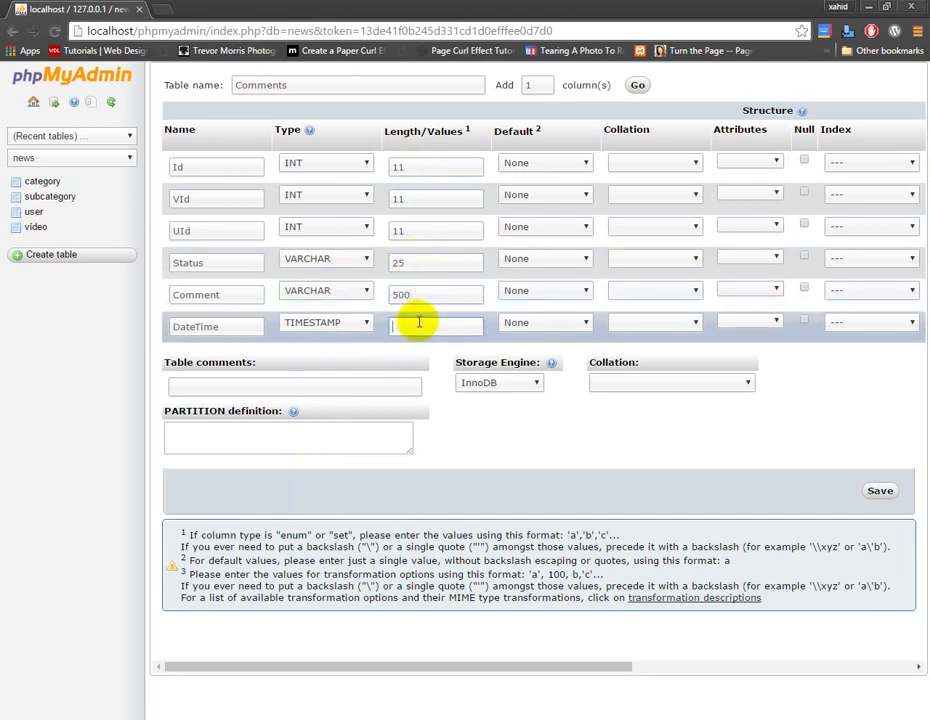
pyautogui.moveTo(533, 670); pyautogui.dragTo(652, 656)
# Make Id auto-increment, give VId and UId an INDEX, and save the comments table.
pyautogui.click(739, 160)
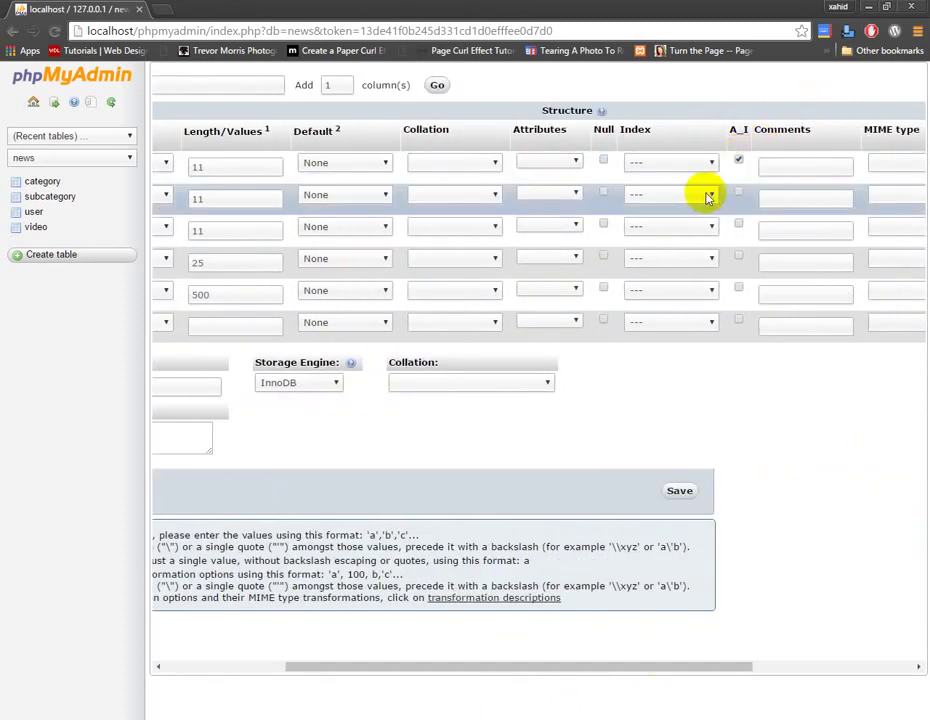
pyautogui.click(709, 194)
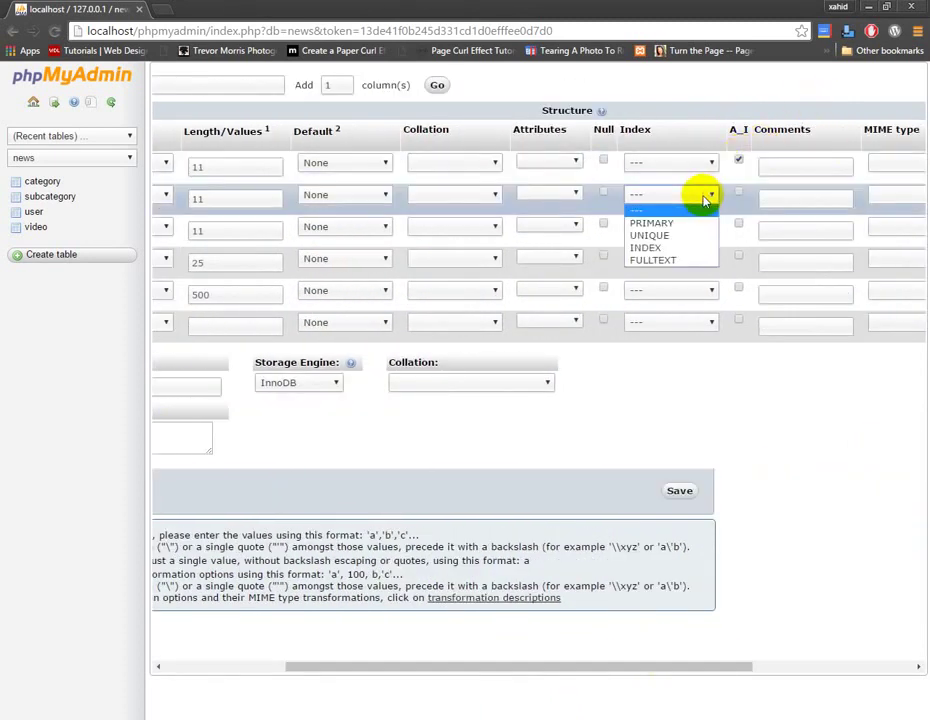
pyautogui.click(700, 248)
pyautogui.moveTo(531, 667); pyautogui.dragTo(332, 668)
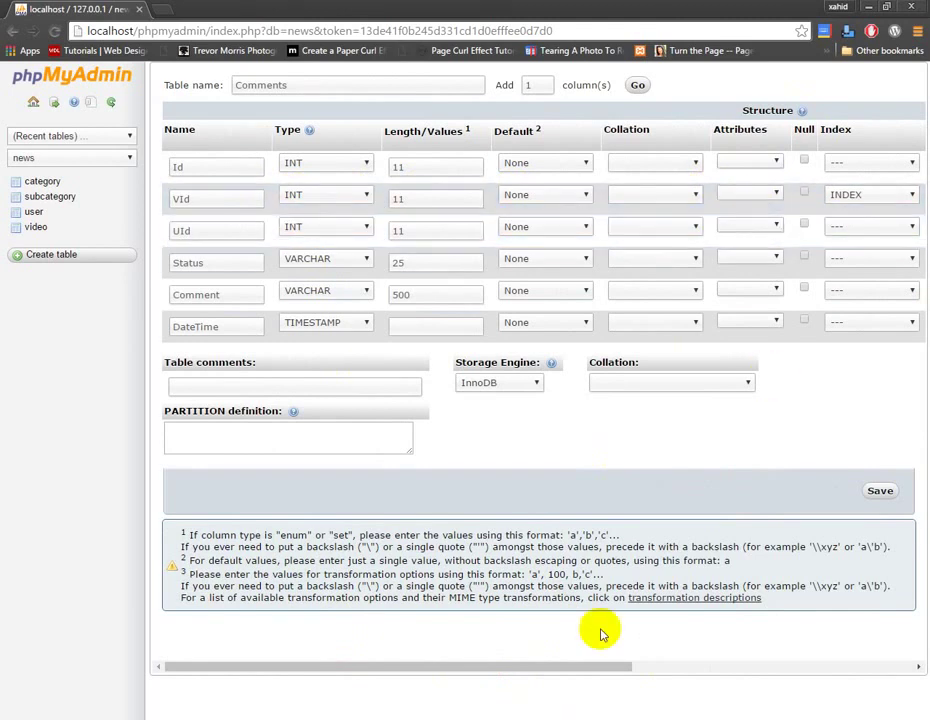
pyautogui.click(670, 670)
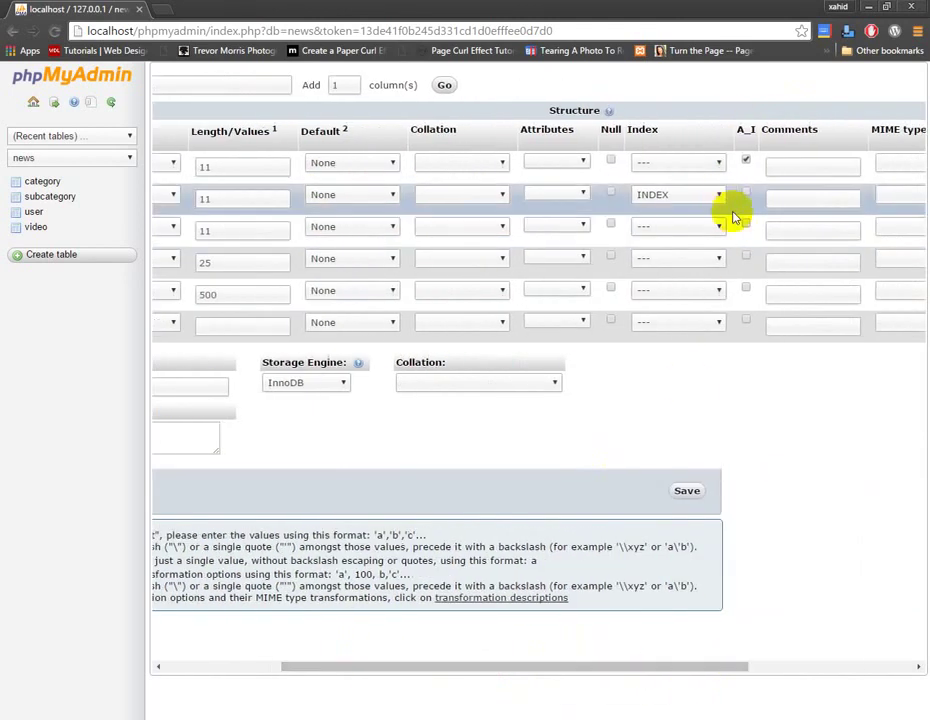
pyautogui.click(720, 227)
pyautogui.click(711, 283)
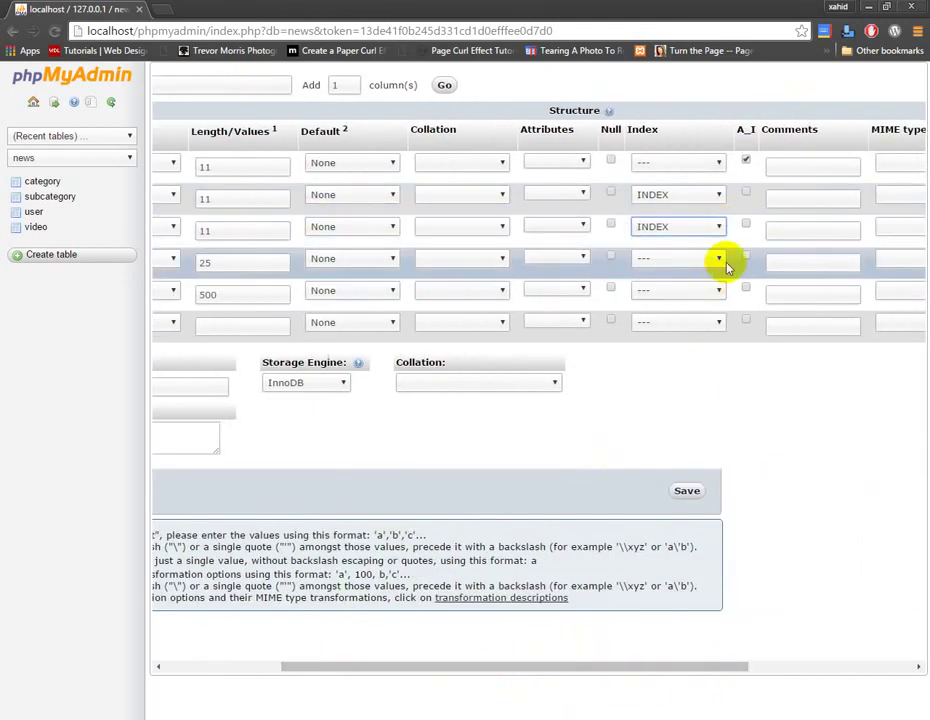
pyautogui.click(688, 492)
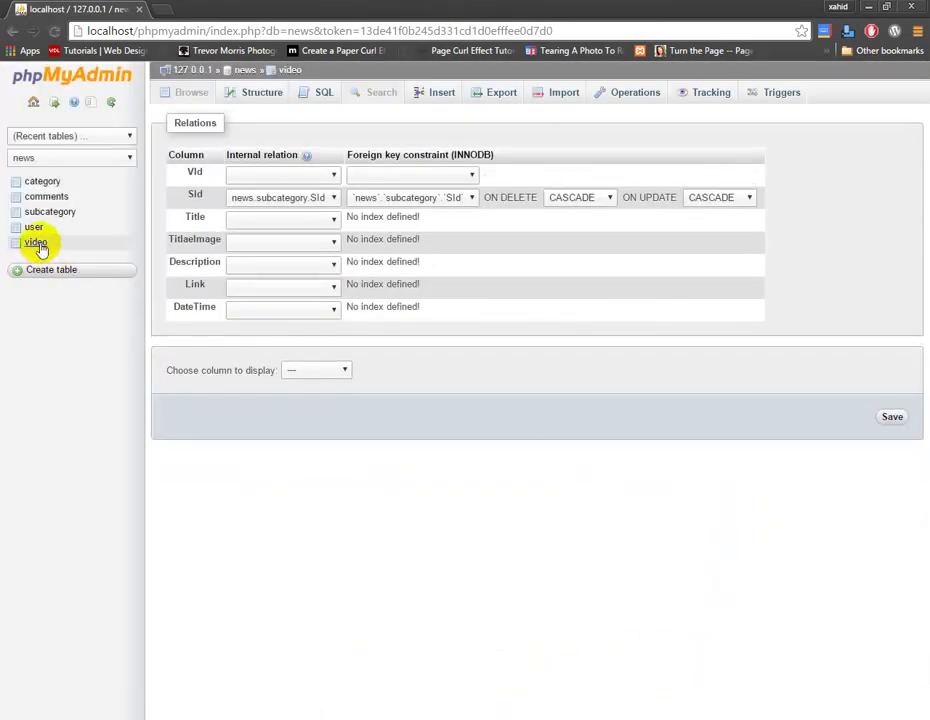
# In the comments table's relation view, set VId's internal relation to news.video.VId.
pyautogui.click(46, 197)
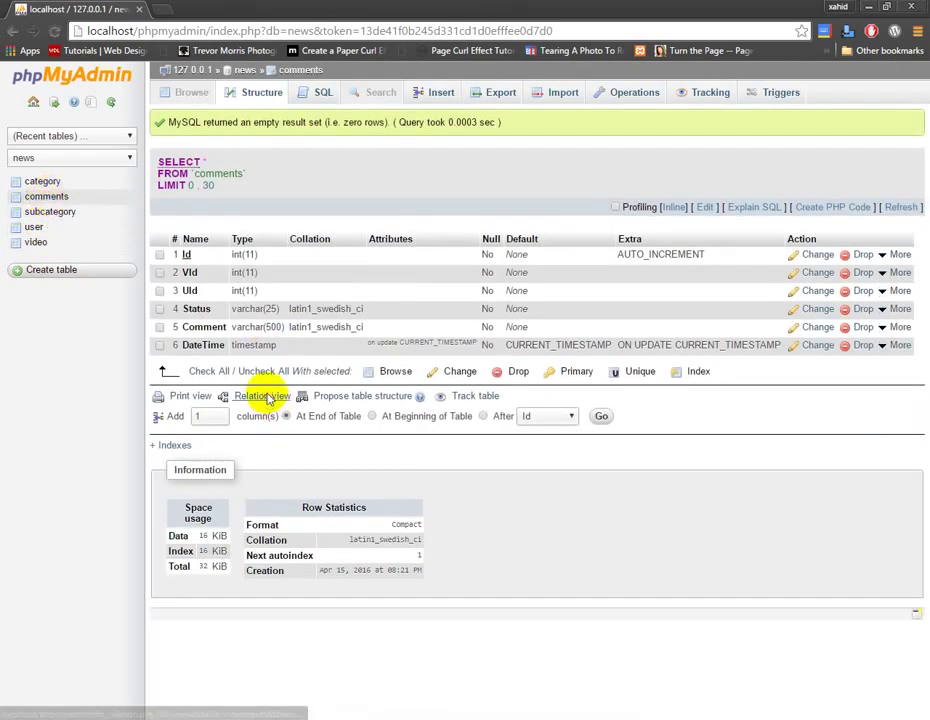
pyautogui.click(264, 397)
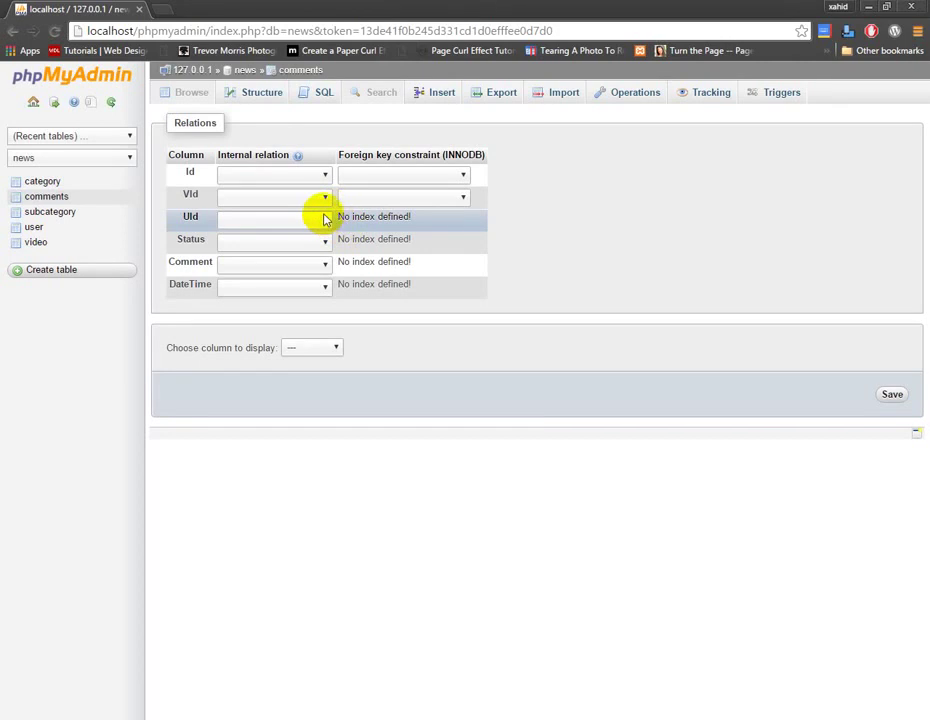
pyautogui.click(325, 197)
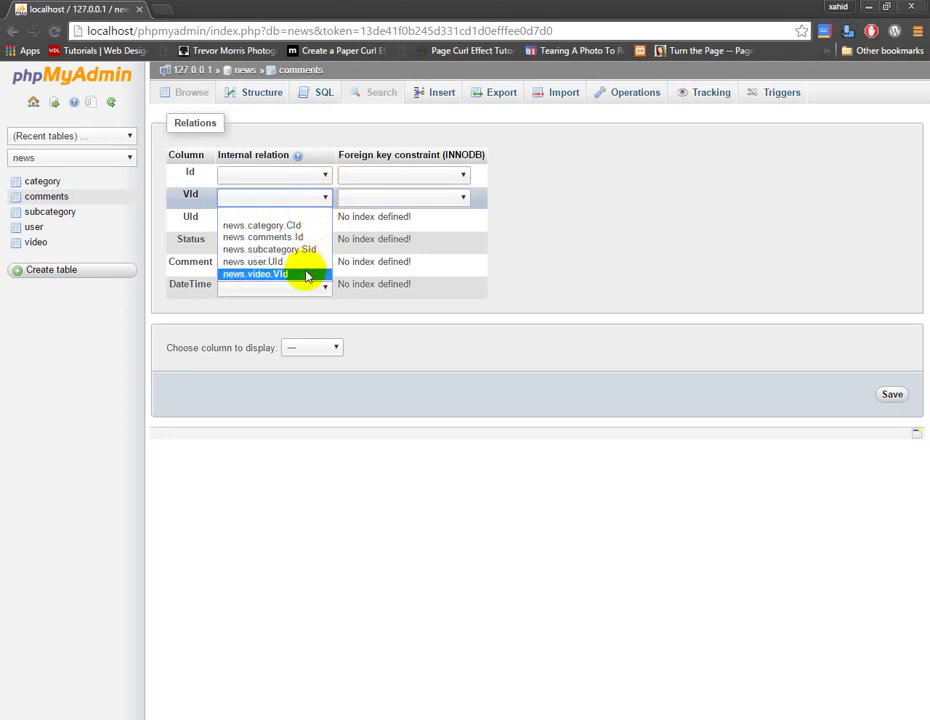
pyautogui.click(306, 275)
# Make VId a foreign key to video.VId with CASCADE on delete and update, and save.
pyautogui.click(428, 196)
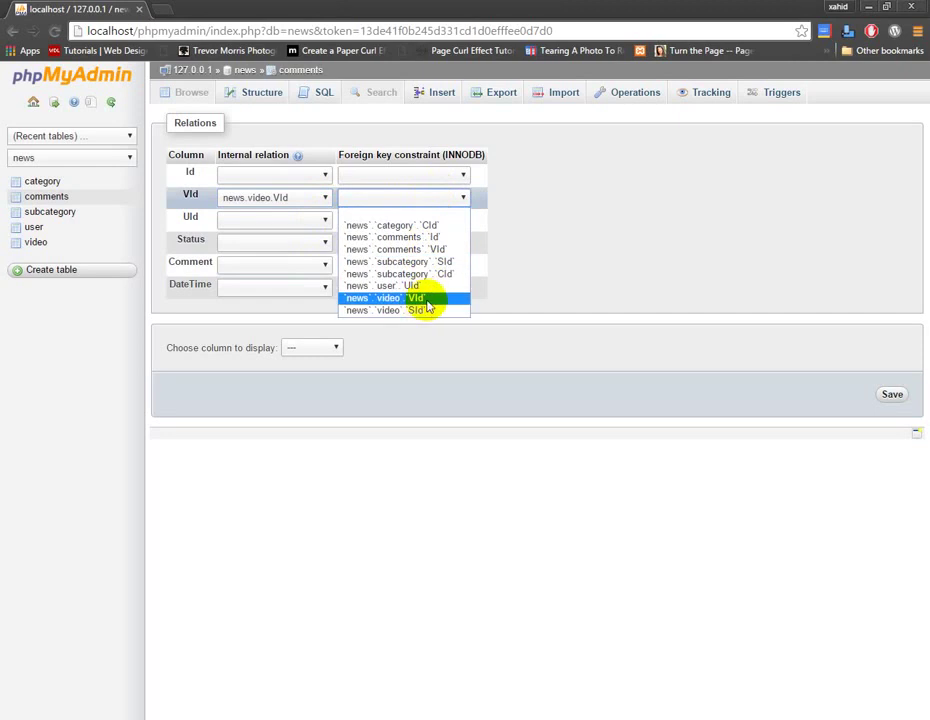
pyautogui.click(425, 299)
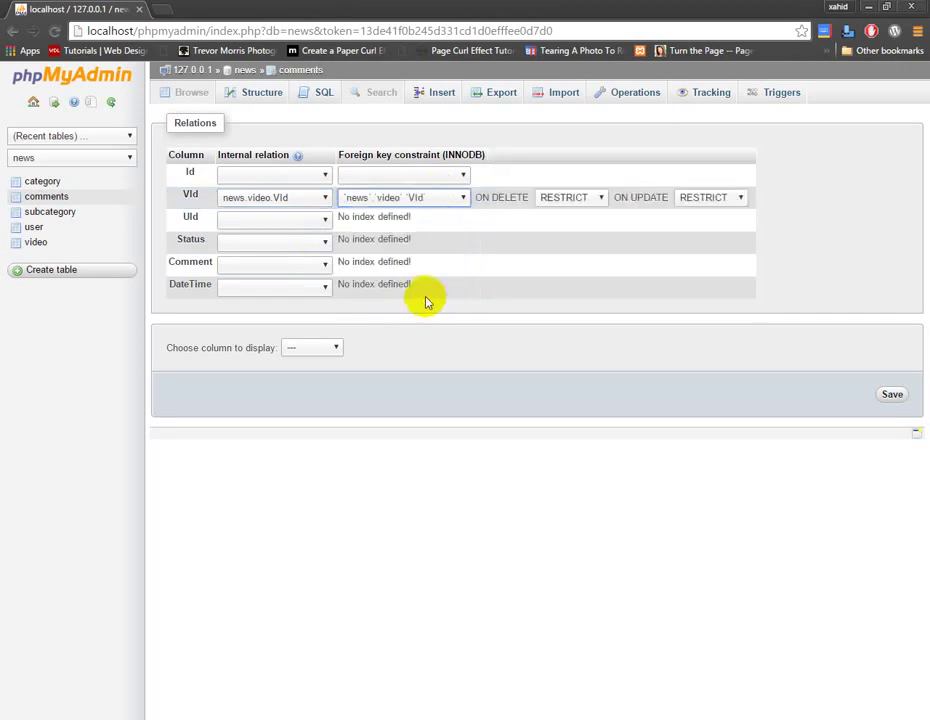
pyautogui.click(563, 200)
pyautogui.click(563, 213)
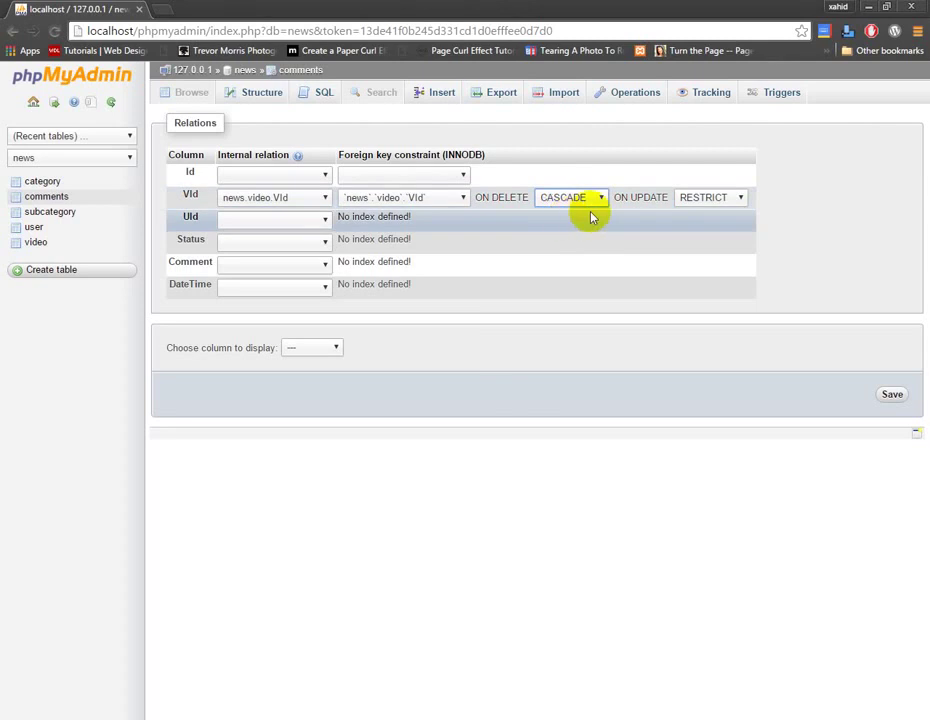
pyautogui.click(691, 200)
pyautogui.click(705, 211)
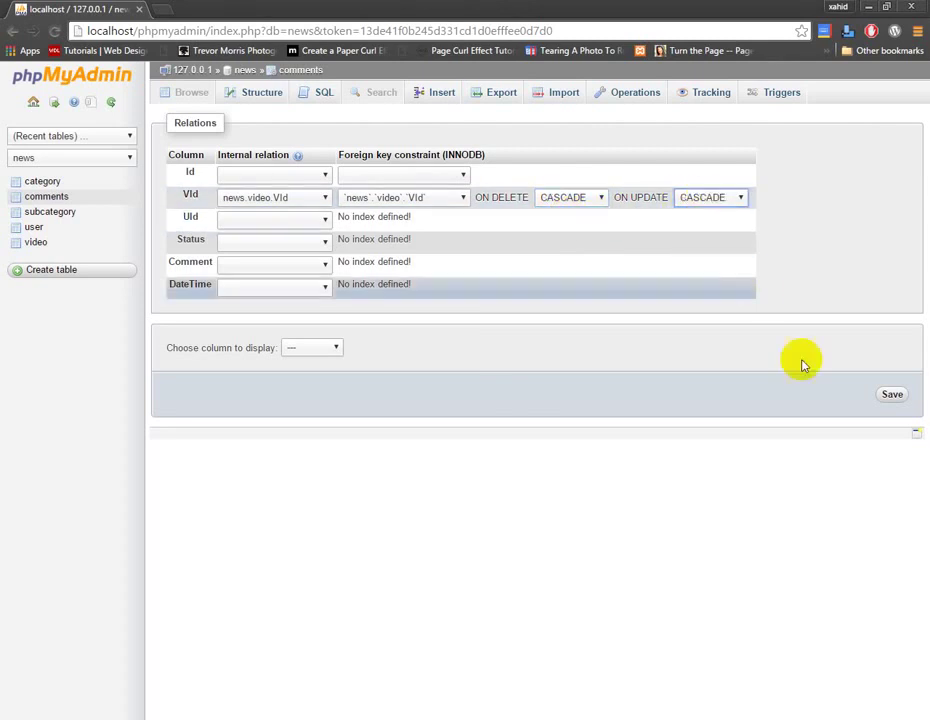
pyautogui.click(892, 395)
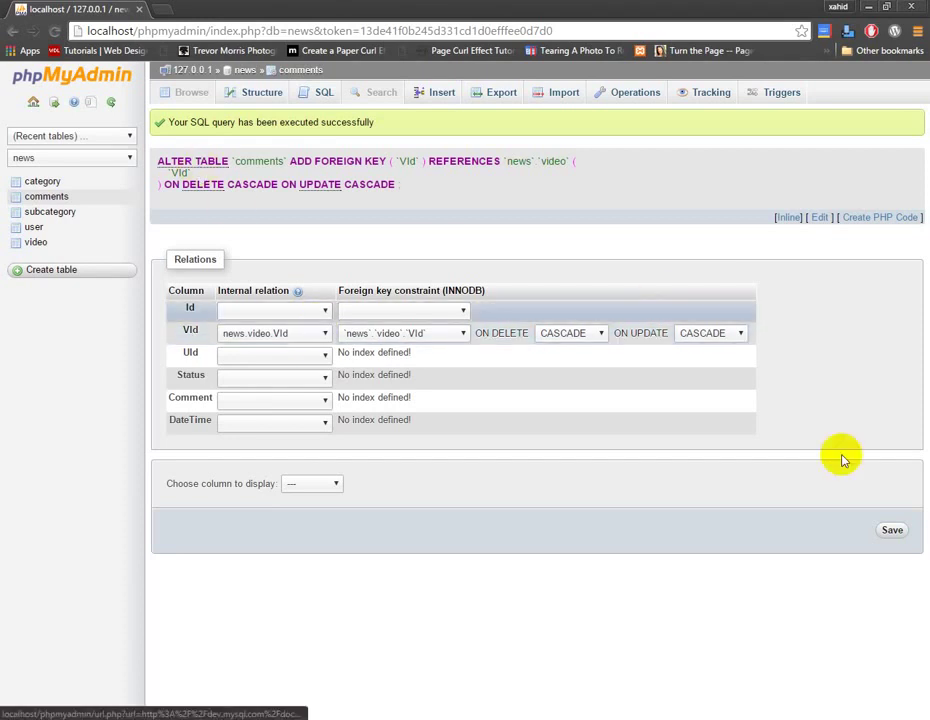
pyautogui.click(894, 532)
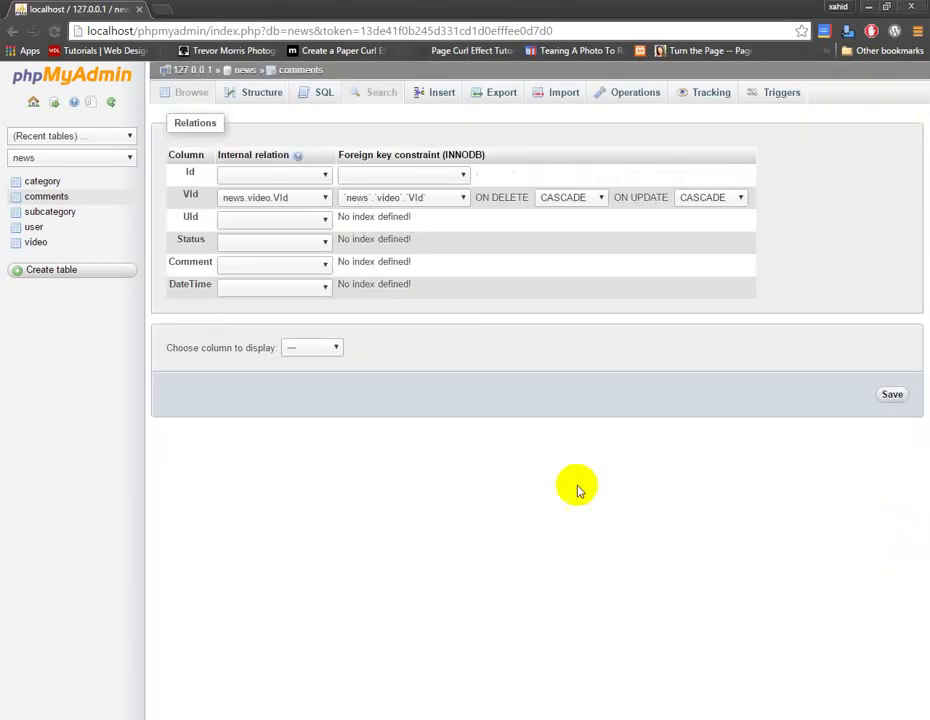
# Start a new table 'admin' with columns Id, Name, Email and Password.
pyautogui.click(34, 228)
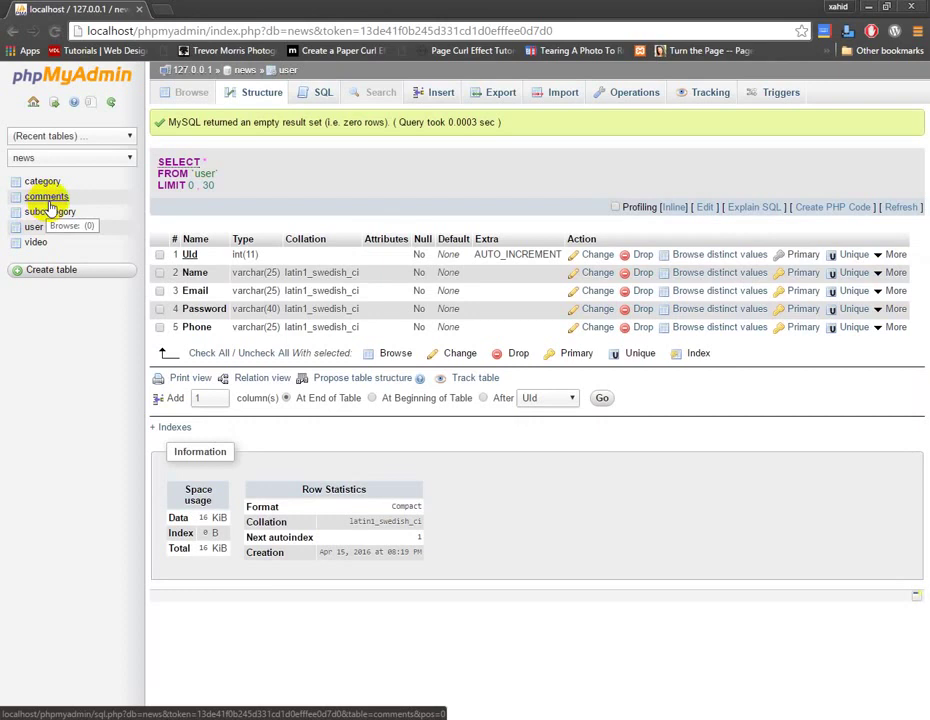
pyautogui.click(50, 271)
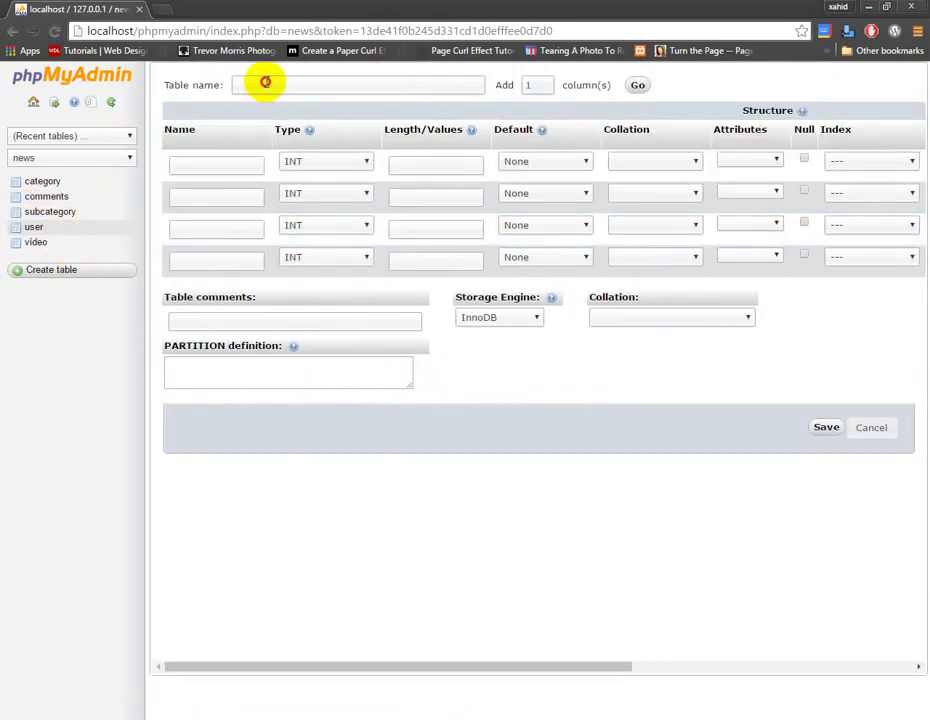
pyautogui.click(267, 83)
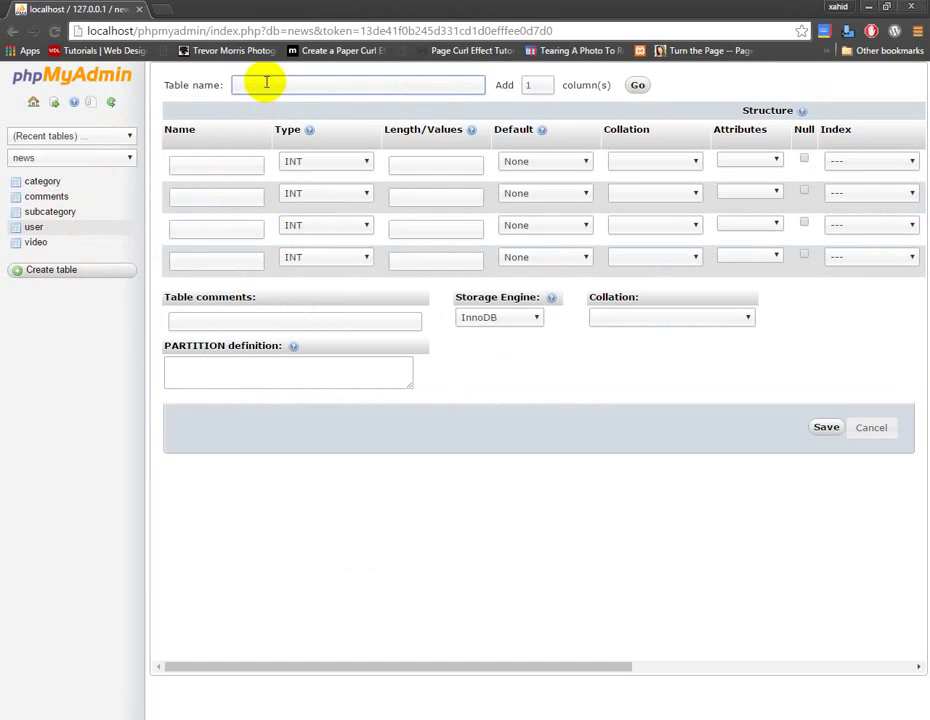
pyautogui.write('admin')
pyautogui.click(253, 163)
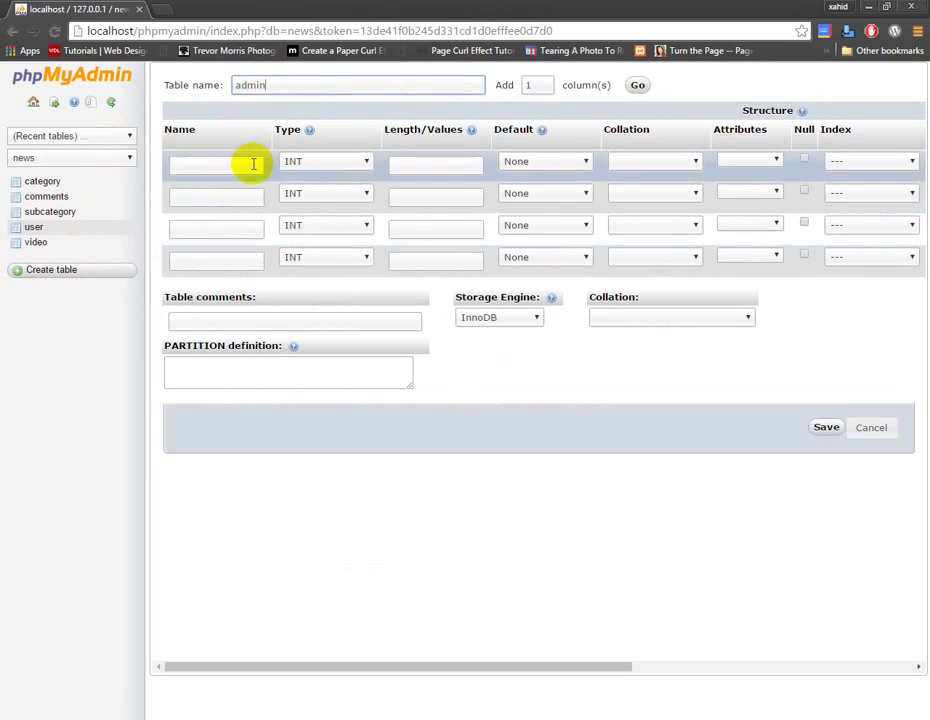
pyautogui.write('Id')
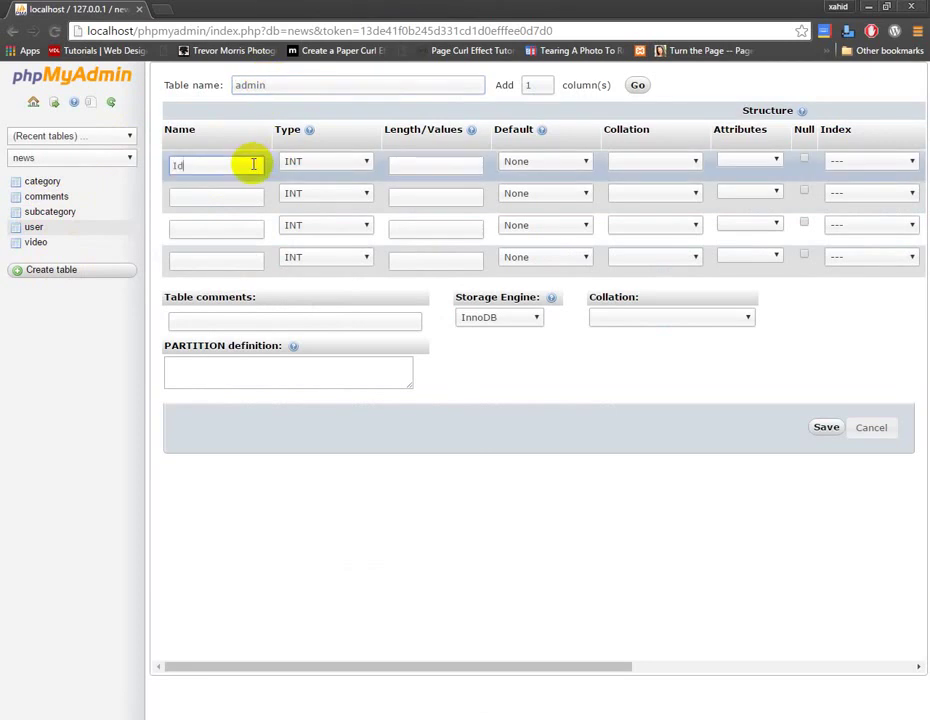
pyautogui.click(249, 193)
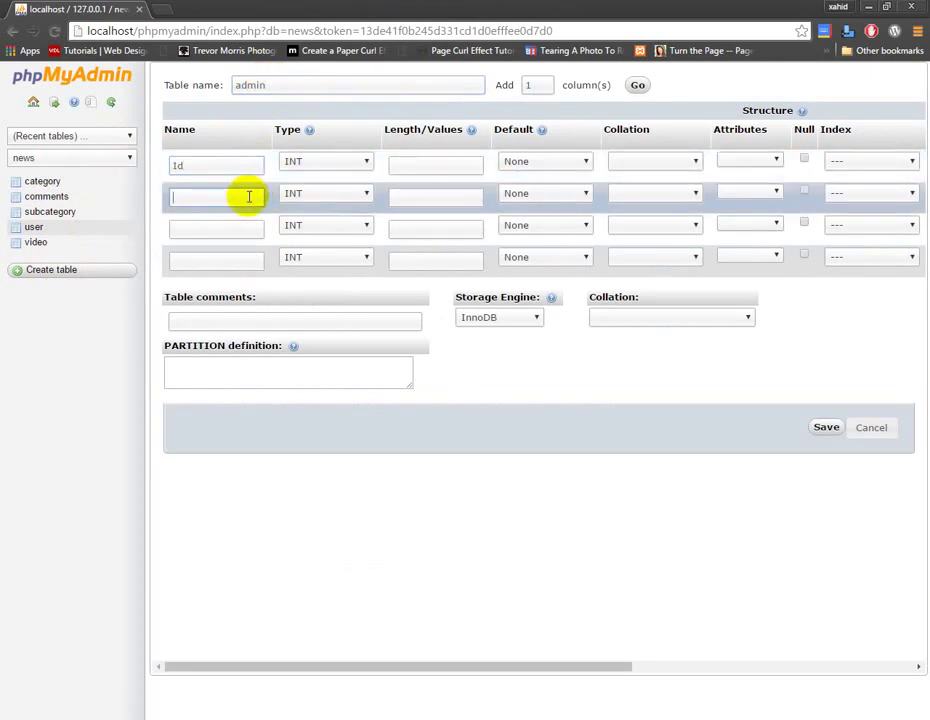
pyautogui.write('Name')
pyautogui.click(241, 225)
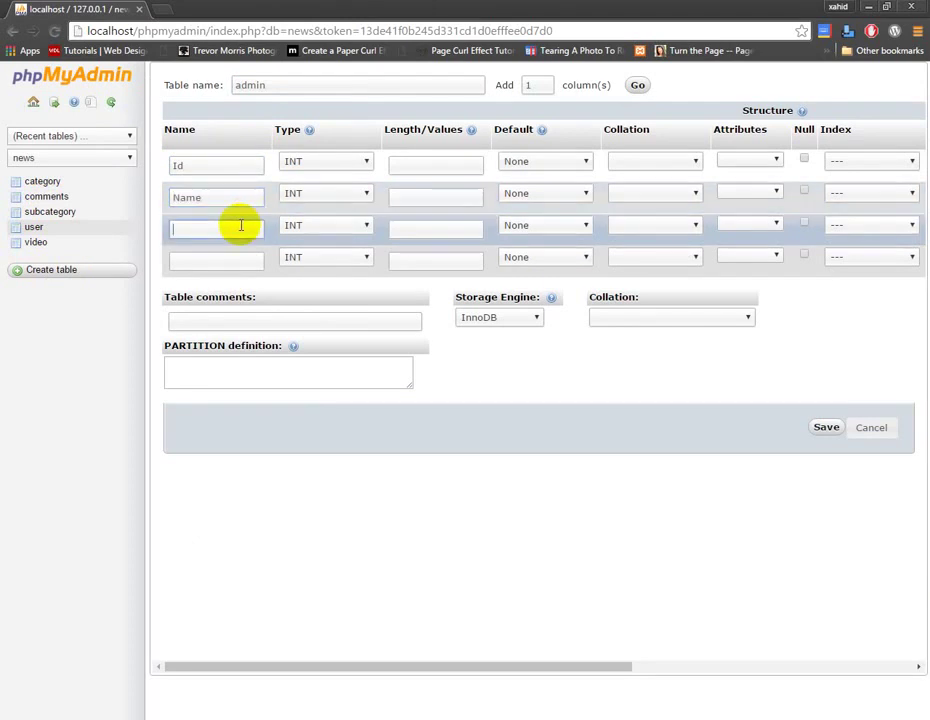
pyautogui.write('Email')
pyautogui.click(255, 262)
pyautogui.write('Pa')
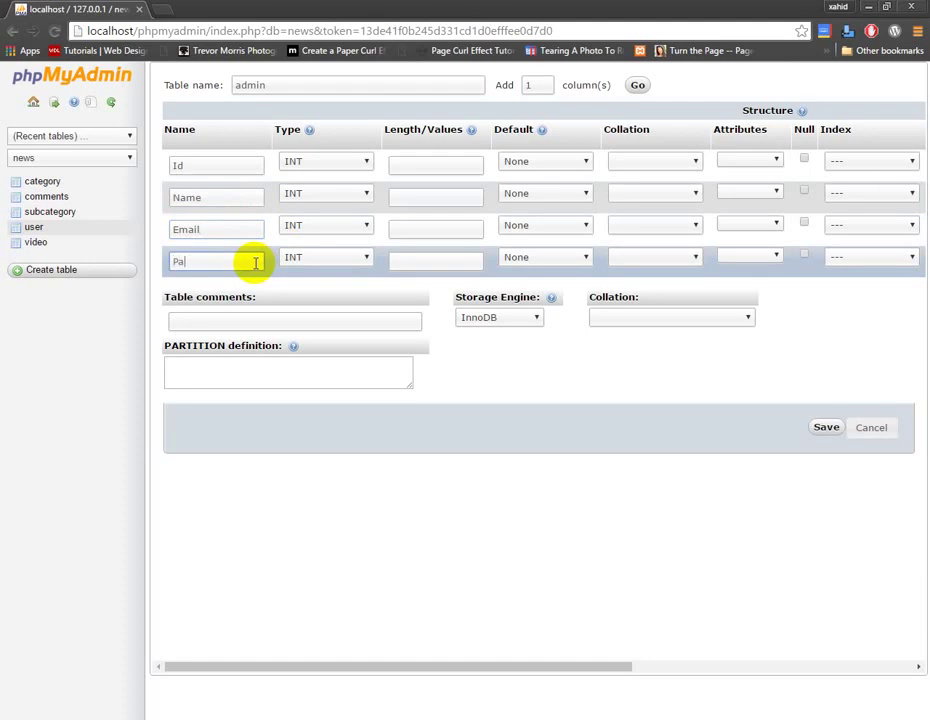
pyautogui.write('ssword')
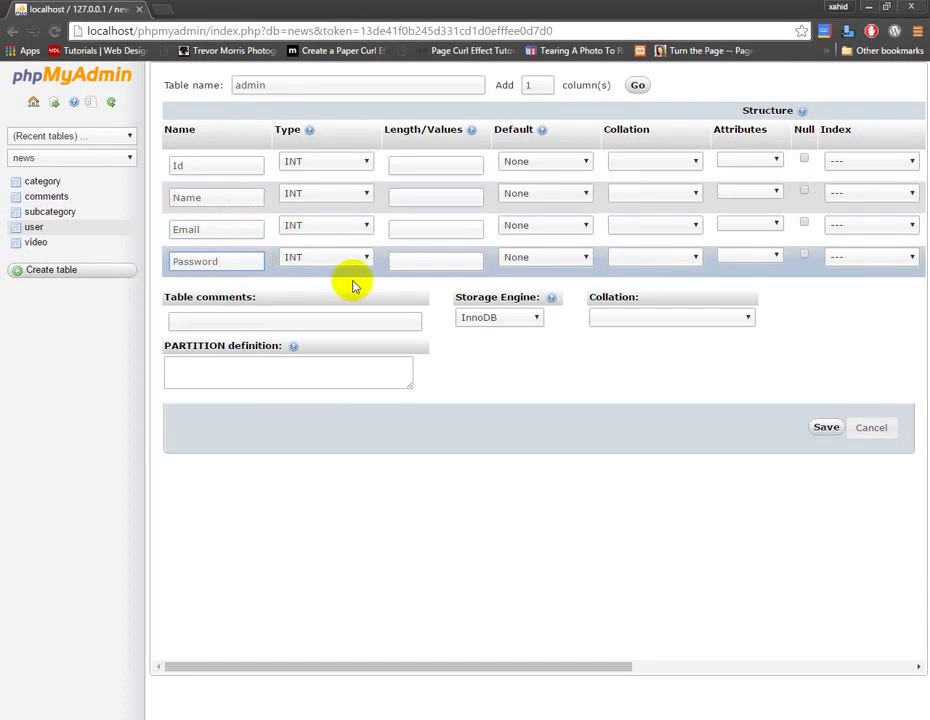
# Set the Password, Email and Name columns to VARCHAR.
pyautogui.click(348, 262)
pyautogui.click(344, 287)
pyautogui.click(338, 226)
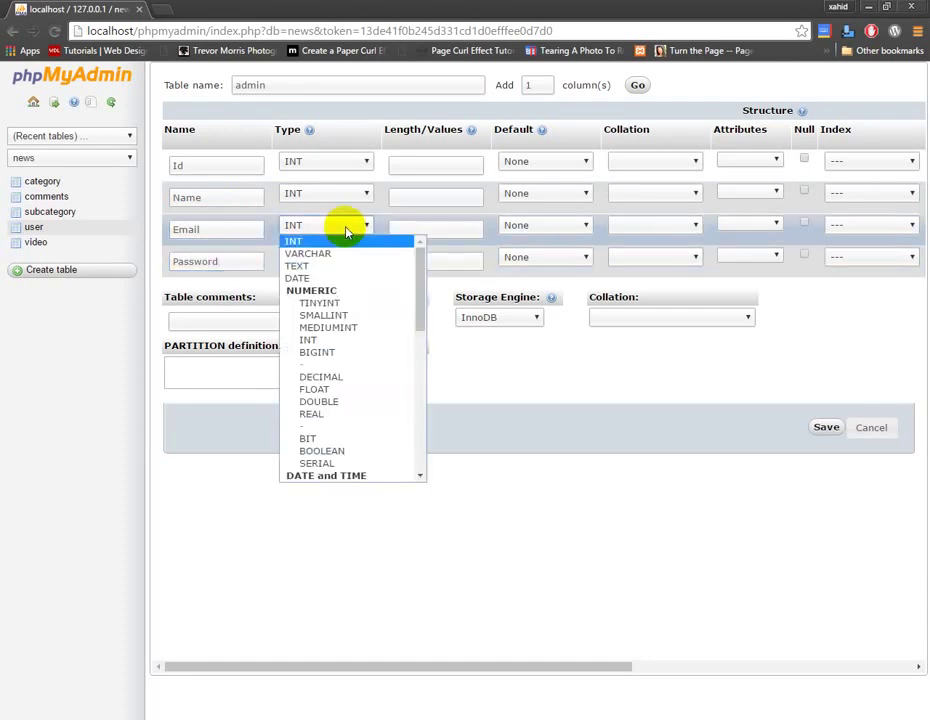
pyautogui.click(337, 254)
pyautogui.click(345, 198)
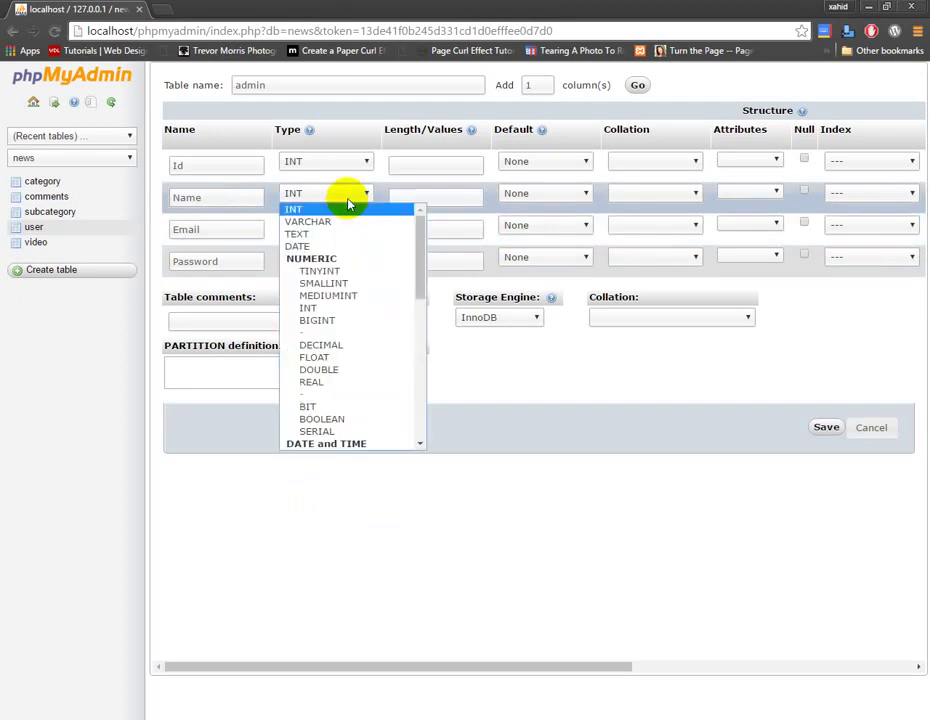
pyautogui.click(336, 222)
# Set lengths: Id 11, Name 25, Email 25, Password 40.
pyautogui.click(419, 168)
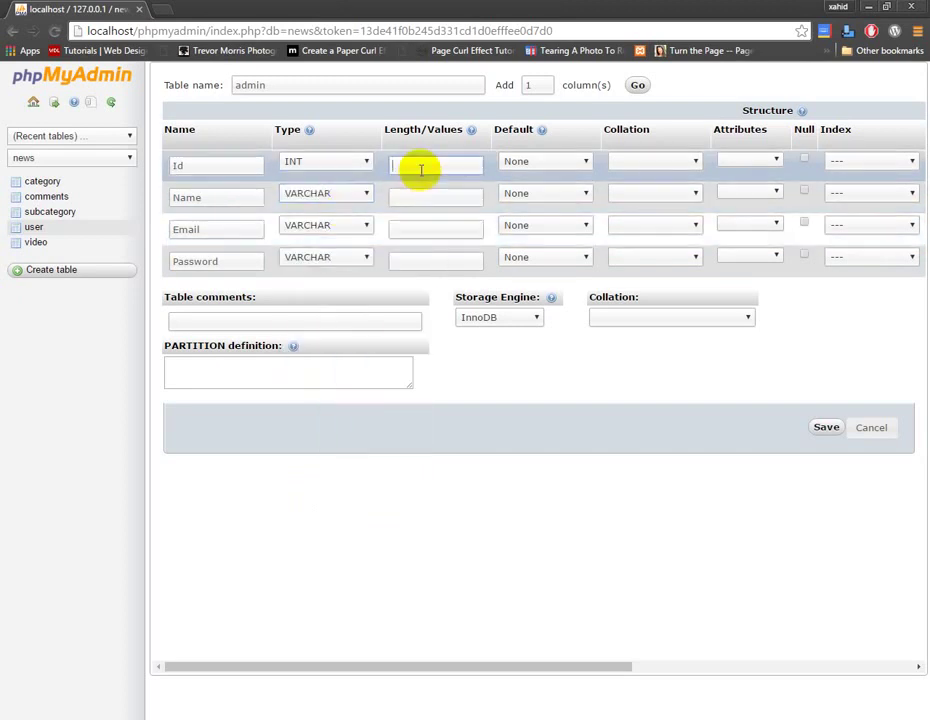
pyautogui.write('11')
pyautogui.click(409, 196)
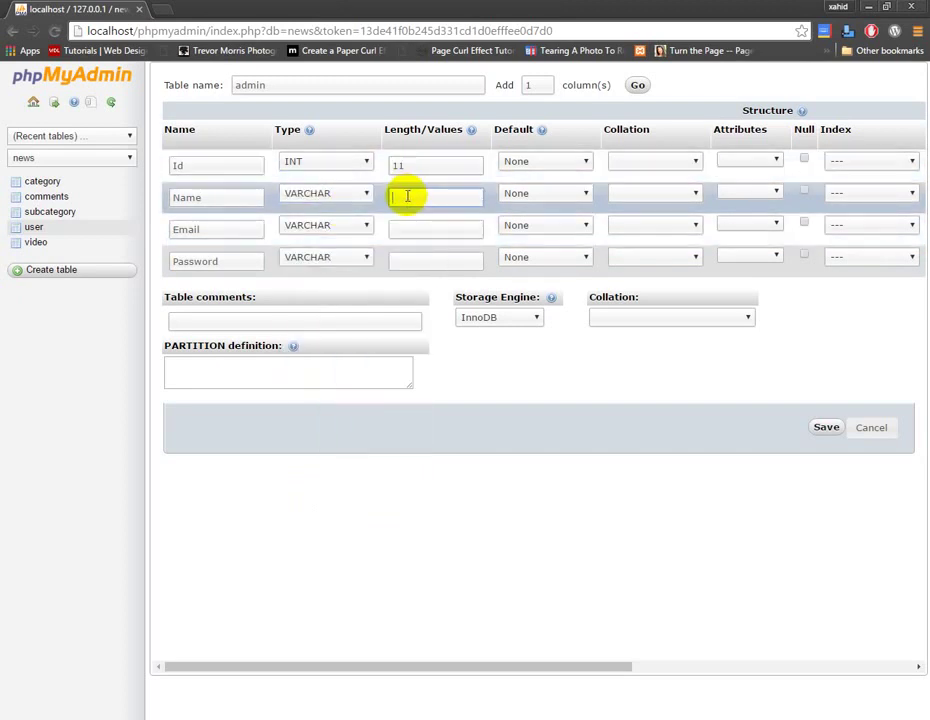
pyautogui.write('25')
pyautogui.click(412, 235)
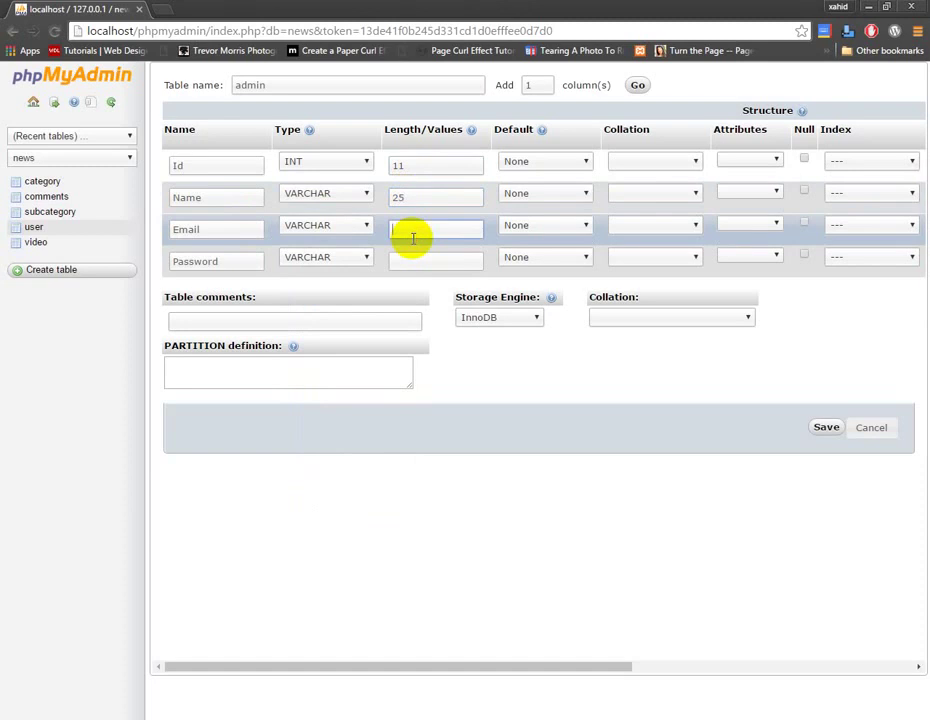
pyautogui.write('25')
pyautogui.click(419, 255)
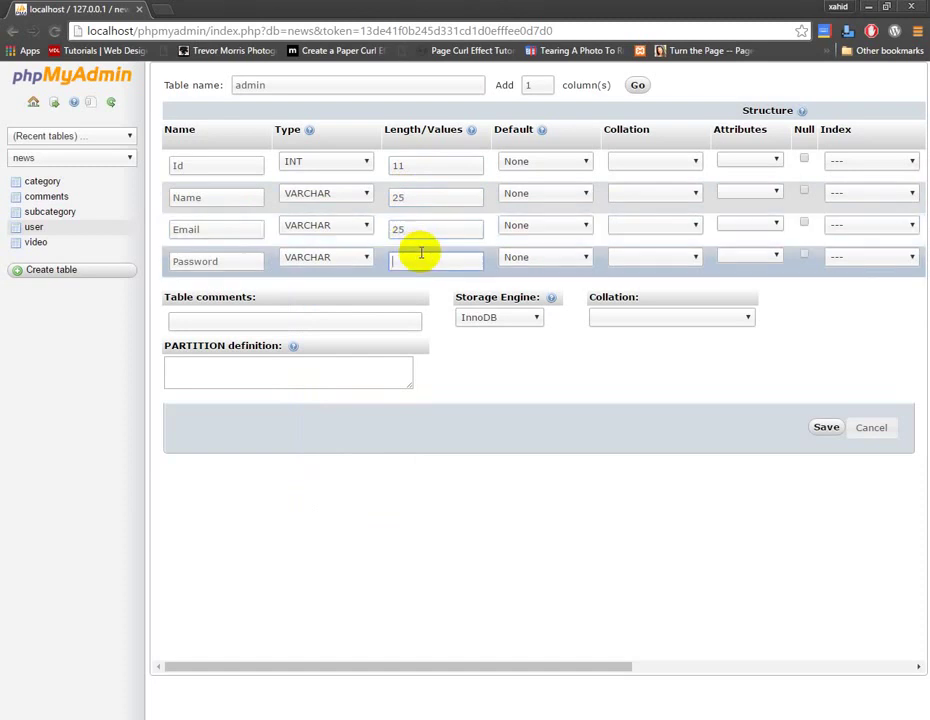
pyautogui.write('40')
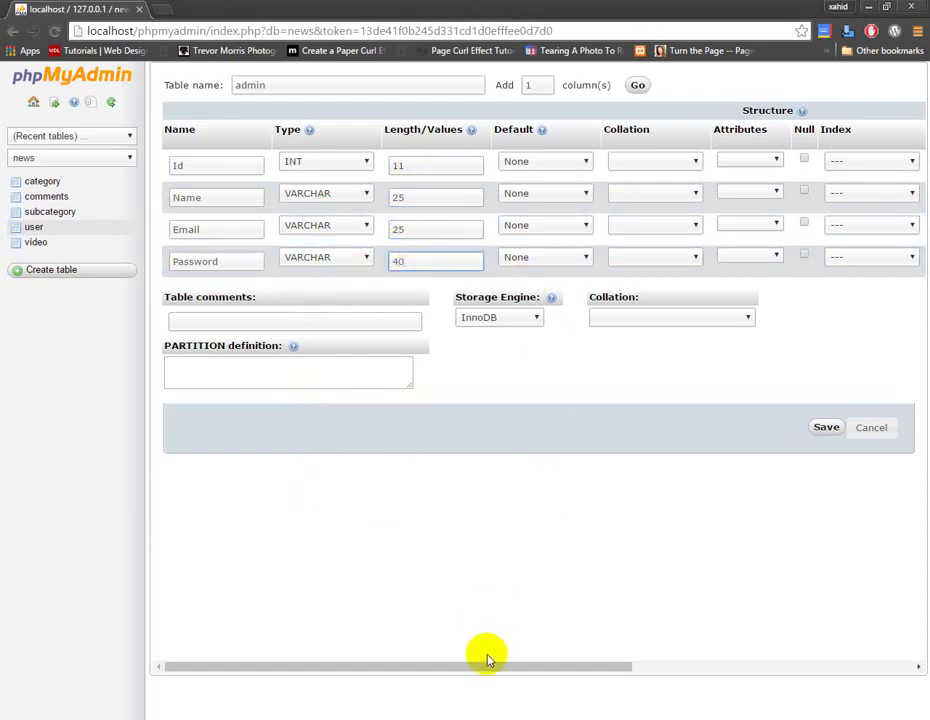
pyautogui.moveTo(486, 666); pyautogui.dragTo(824, 664)
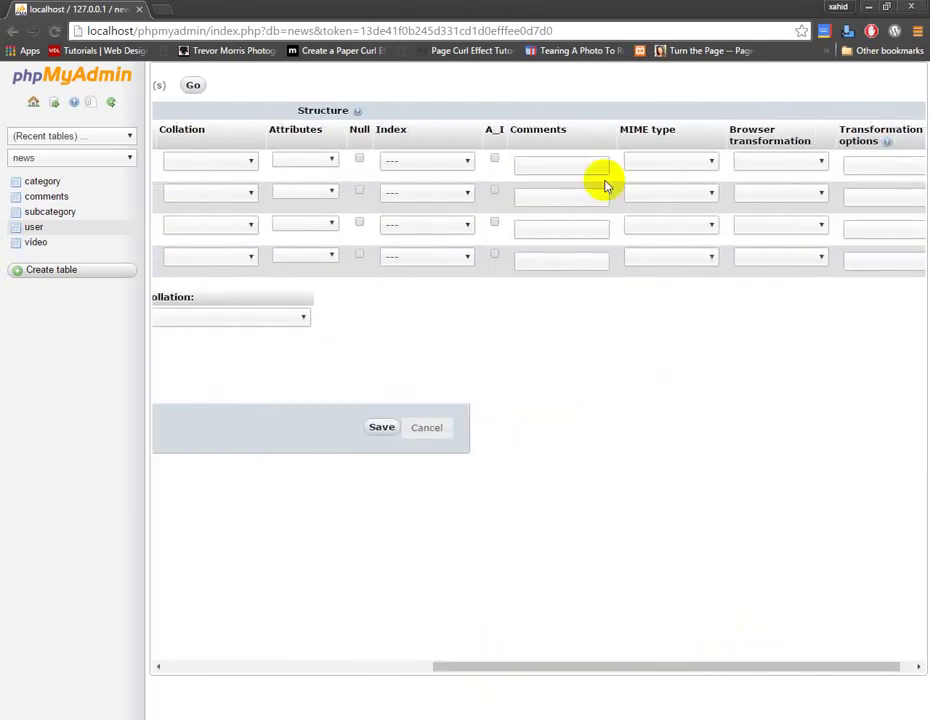
# Save the admin table with an auto-increment Id, then open its insert-row form.
pyautogui.click(490, 160)
pyautogui.click(381, 427)
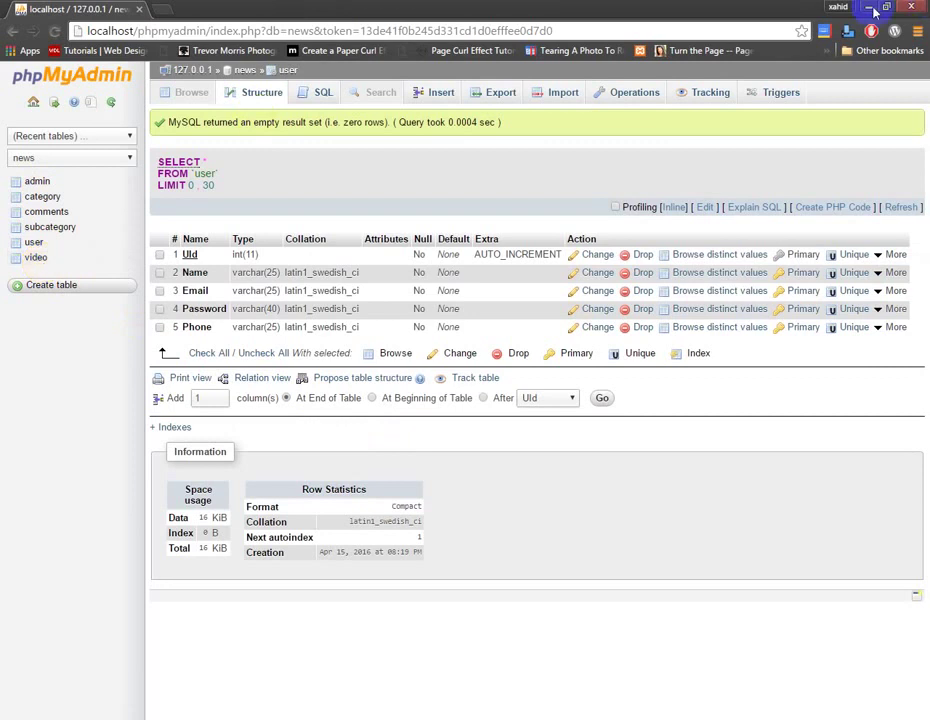
pyautogui.click(37, 182)
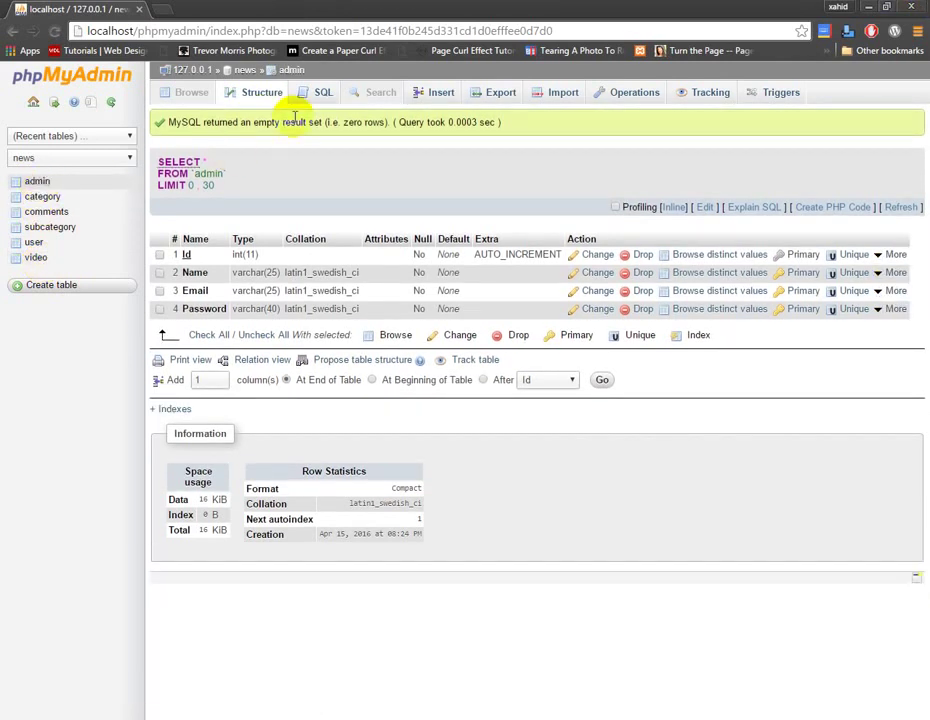
pyautogui.click(434, 93)
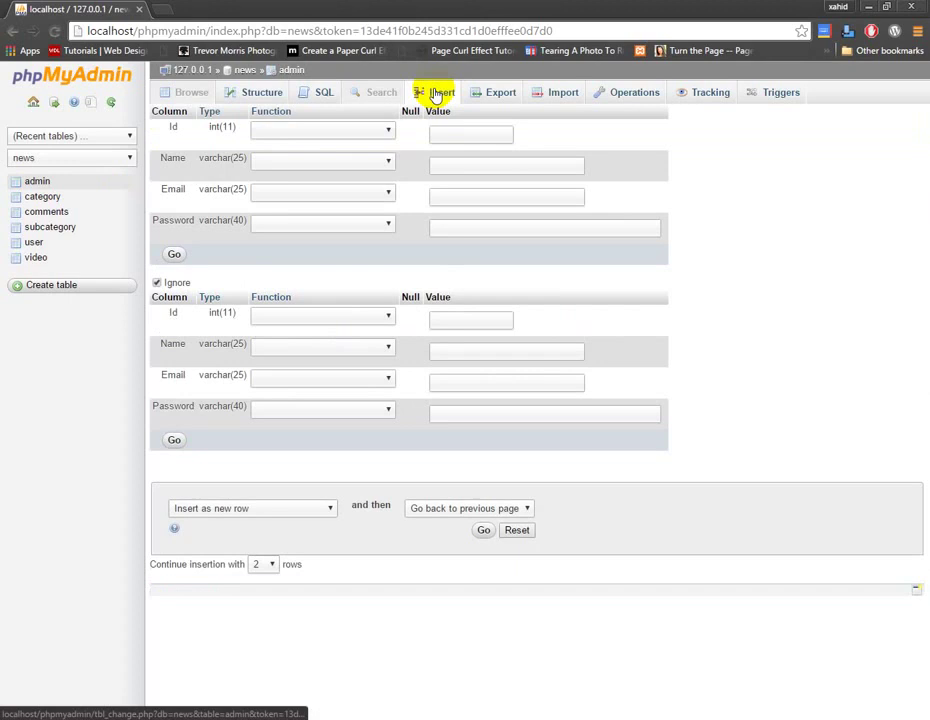
# Insert an admin row with Name 'admin', an e-mail and a password, then browse its rows.
pyautogui.click(454, 171)
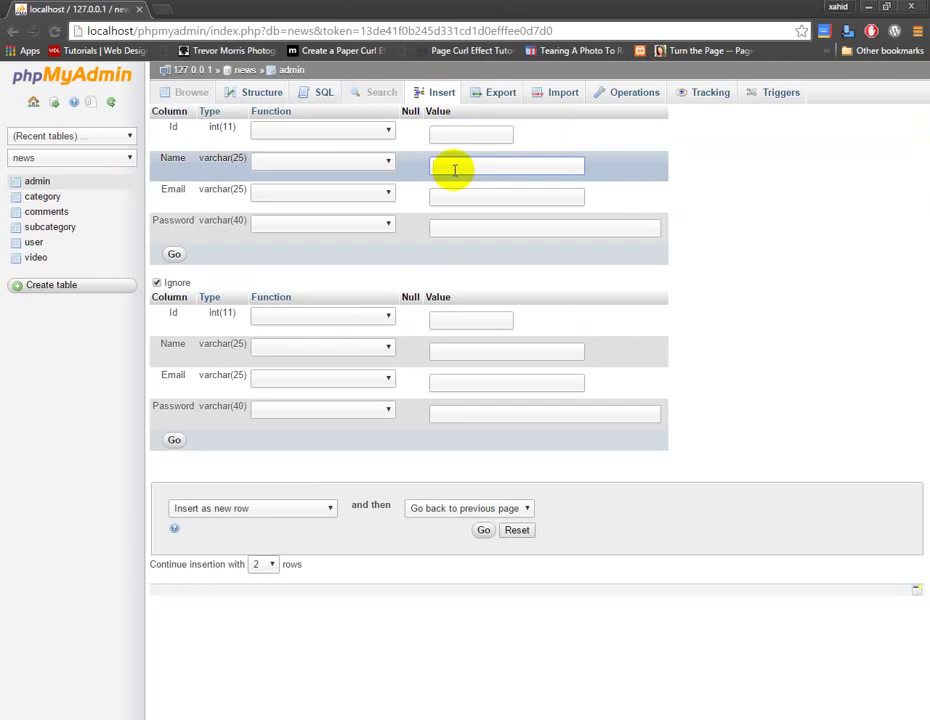
pyautogui.write('admin')
pyautogui.click(459, 194)
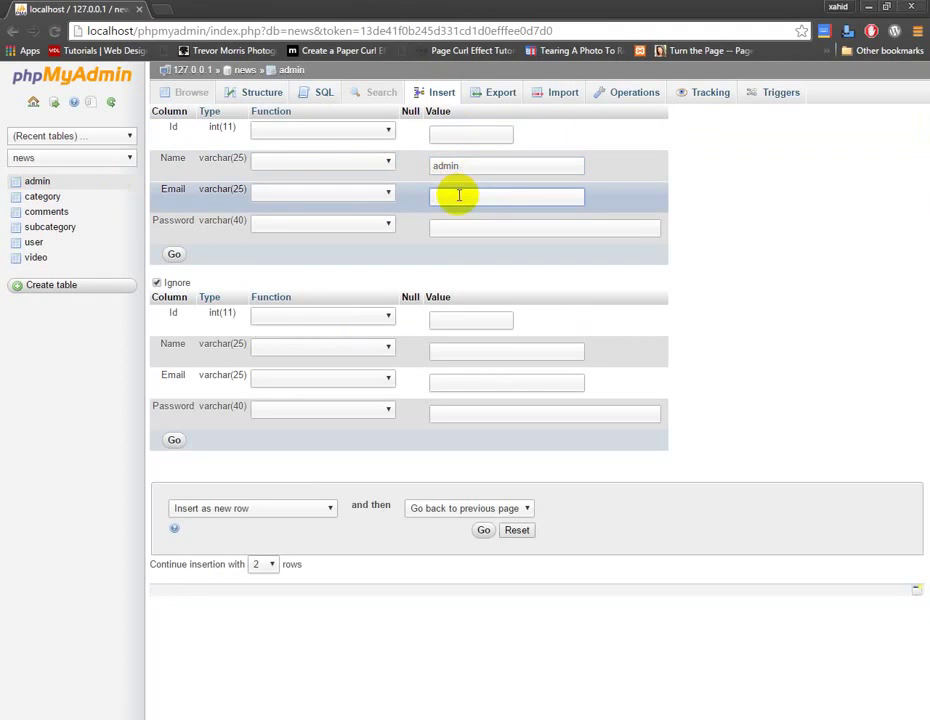
pyautogui.click(466, 232)
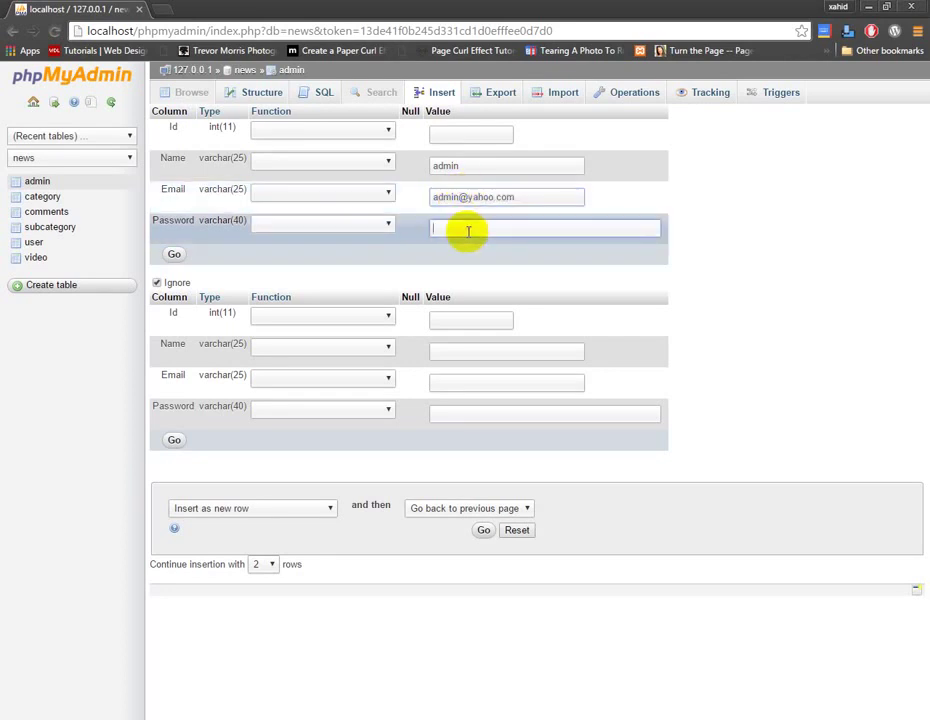
pyautogui.click(175, 256)
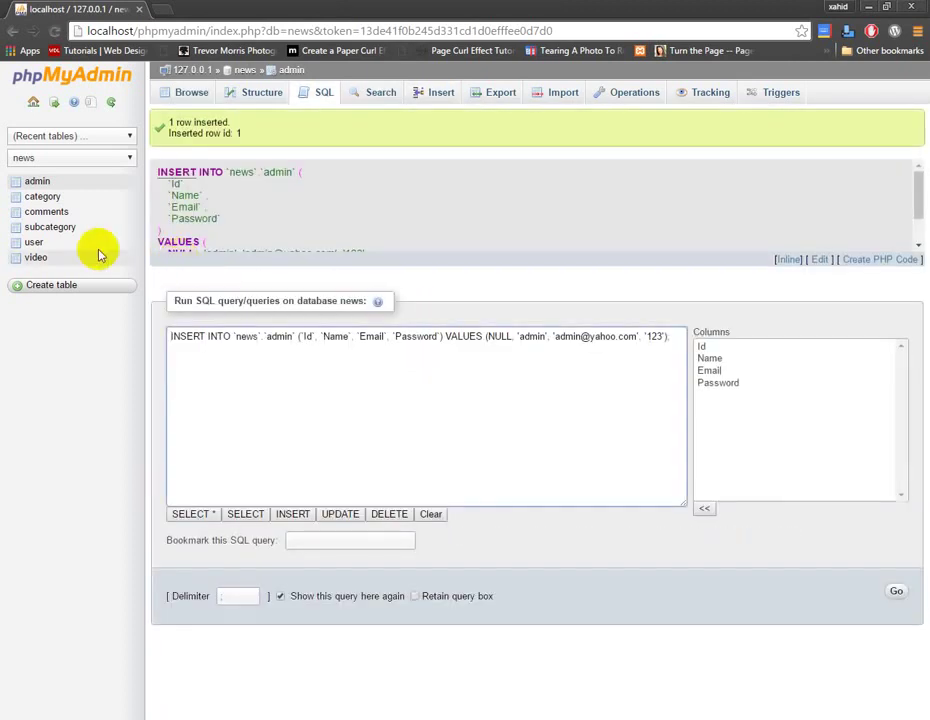
pyautogui.click(192, 93)
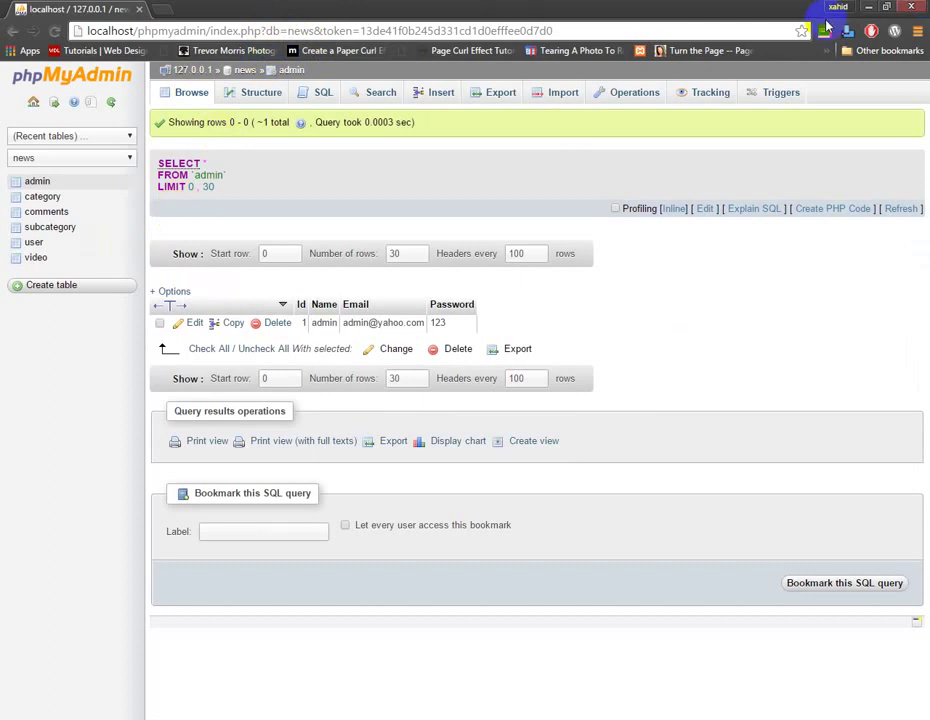
# Minimize and restore the browser, then open File Explorer.
pyautogui.click(869, 8)
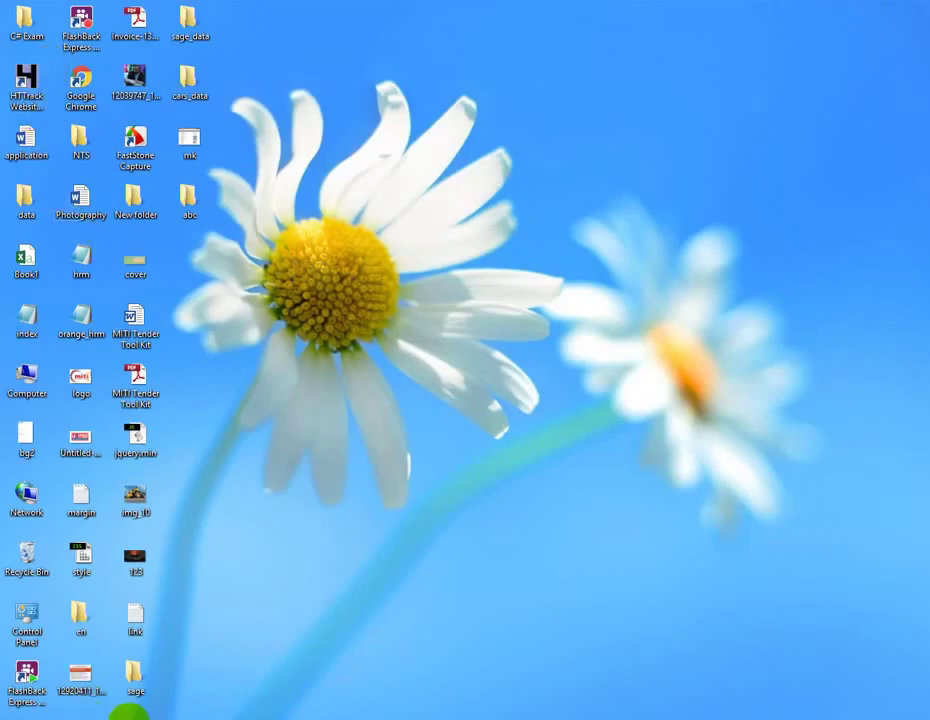
pyautogui.hotkey('alt', 'Tab')
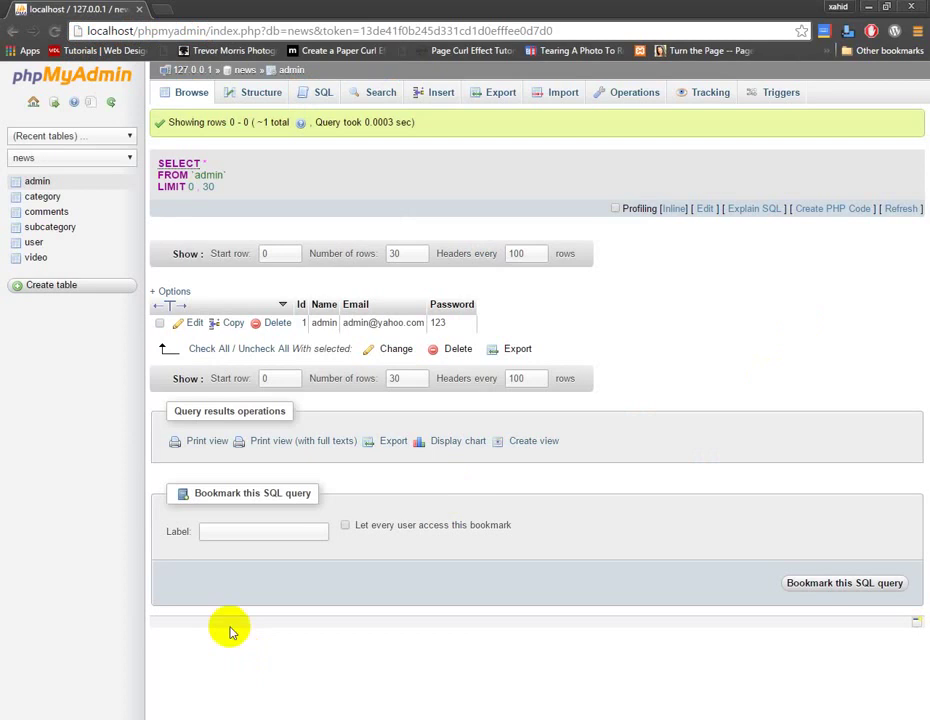
pyautogui.click(67, 717)
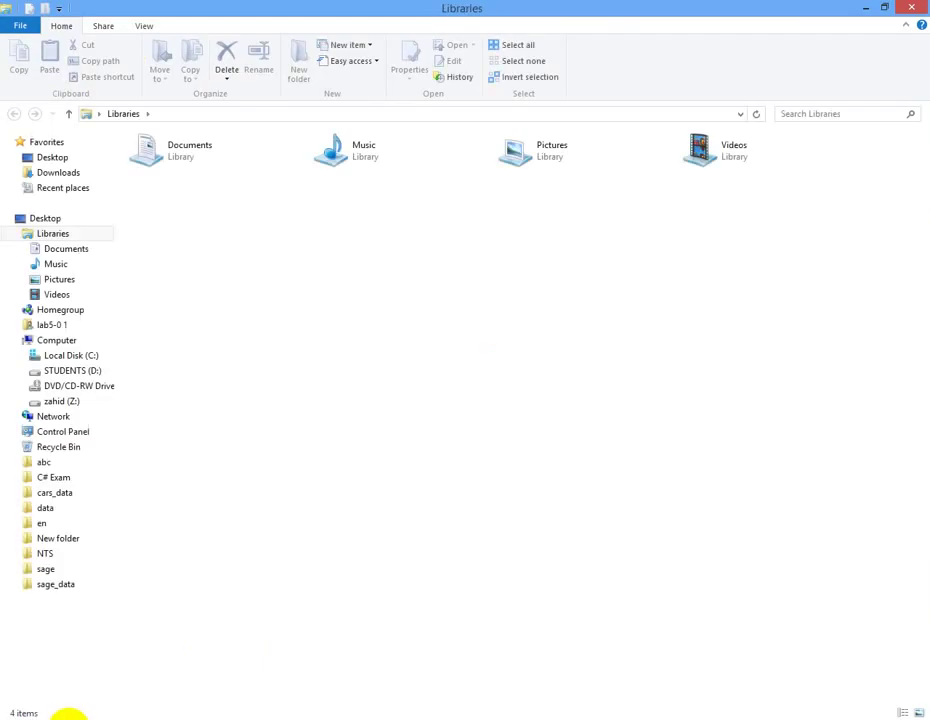